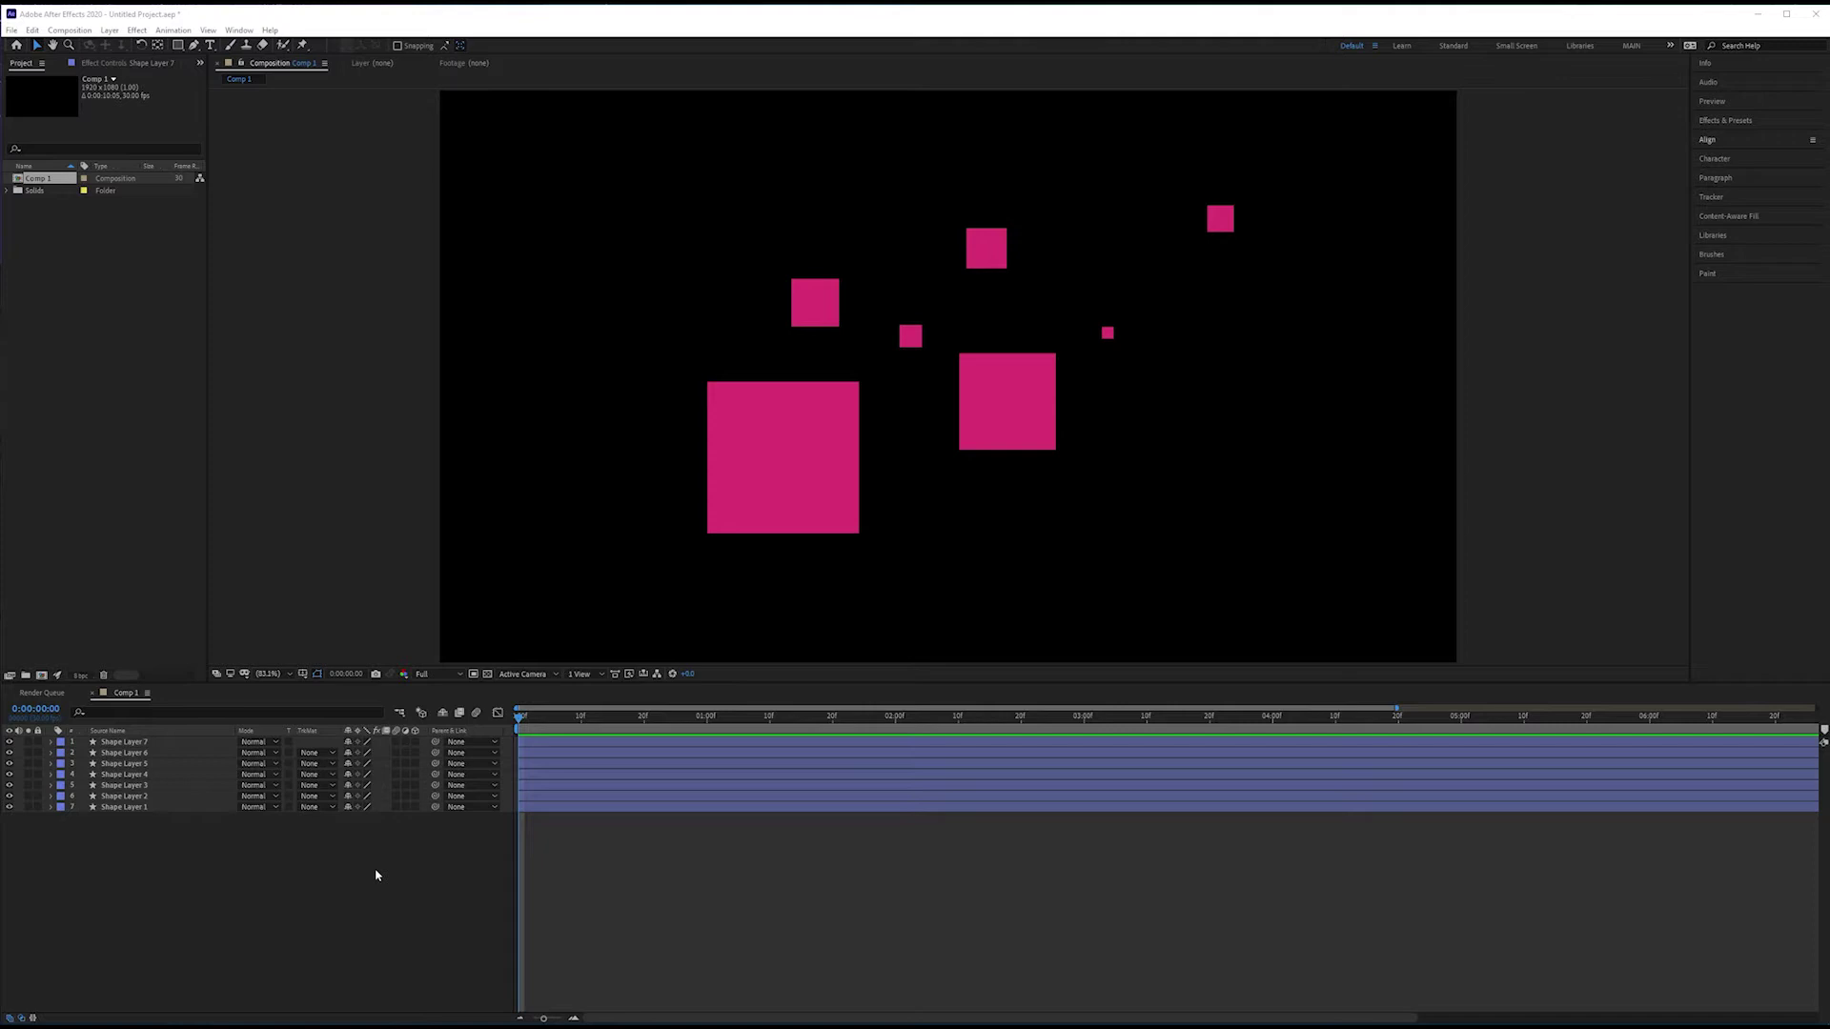
pyautogui.click(119, 801)
pyautogui.click(145, 816)
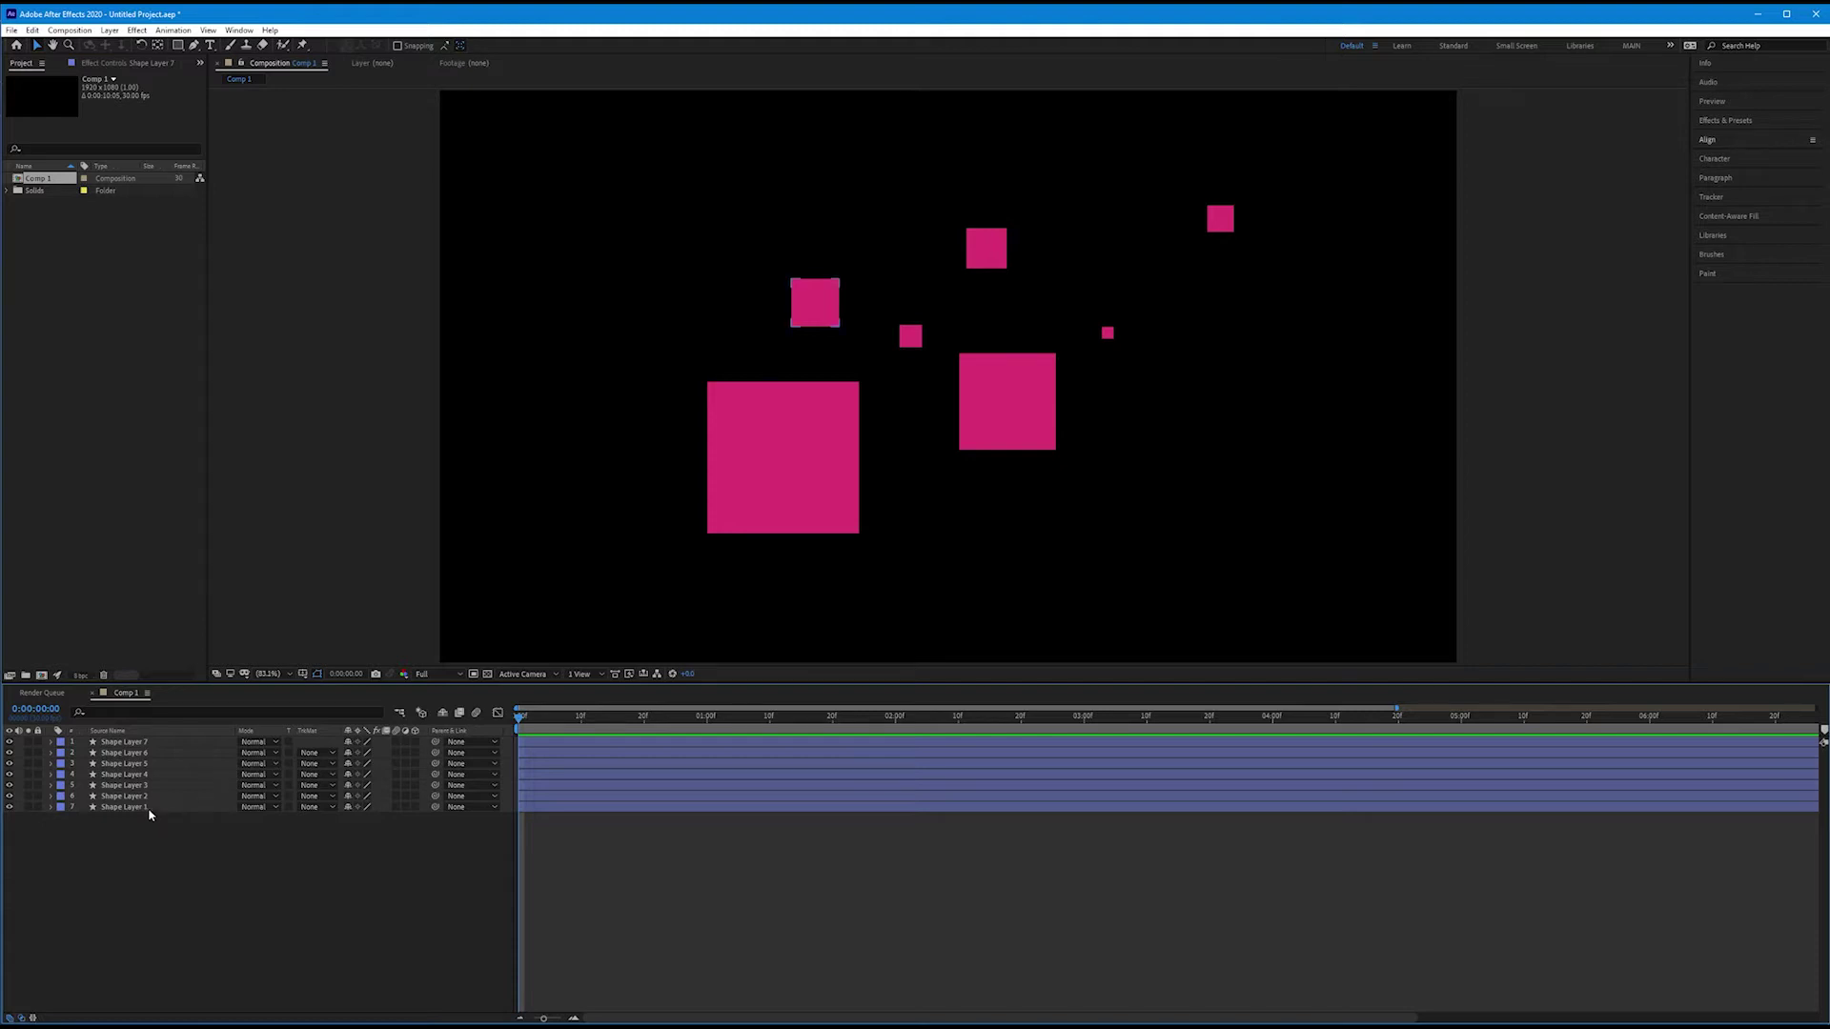
pyautogui.click(148, 810)
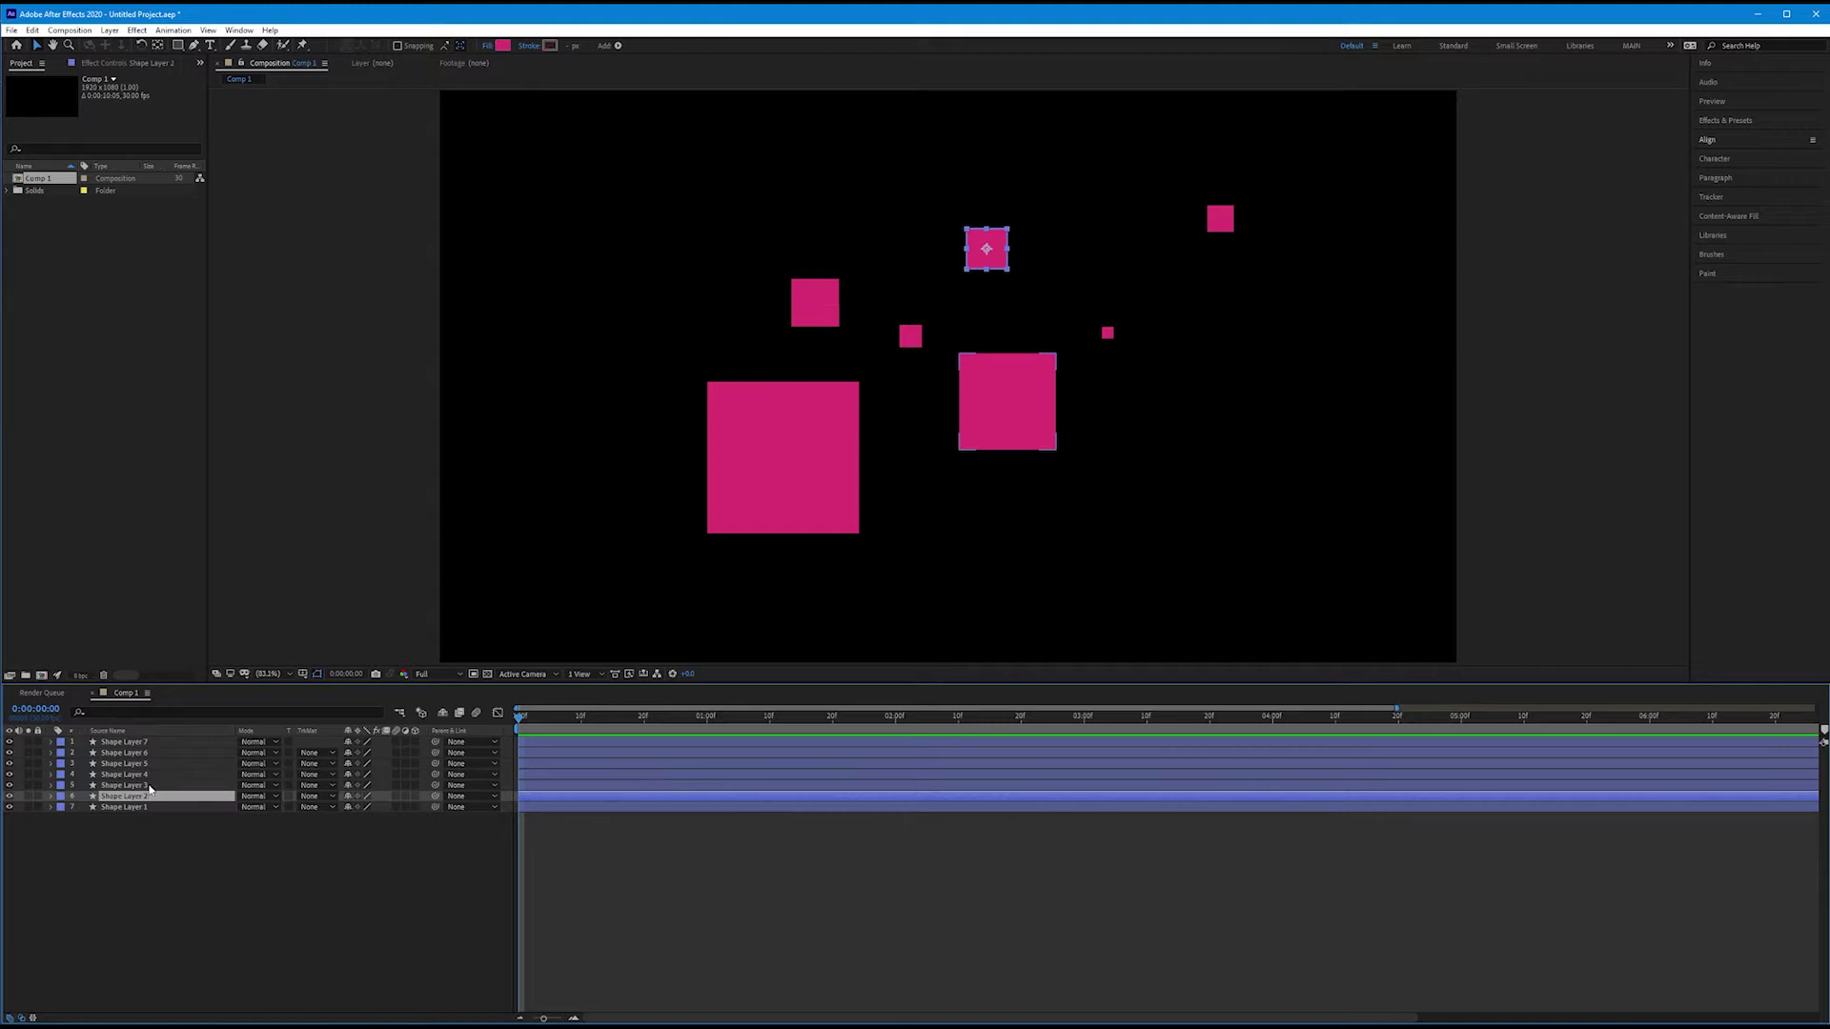
pyautogui.click(146, 786)
pyautogui.click(142, 842)
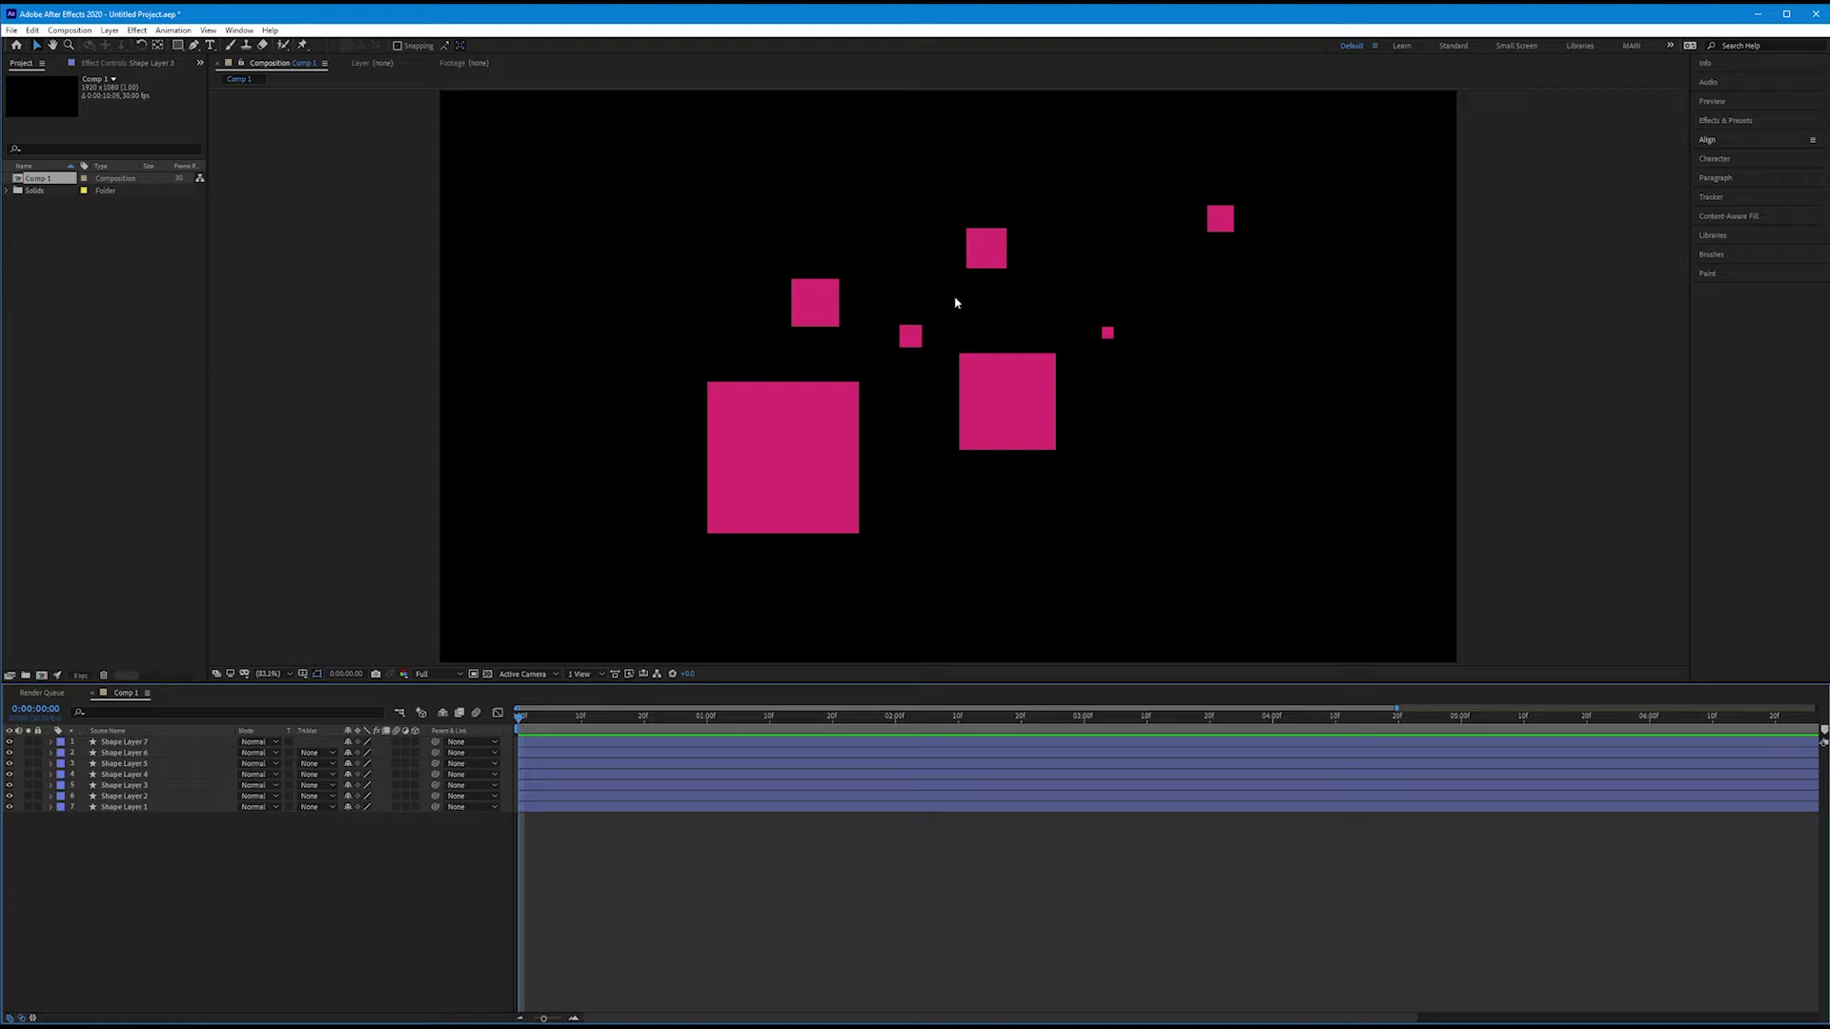
# Show Scale on all seven squares, trial-shrink them to about 26%, then undo to 100%.
pyautogui.click(152, 744)
pyautogui.keyDown('shift'); pyautogui.click(143, 807); pyautogui.keyUp('shift')
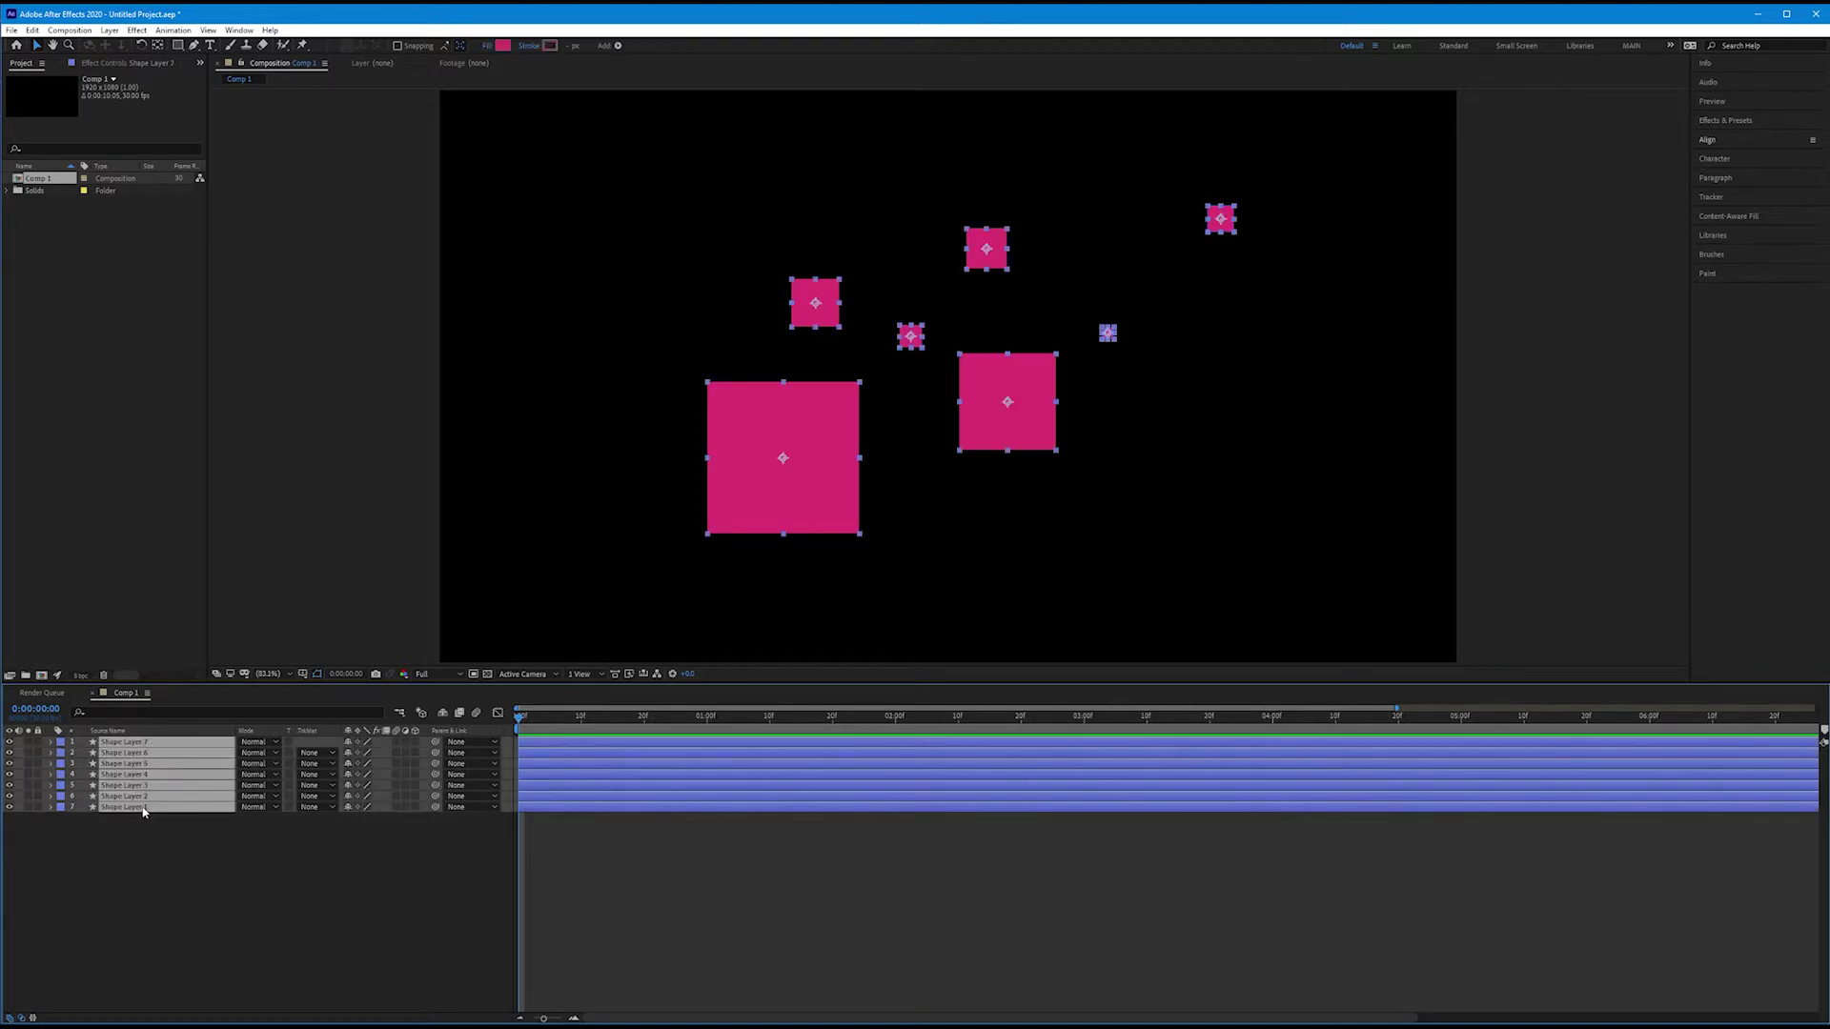
pyautogui.press('s')
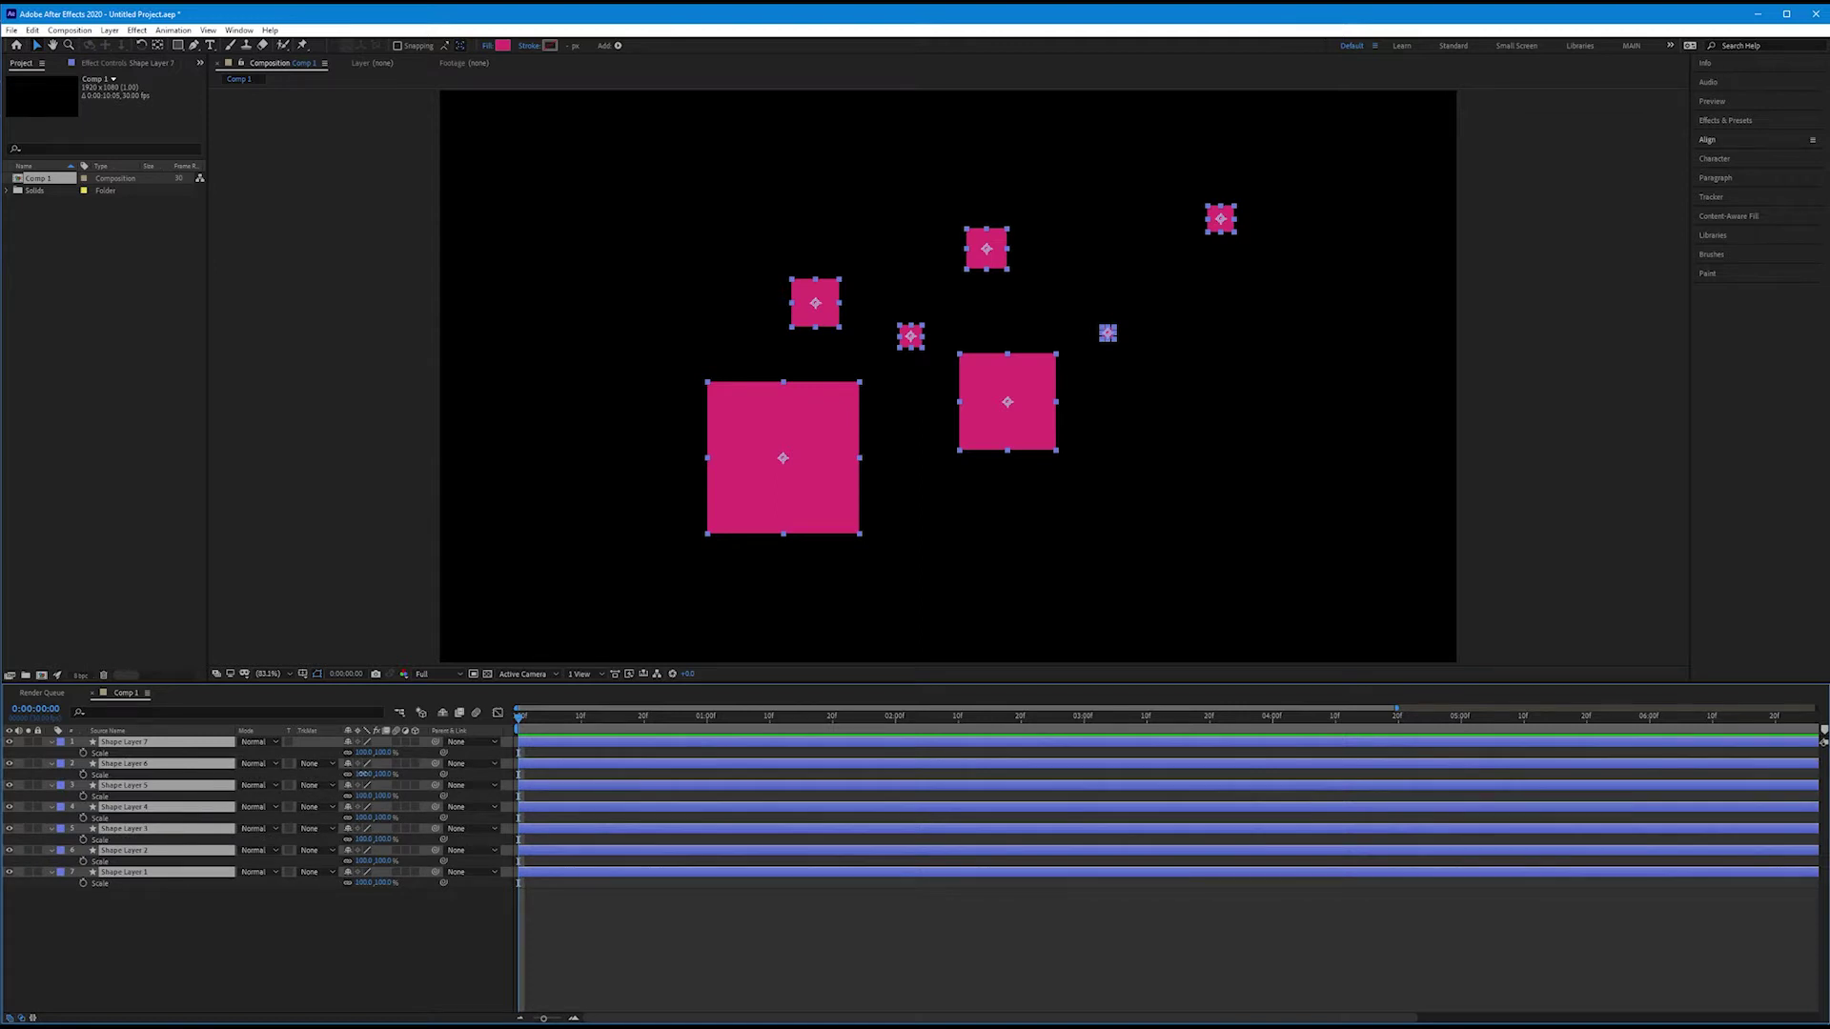
pyautogui.moveTo(374, 773); pyautogui.dragTo(321, 786)
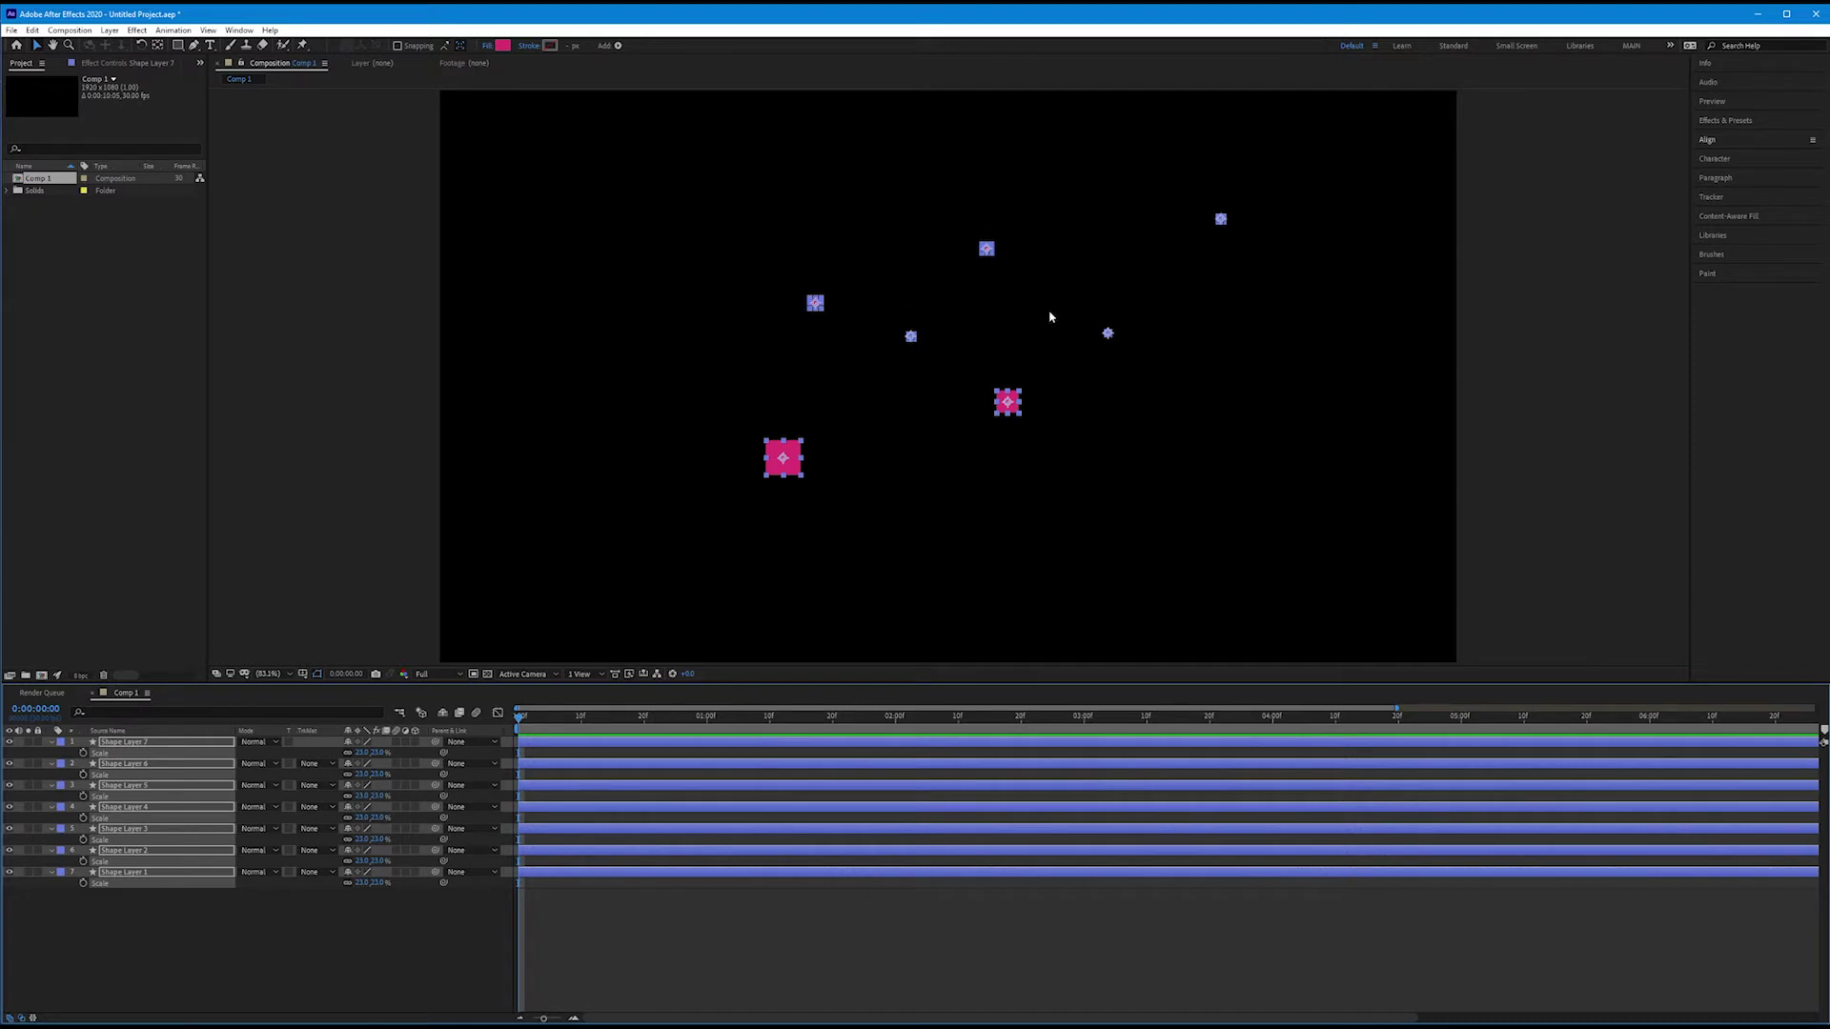
pyautogui.hotkey('ctrl', 'z')
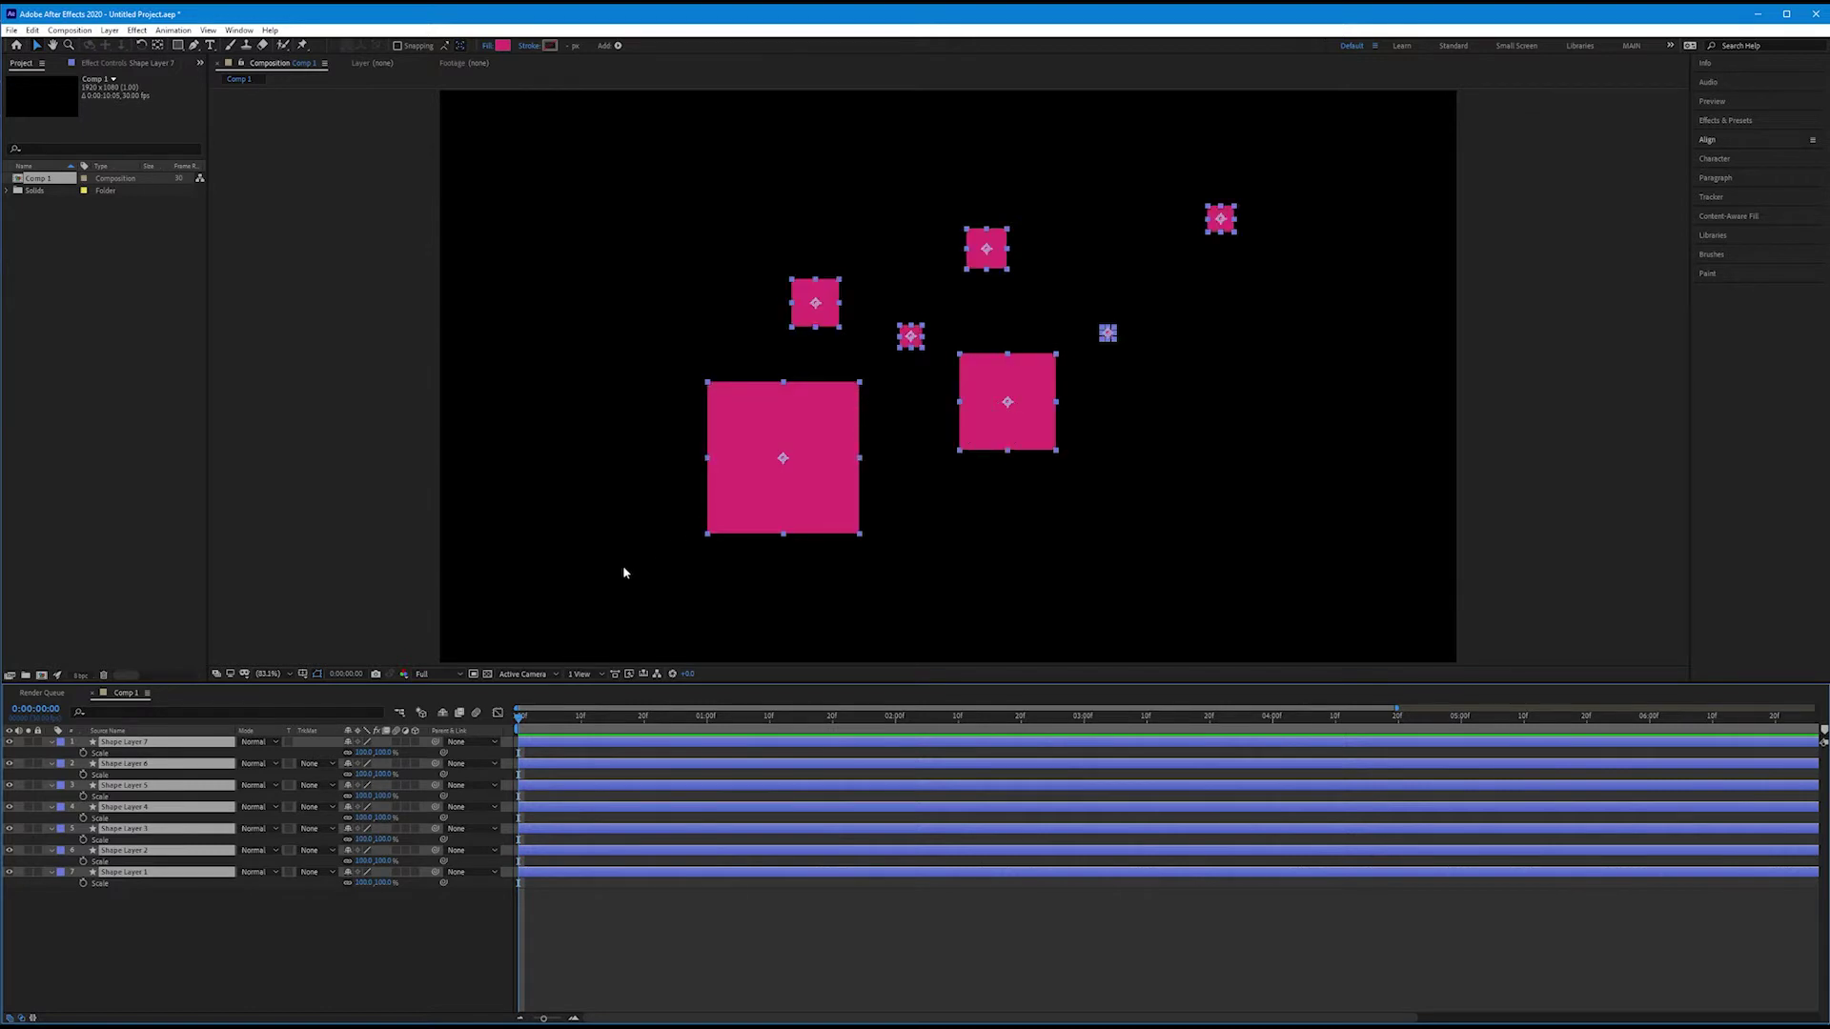
pyautogui.click(374, 950)
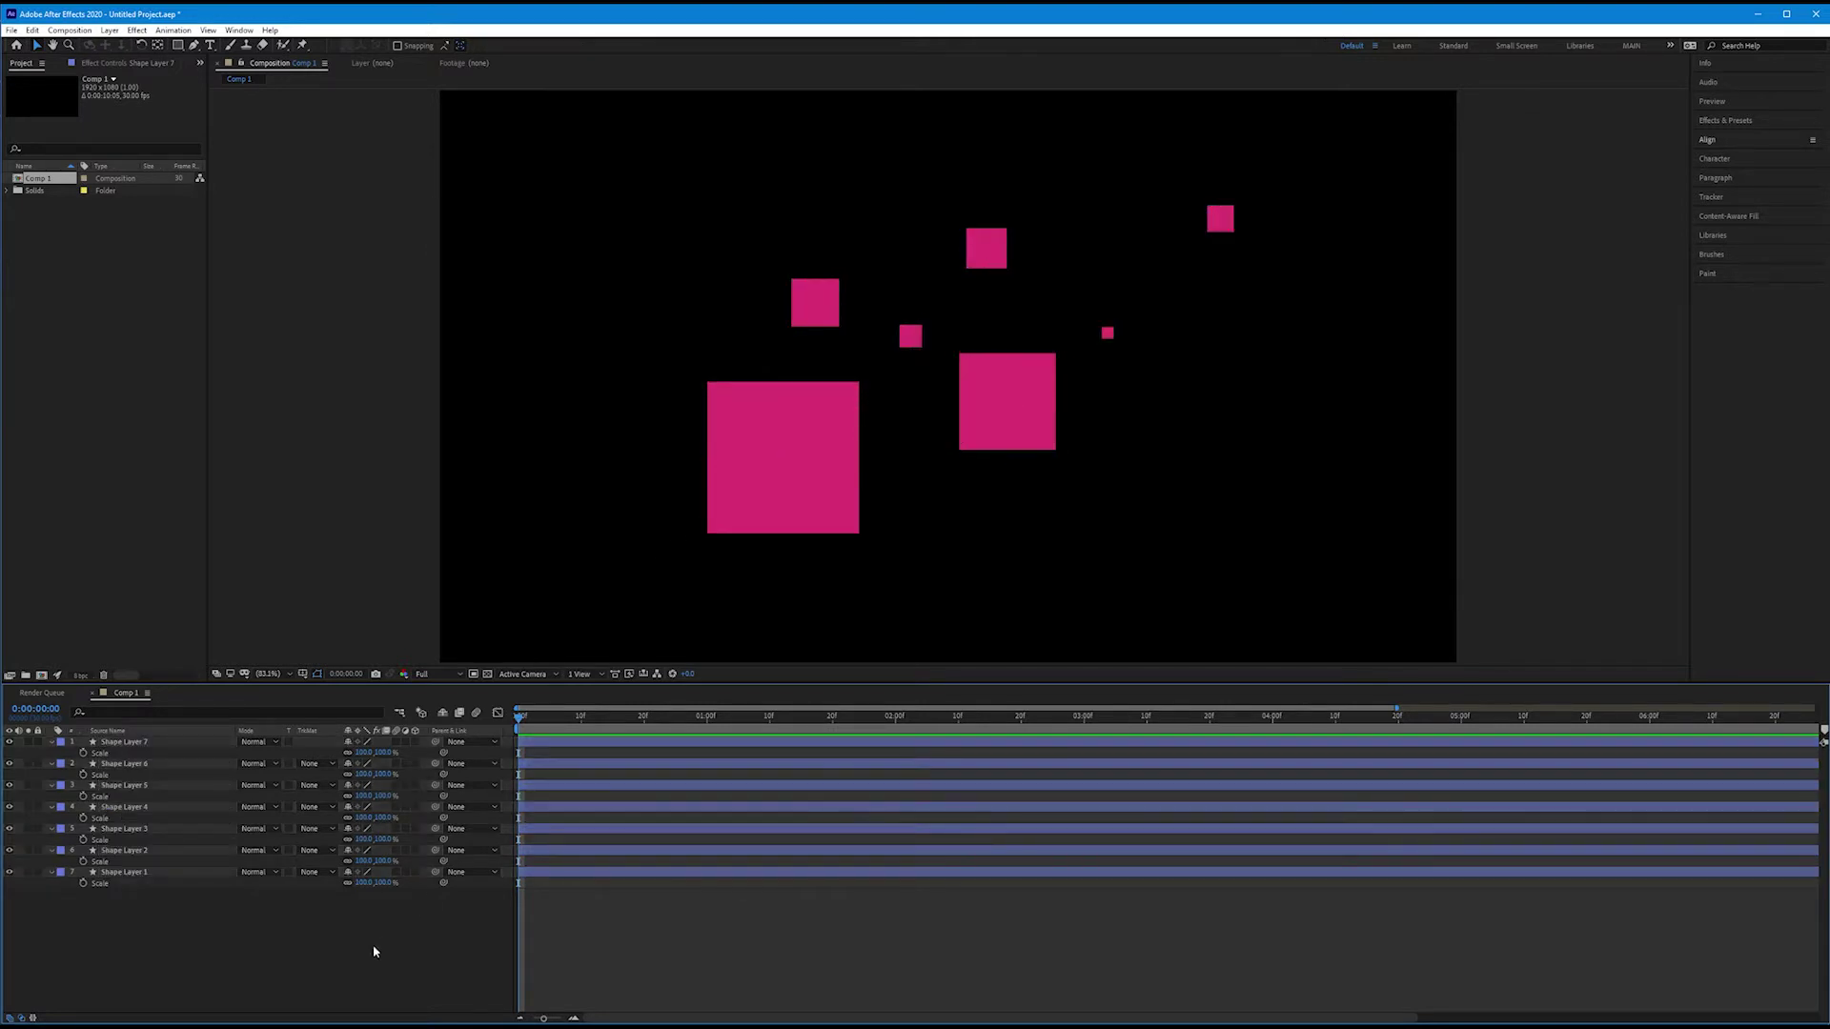
# Add a new null object layer, Null 1, from the Layer > New menu.
pyautogui.click(112, 32)
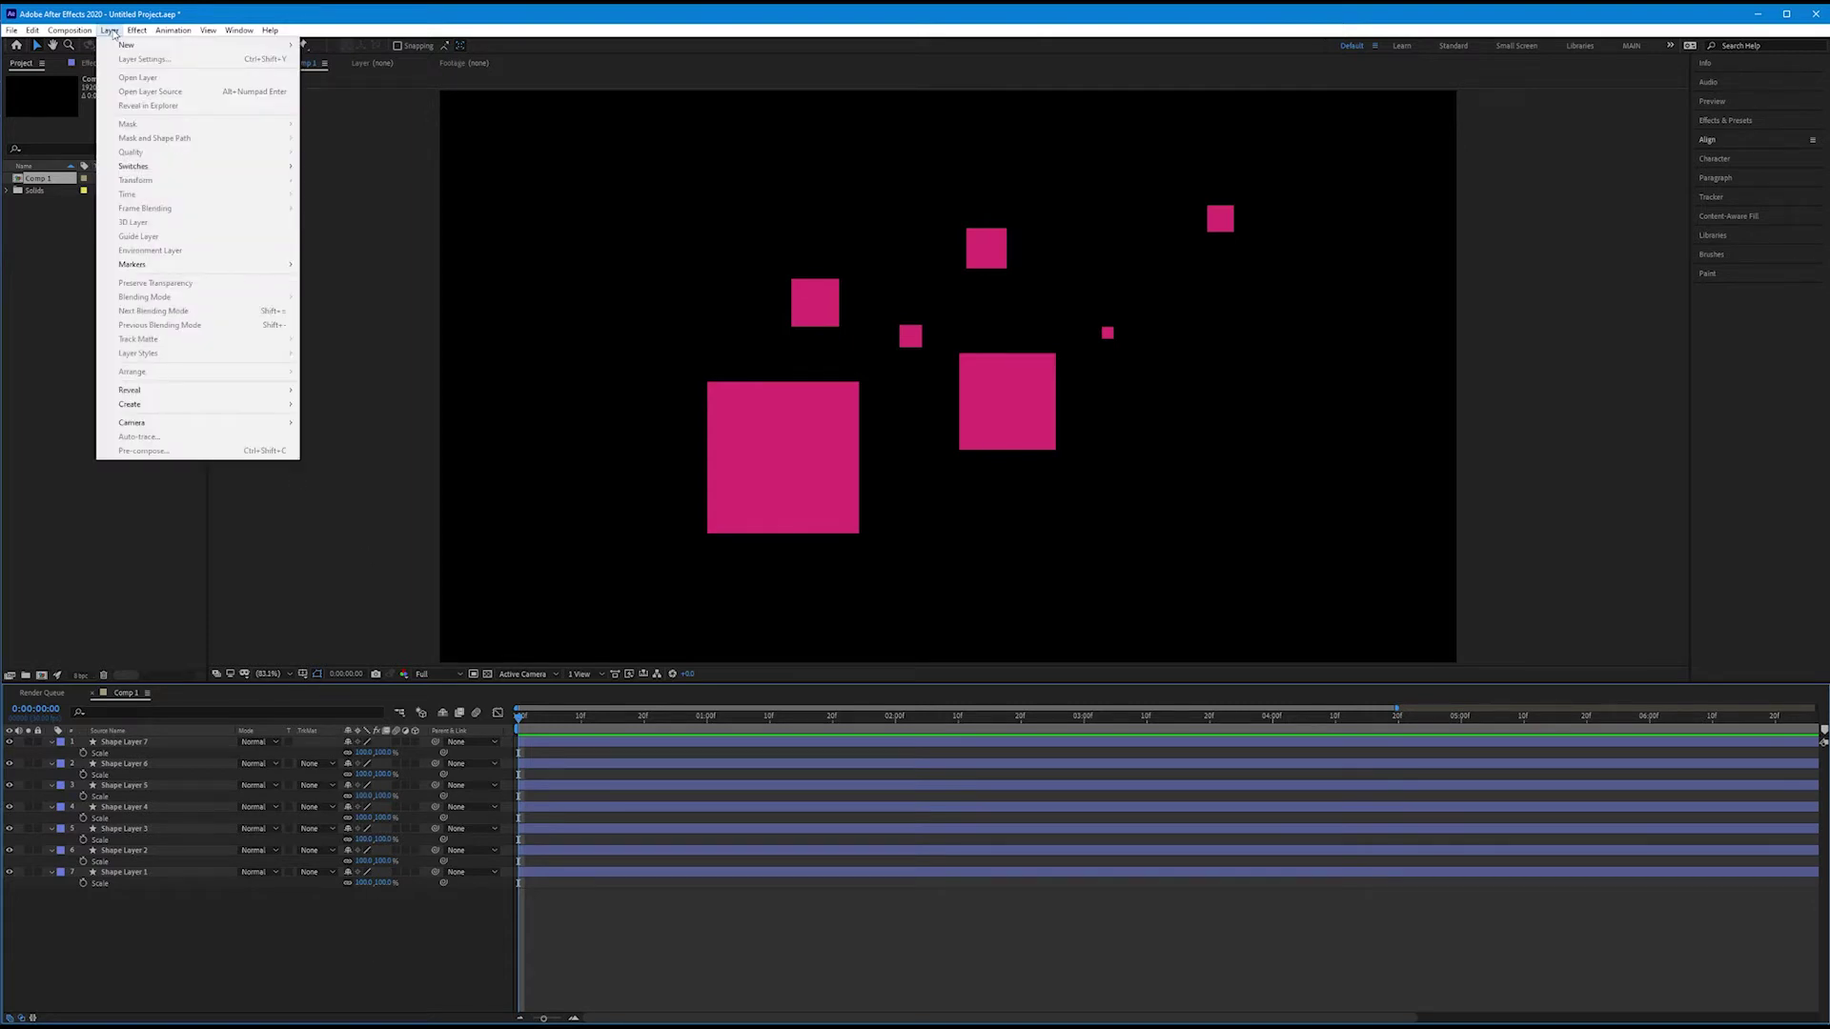
pyautogui.moveTo(130, 45)
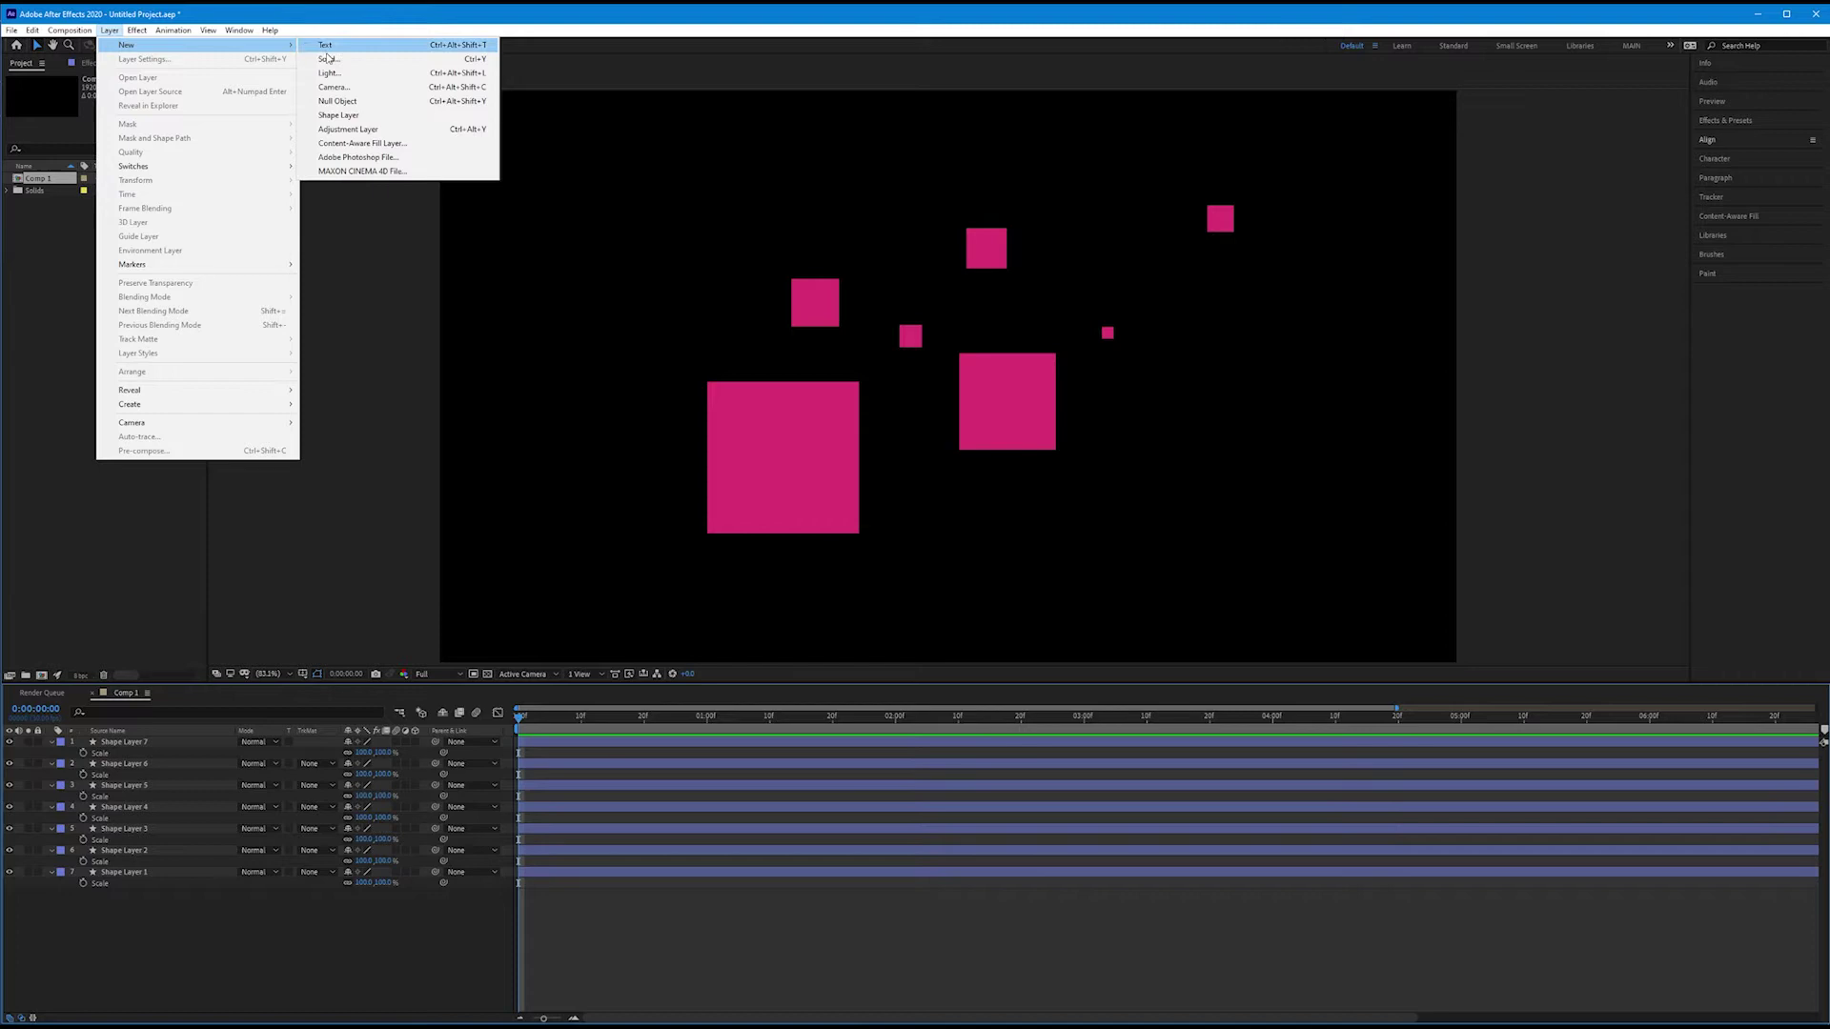
pyautogui.click(338, 102)
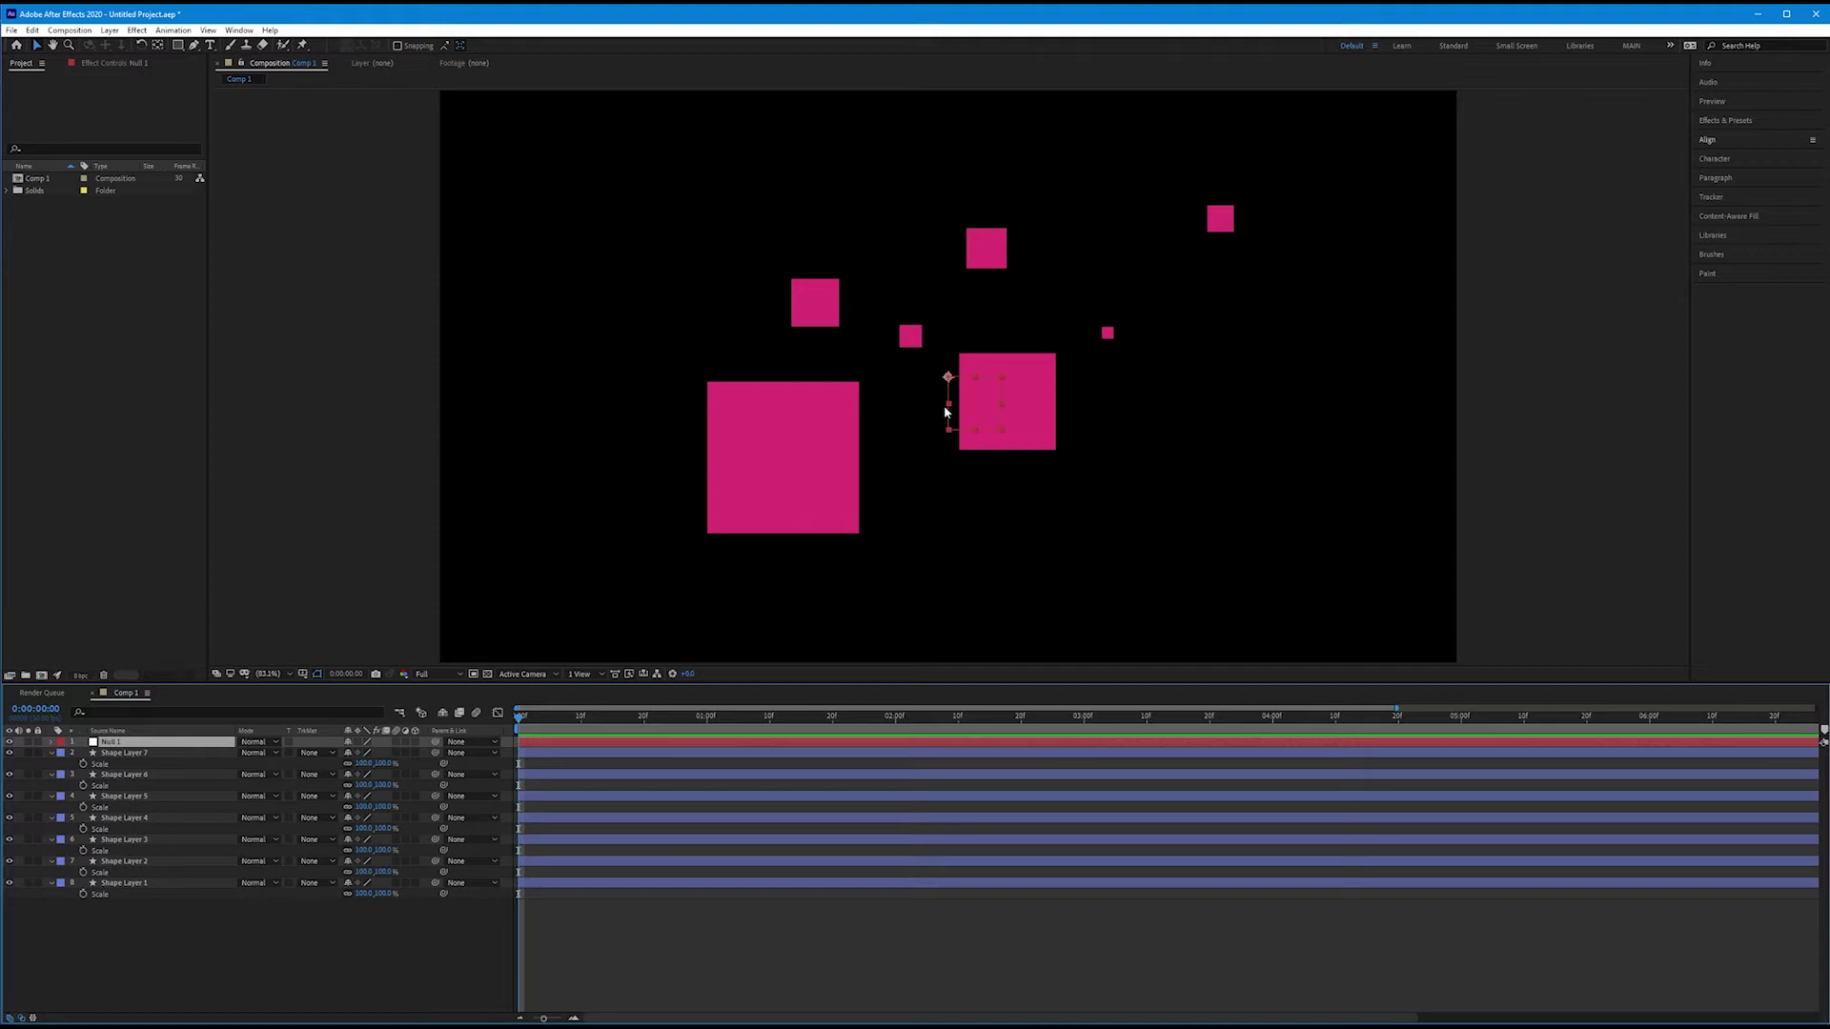
pyautogui.scroll(1, 946, 413)
pyautogui.scroll(2, 945, 415)
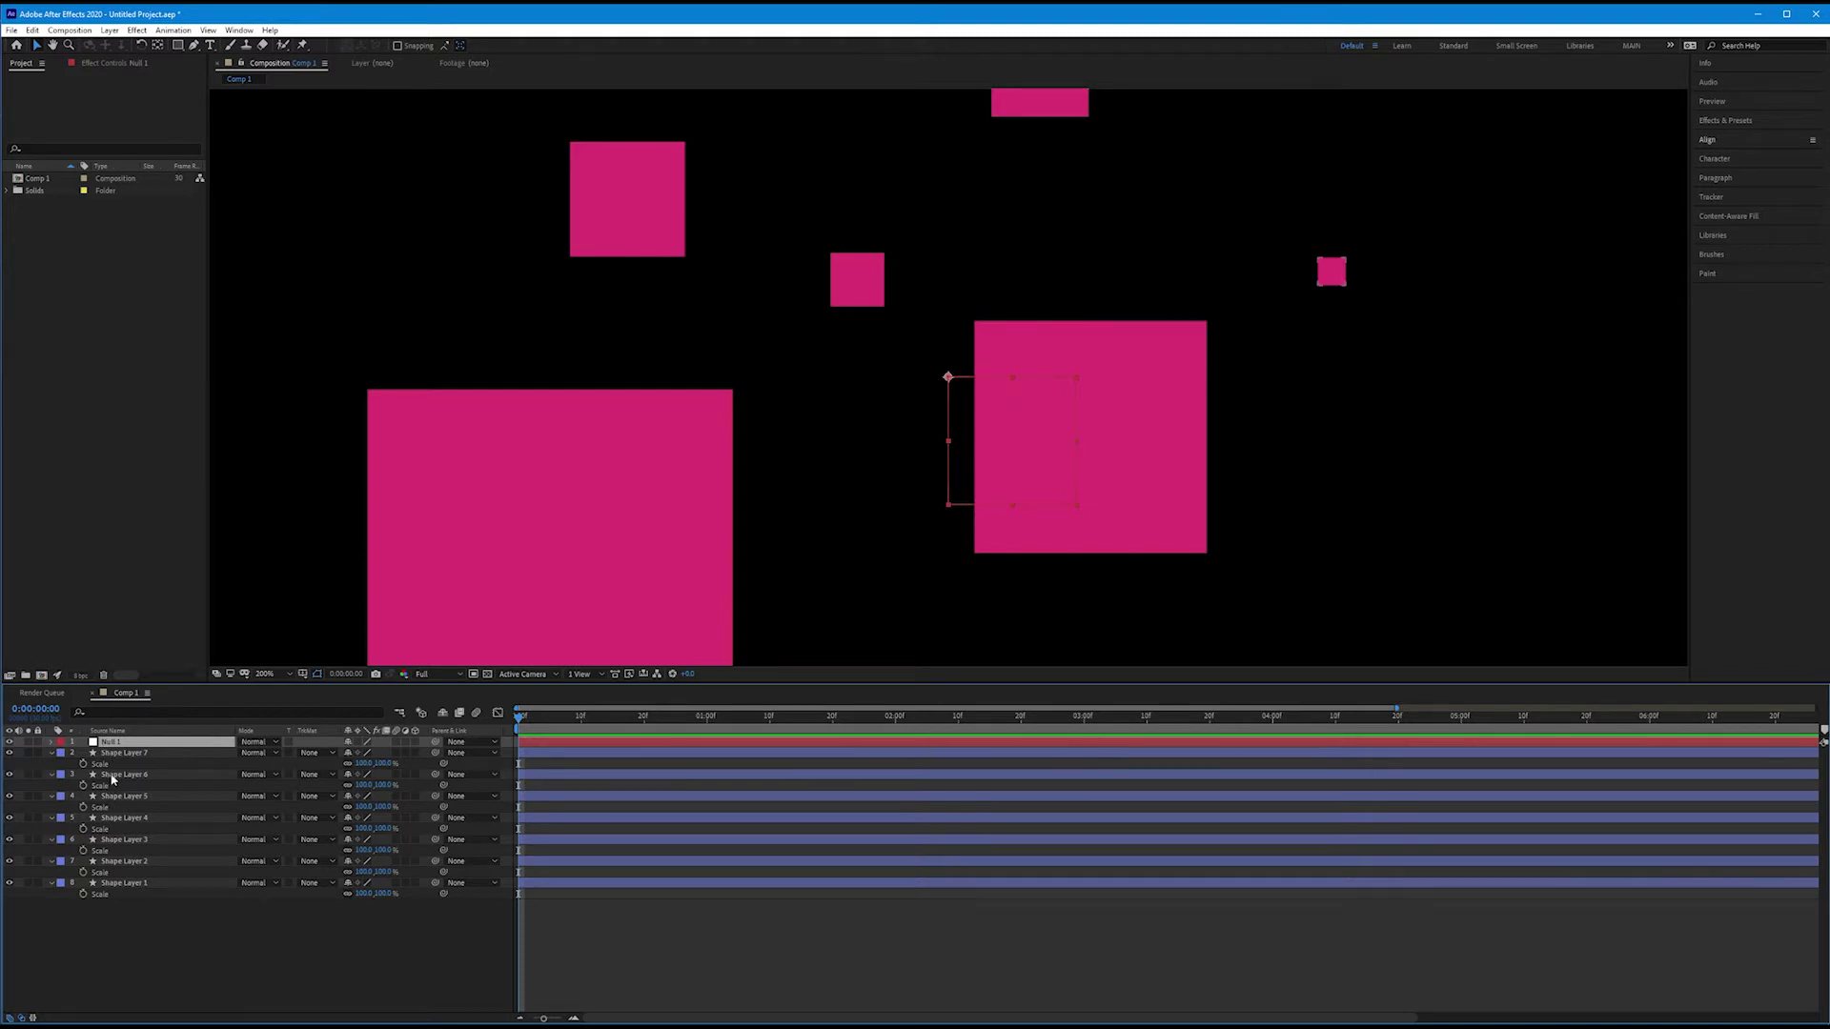
# Select Shape Layers 1–7 and pick-whip them to Null 1 as their parent.
pyautogui.click(120, 883)
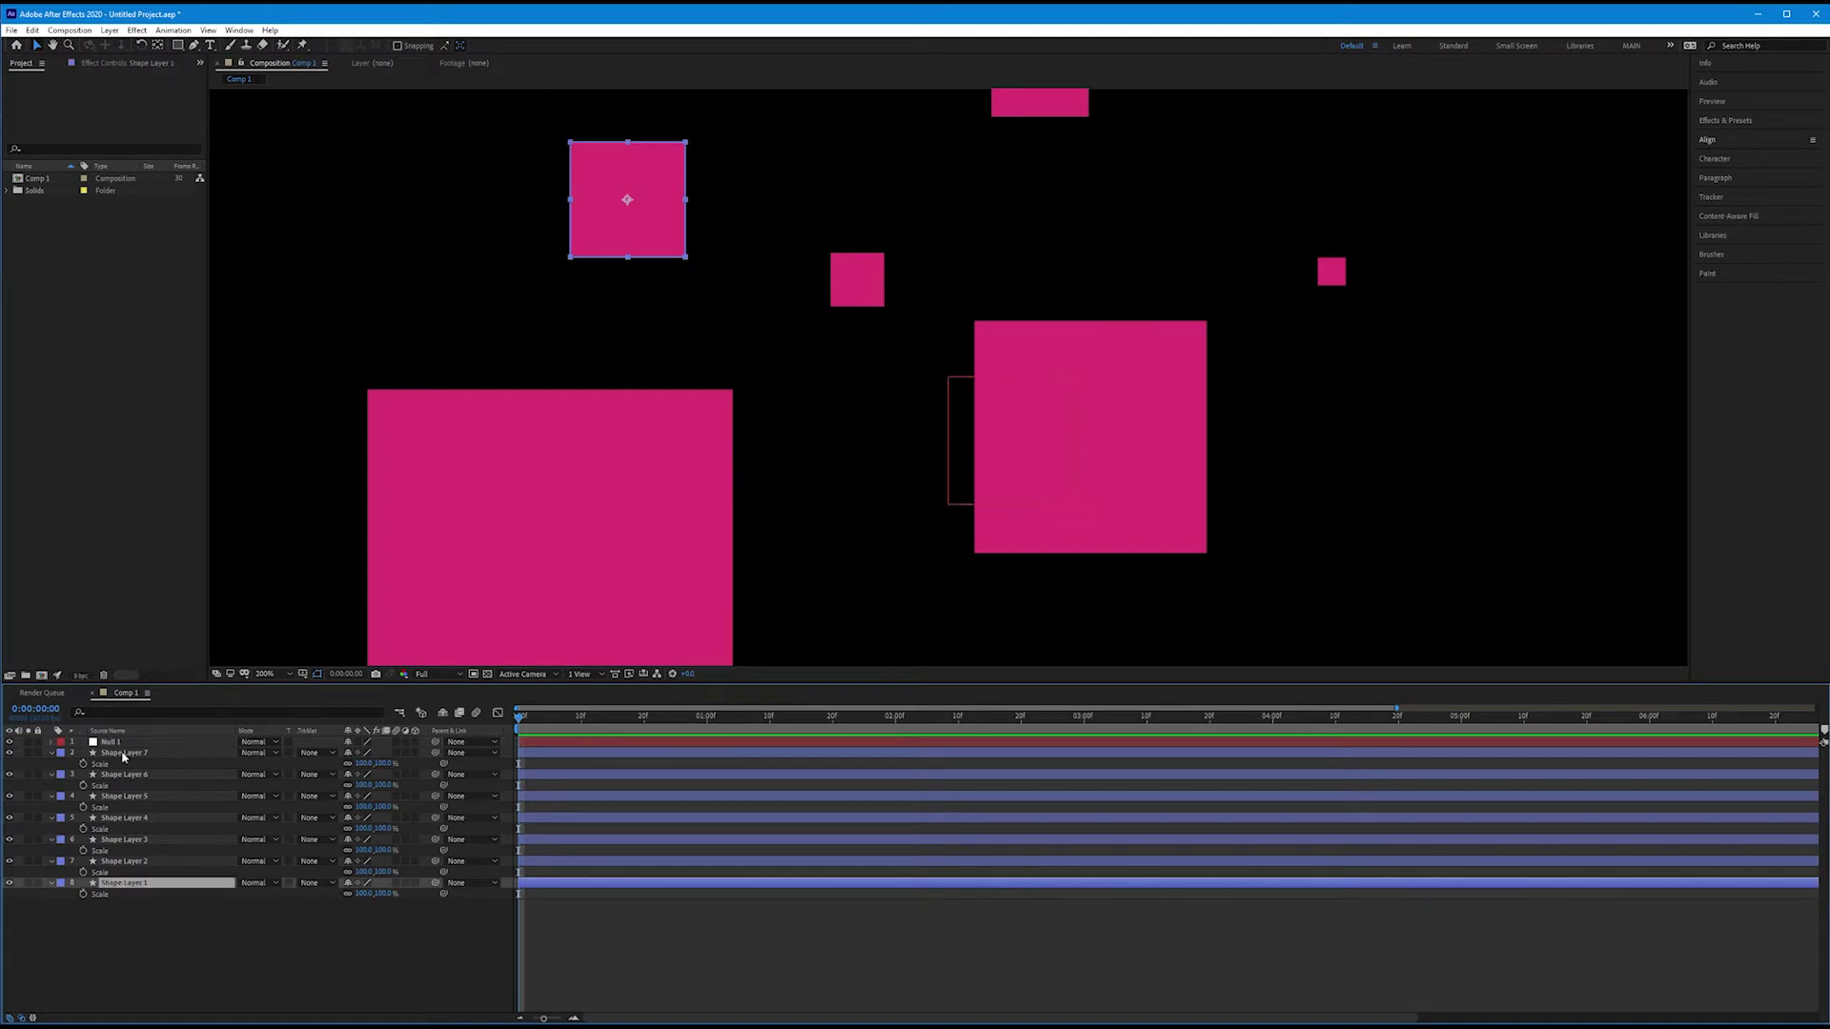
pyautogui.keyDown('shift'); pyautogui.click(124, 753); pyautogui.keyUp('shift')
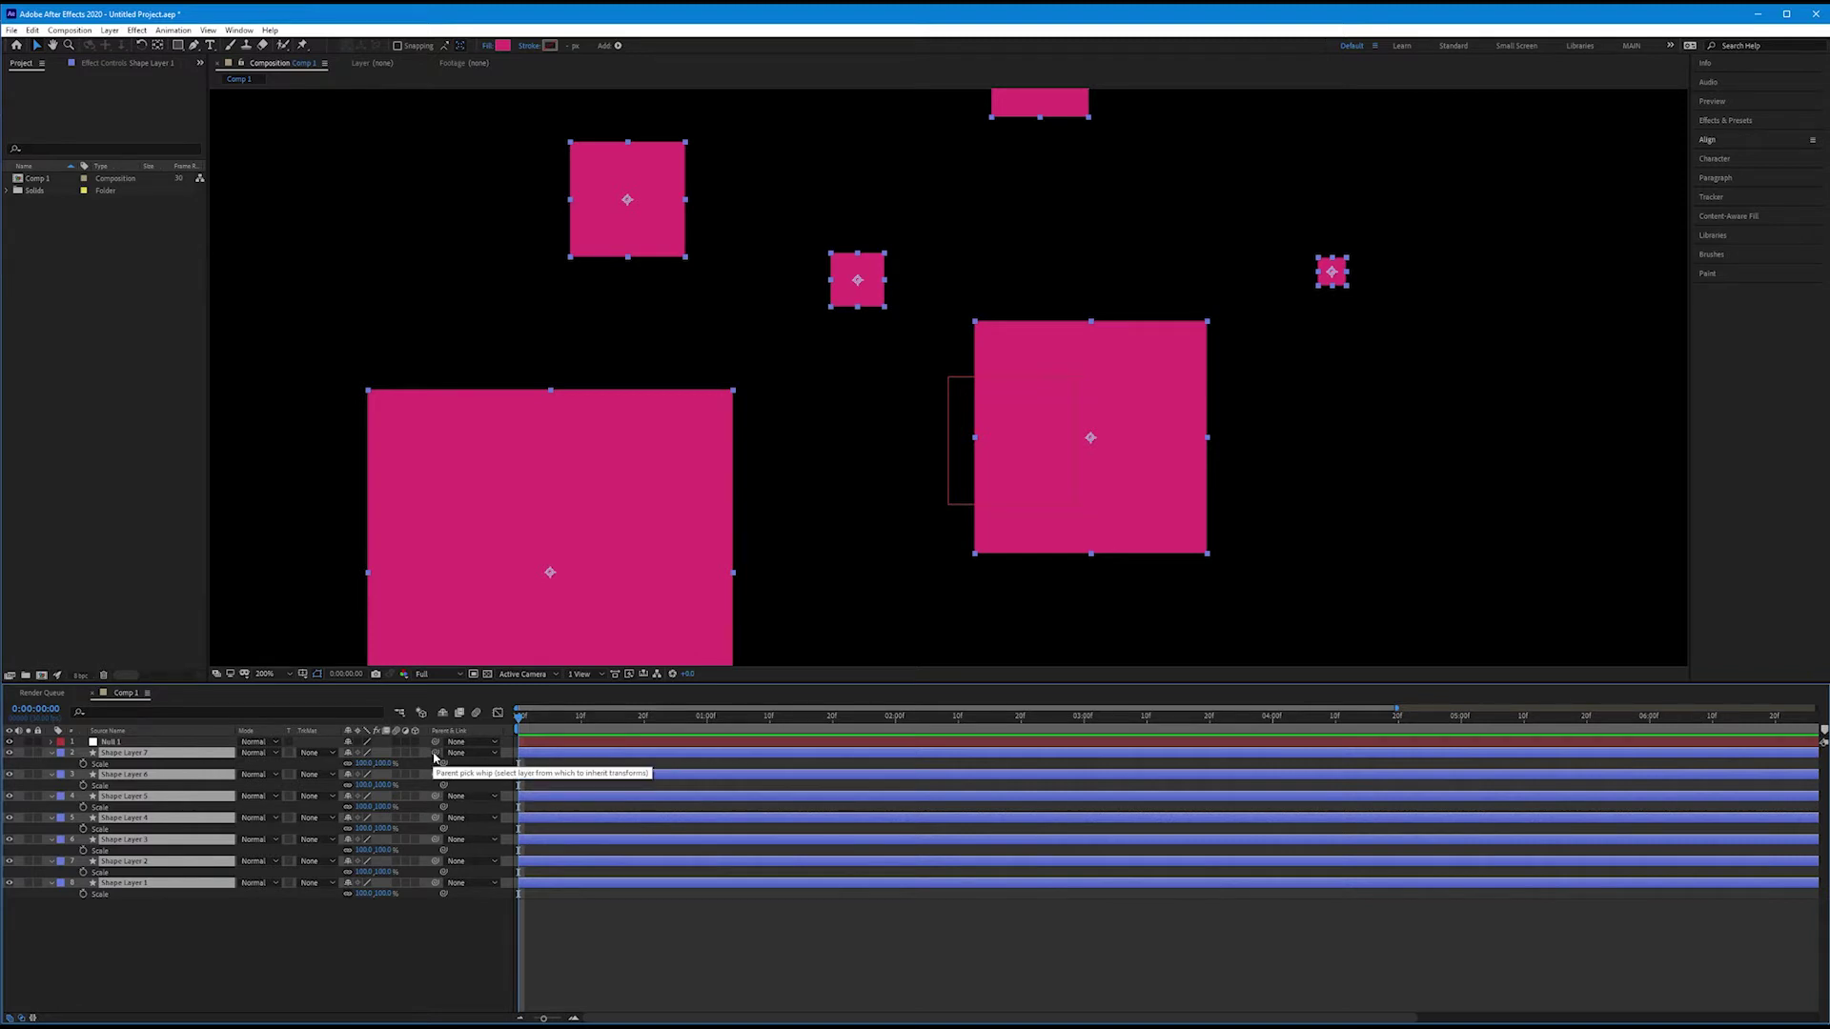
pyautogui.moveTo(434, 756); pyautogui.dragTo(144, 745)
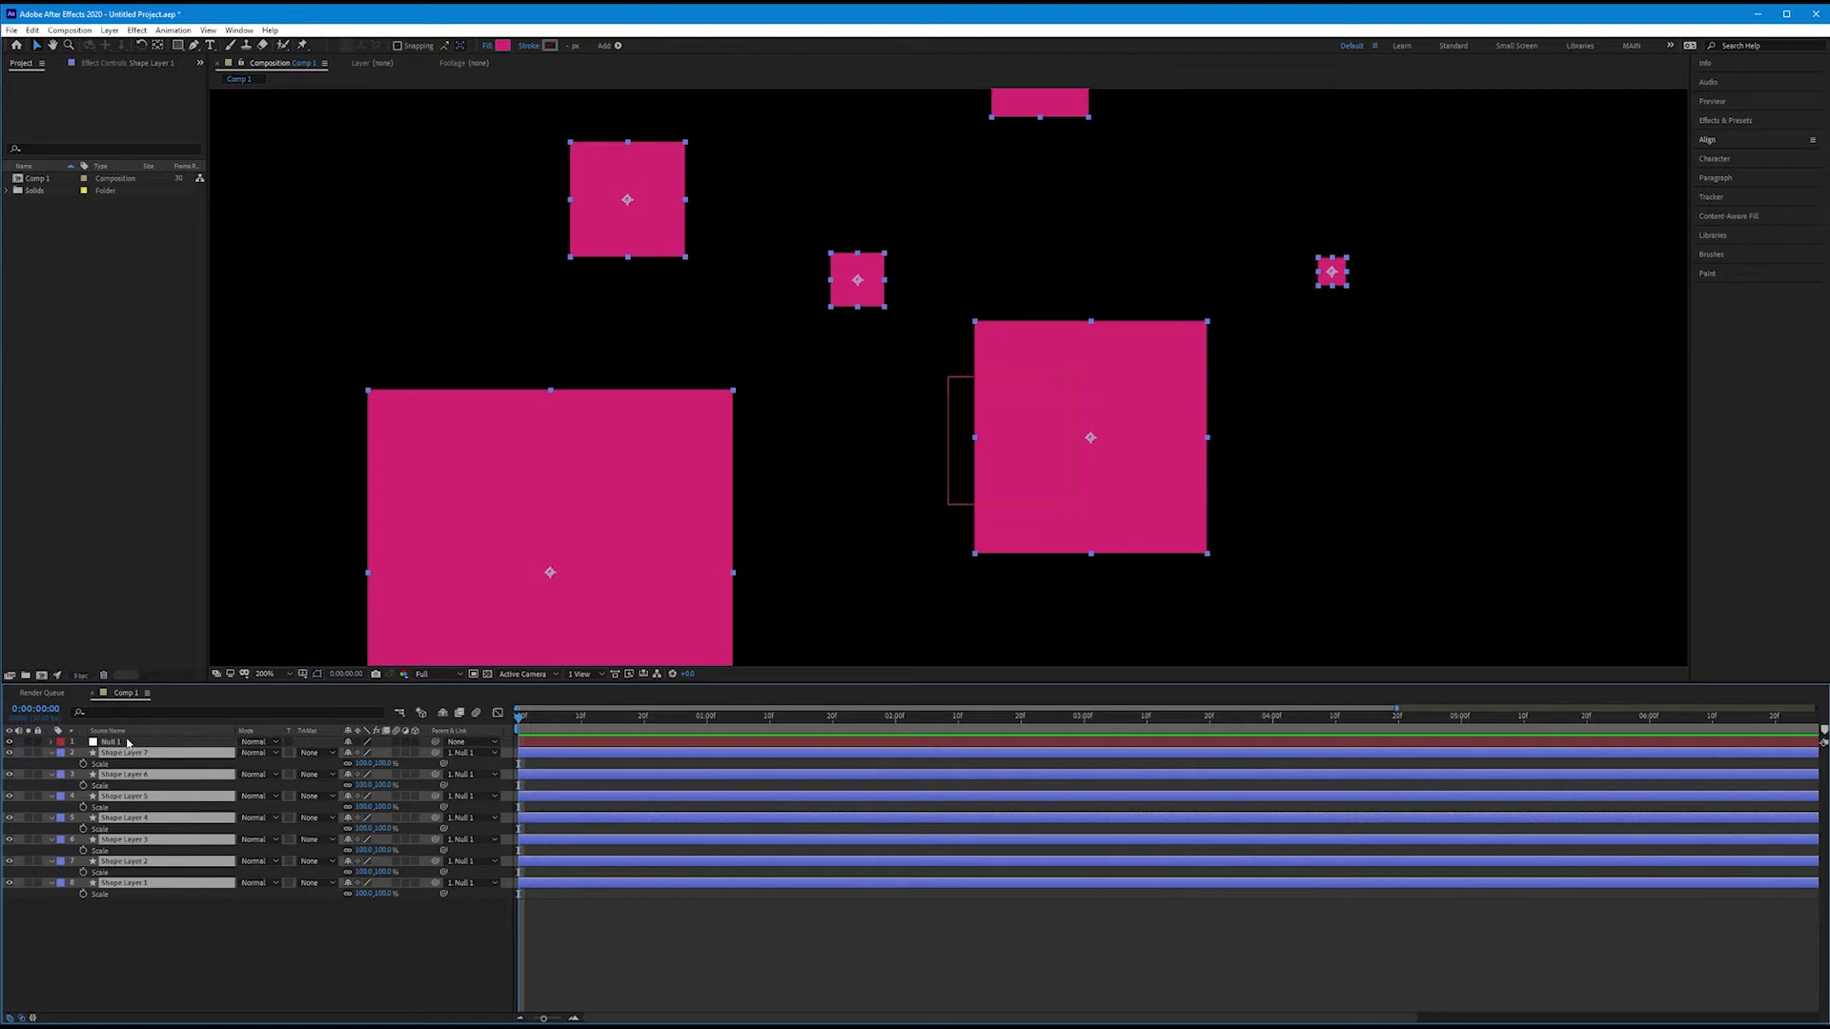
# Reveal Null 1's Scale property and fit the composition back in view.
pyautogui.click(123, 744)
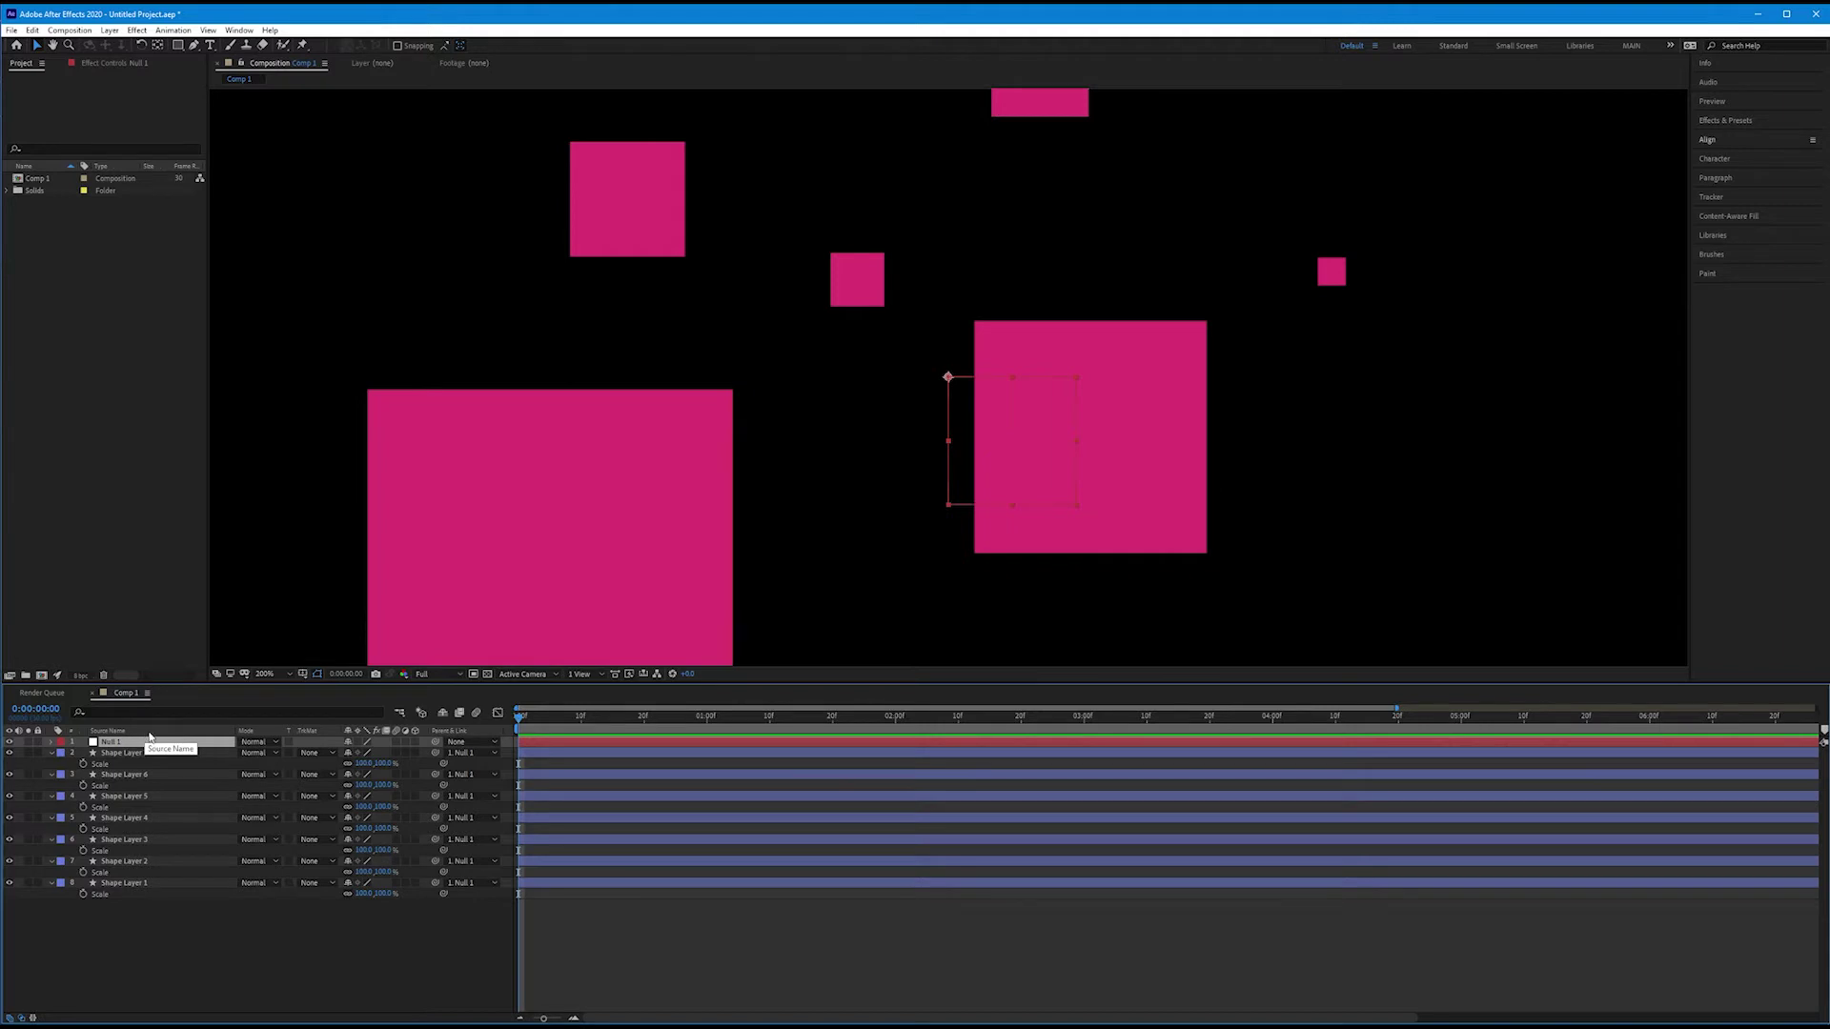
pyautogui.press('s')
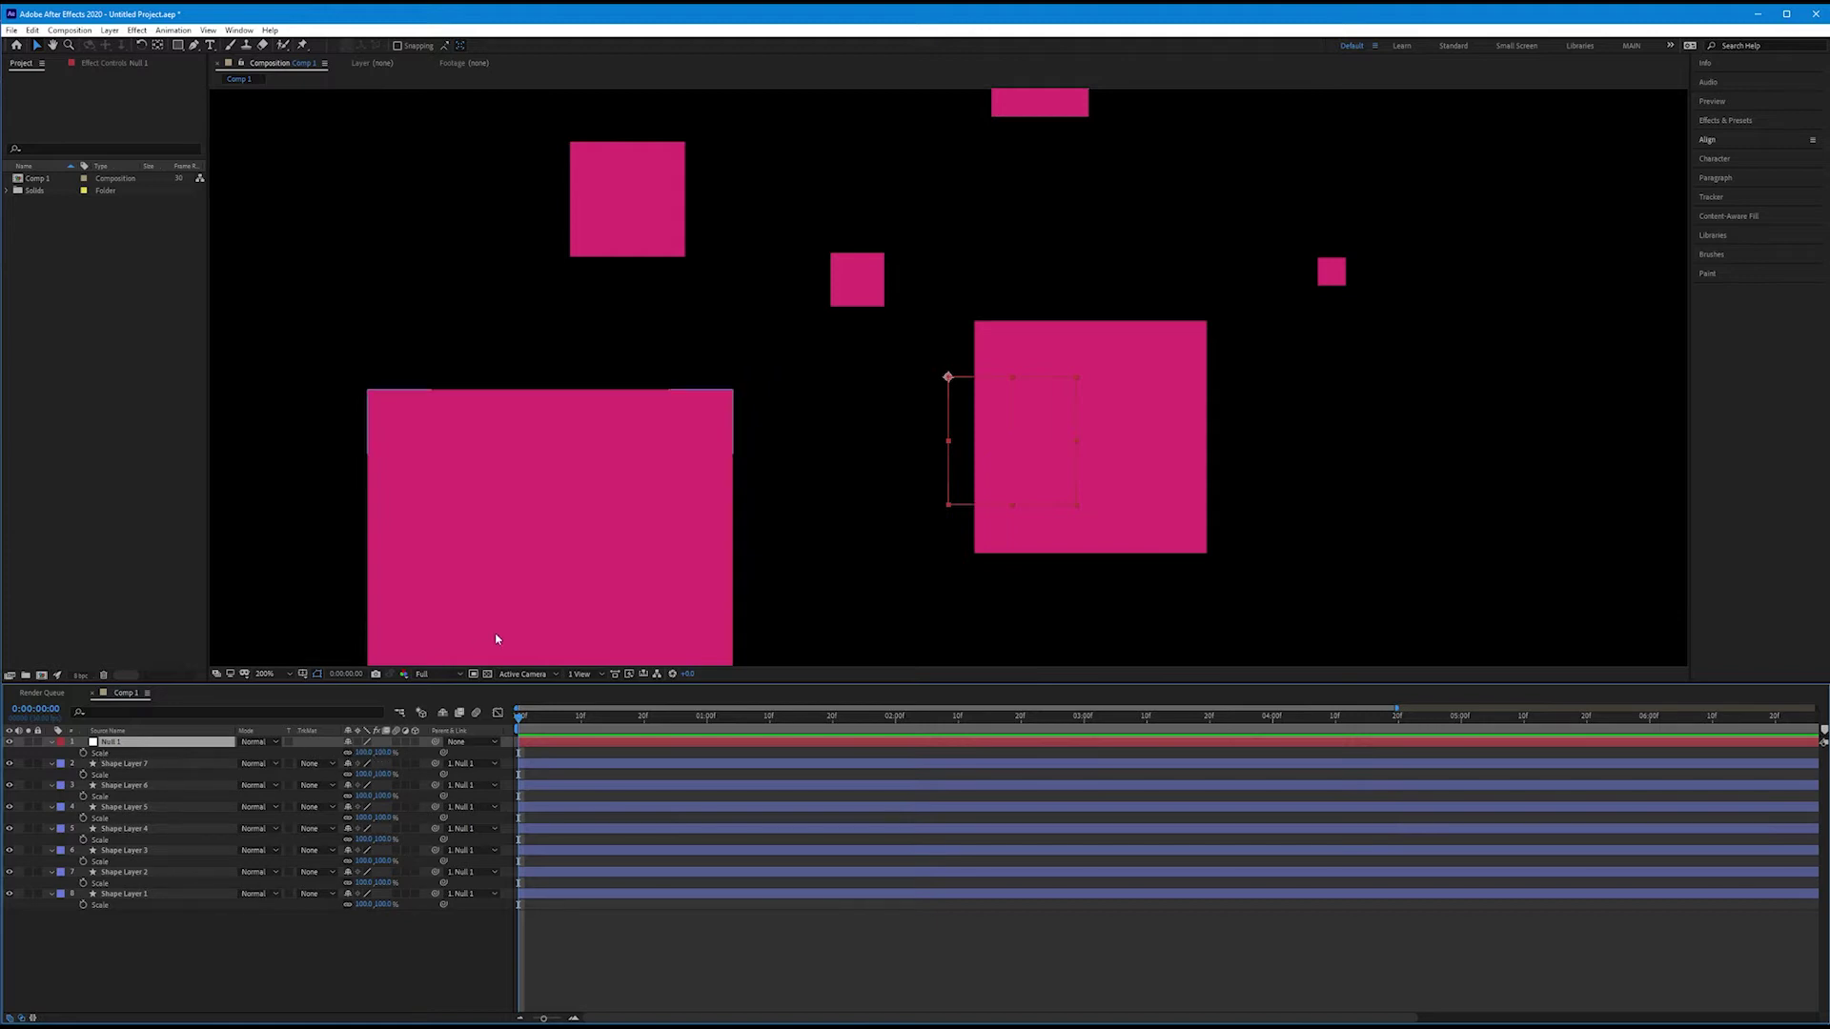
pyautogui.press(',')
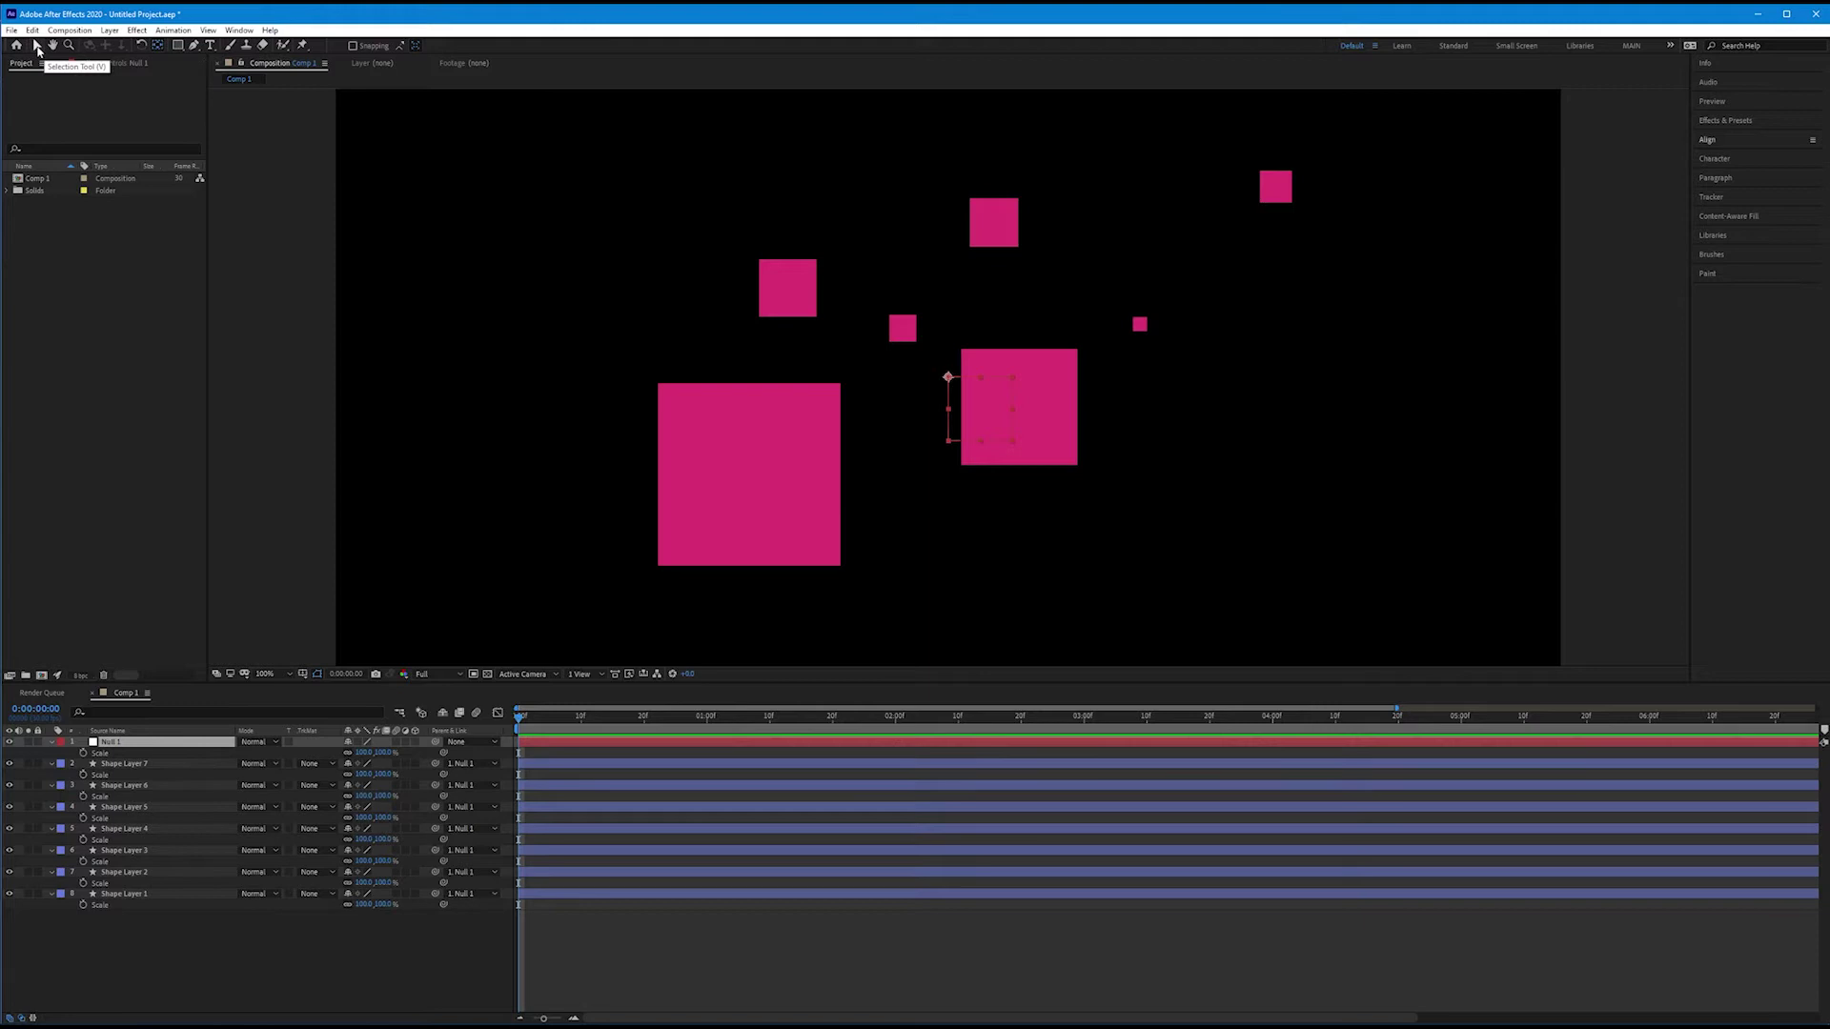
# Scrub Null 1's Scale down and back up, resizing all squares together.
pyautogui.click(36, 46)
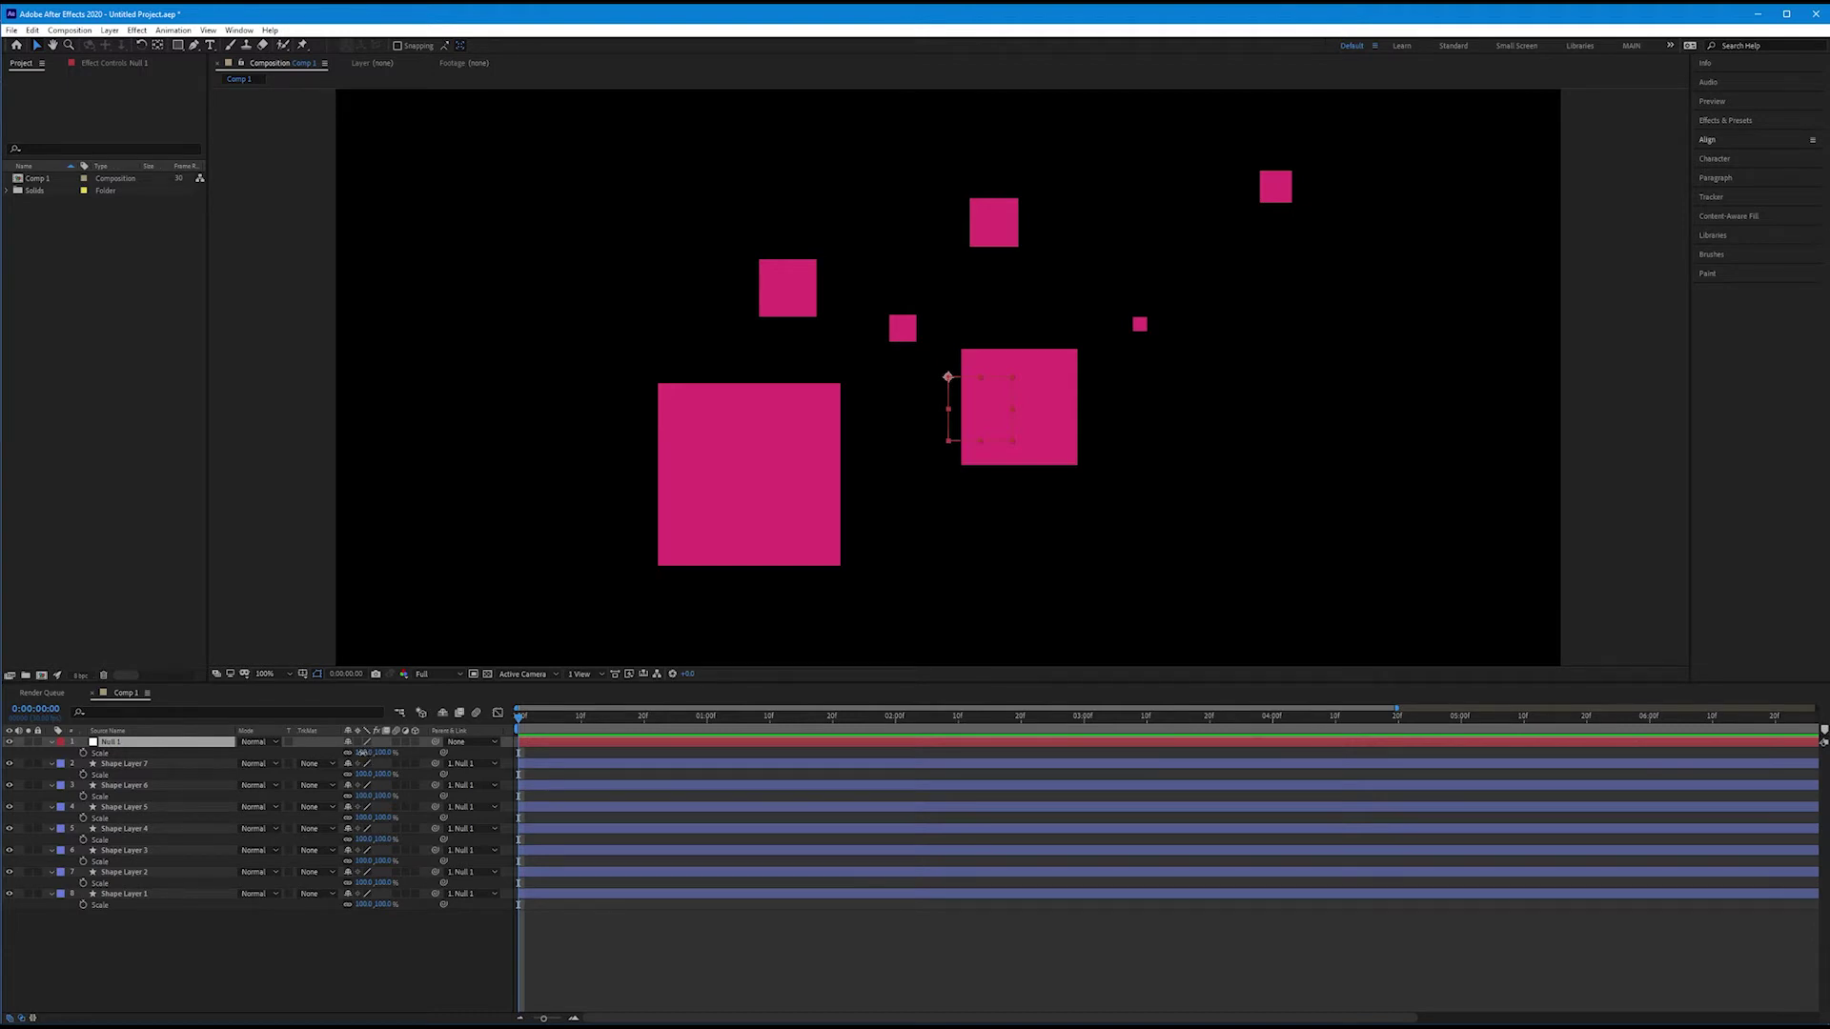
pyautogui.moveTo(366, 755)
pyautogui.mouseDown()
pyautogui.moveTo(330, 786)
pyautogui.moveTo(429, 753)
pyautogui.moveTo(349, 766)
pyautogui.mouseUp()
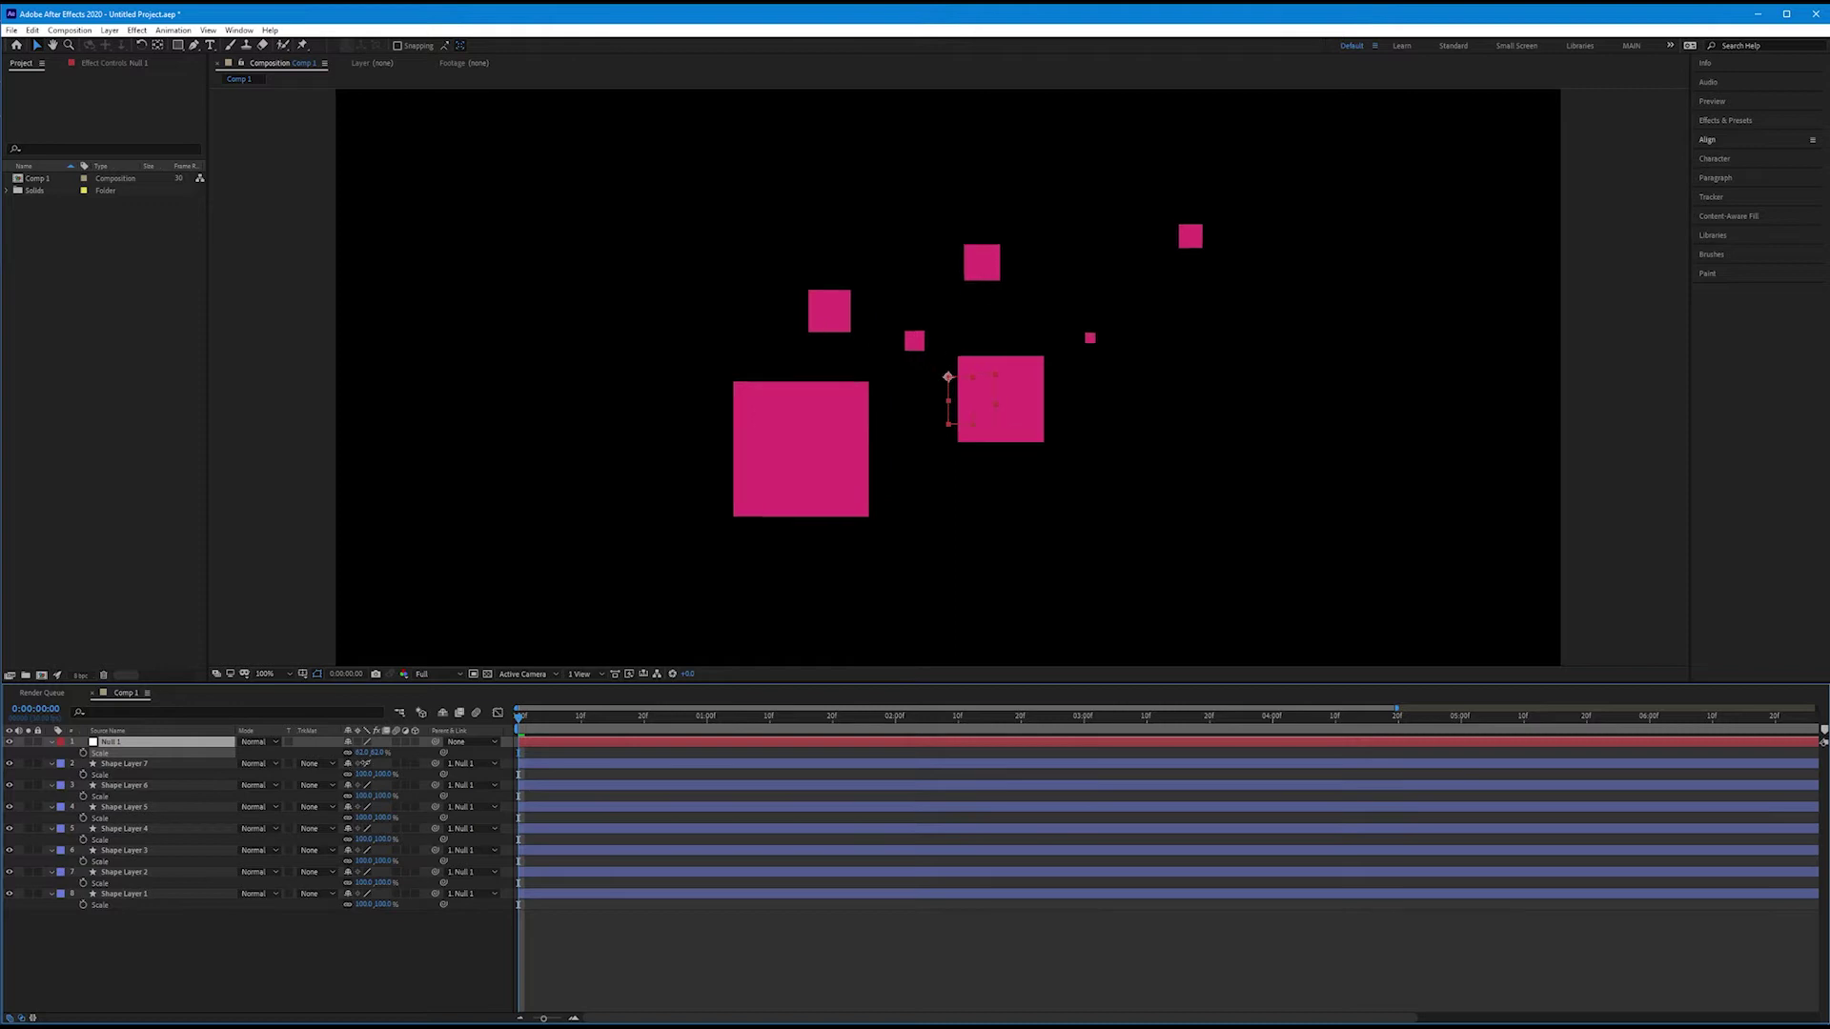
pyautogui.moveTo(349, 766); pyautogui.dragTo(376, 770)
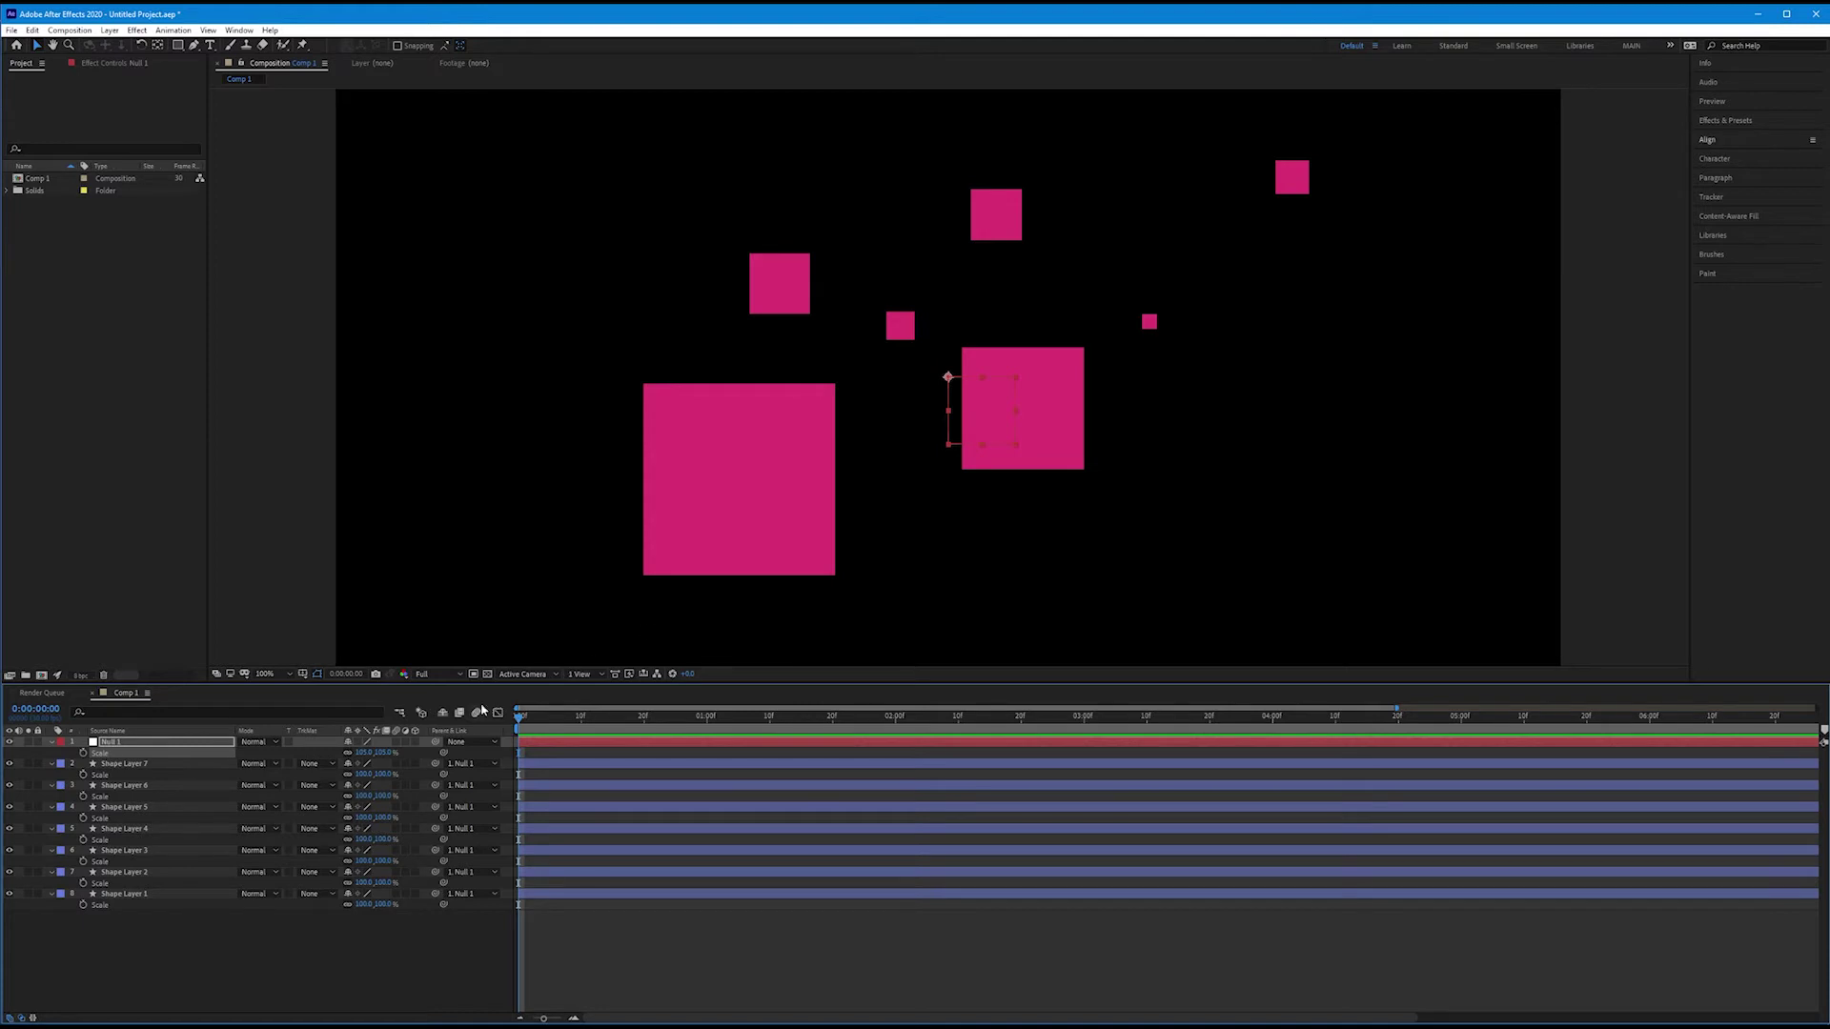
# Turn on the 3D Layer switch for all seven square layers and for Null 1.
pyautogui.click(136, 769)
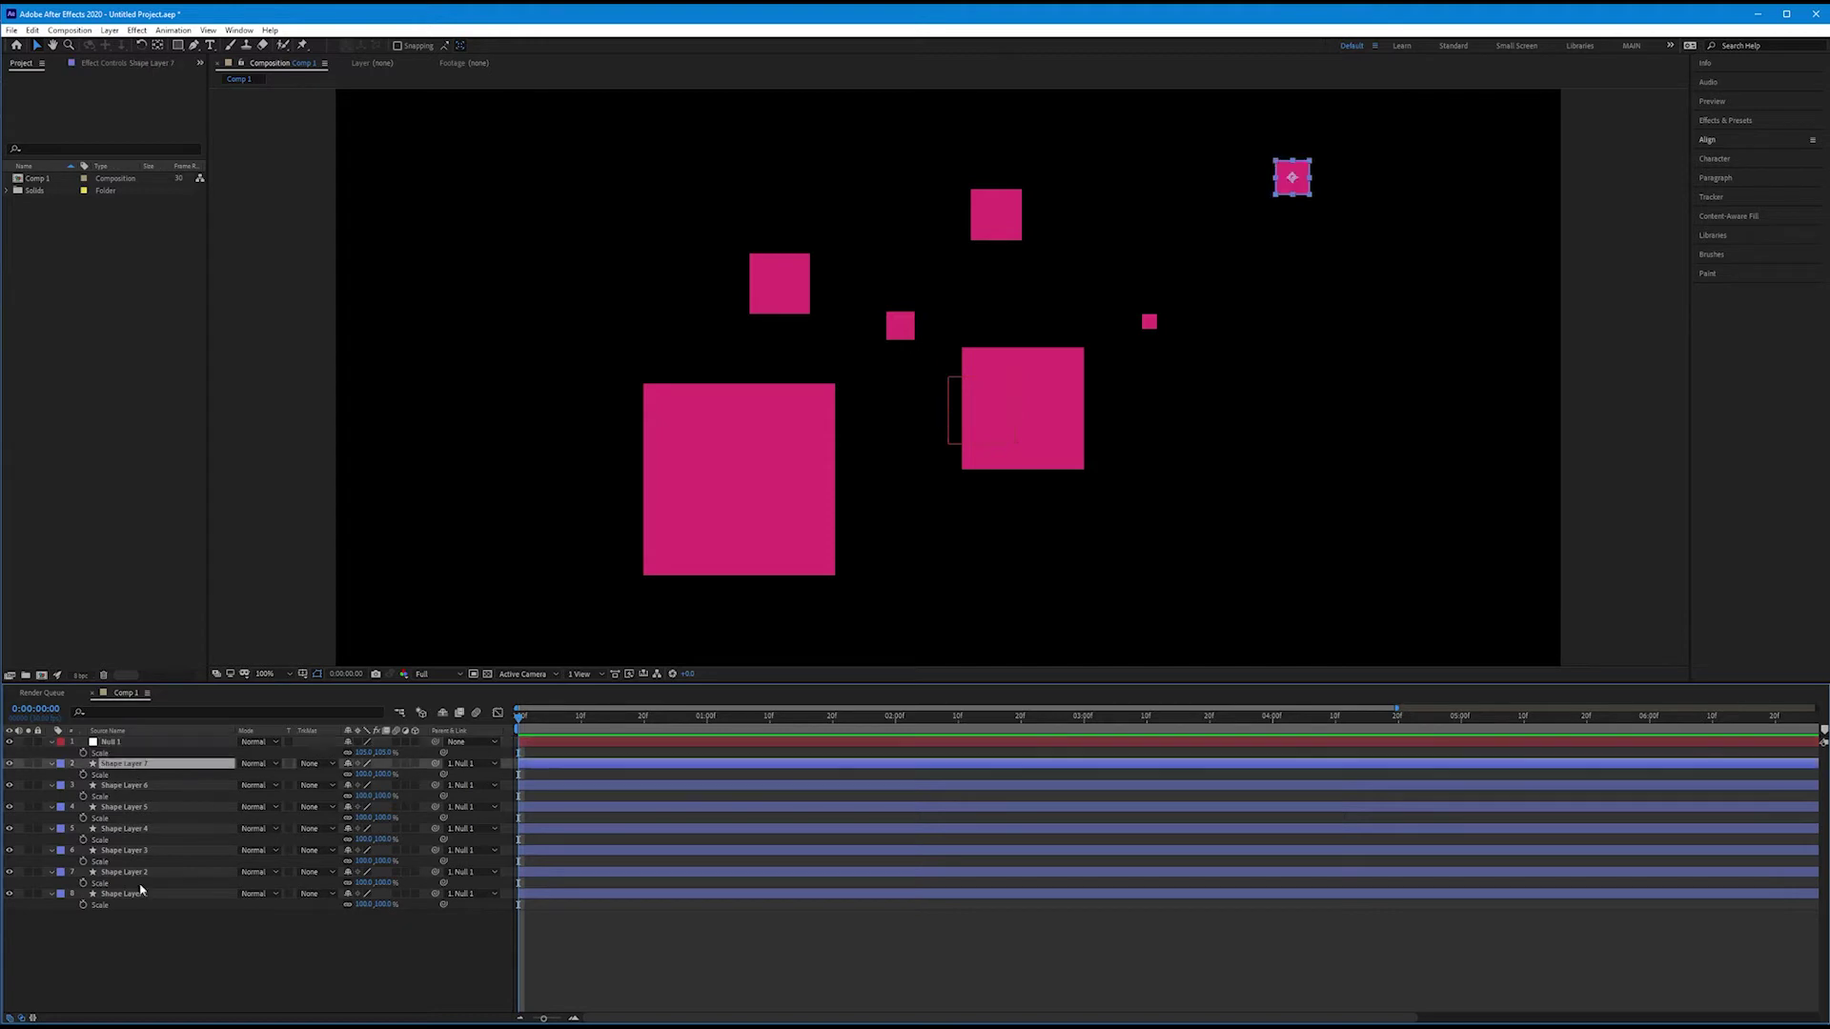
pyautogui.keyDown('shift'); pyautogui.click(145, 895); pyautogui.keyUp('shift')
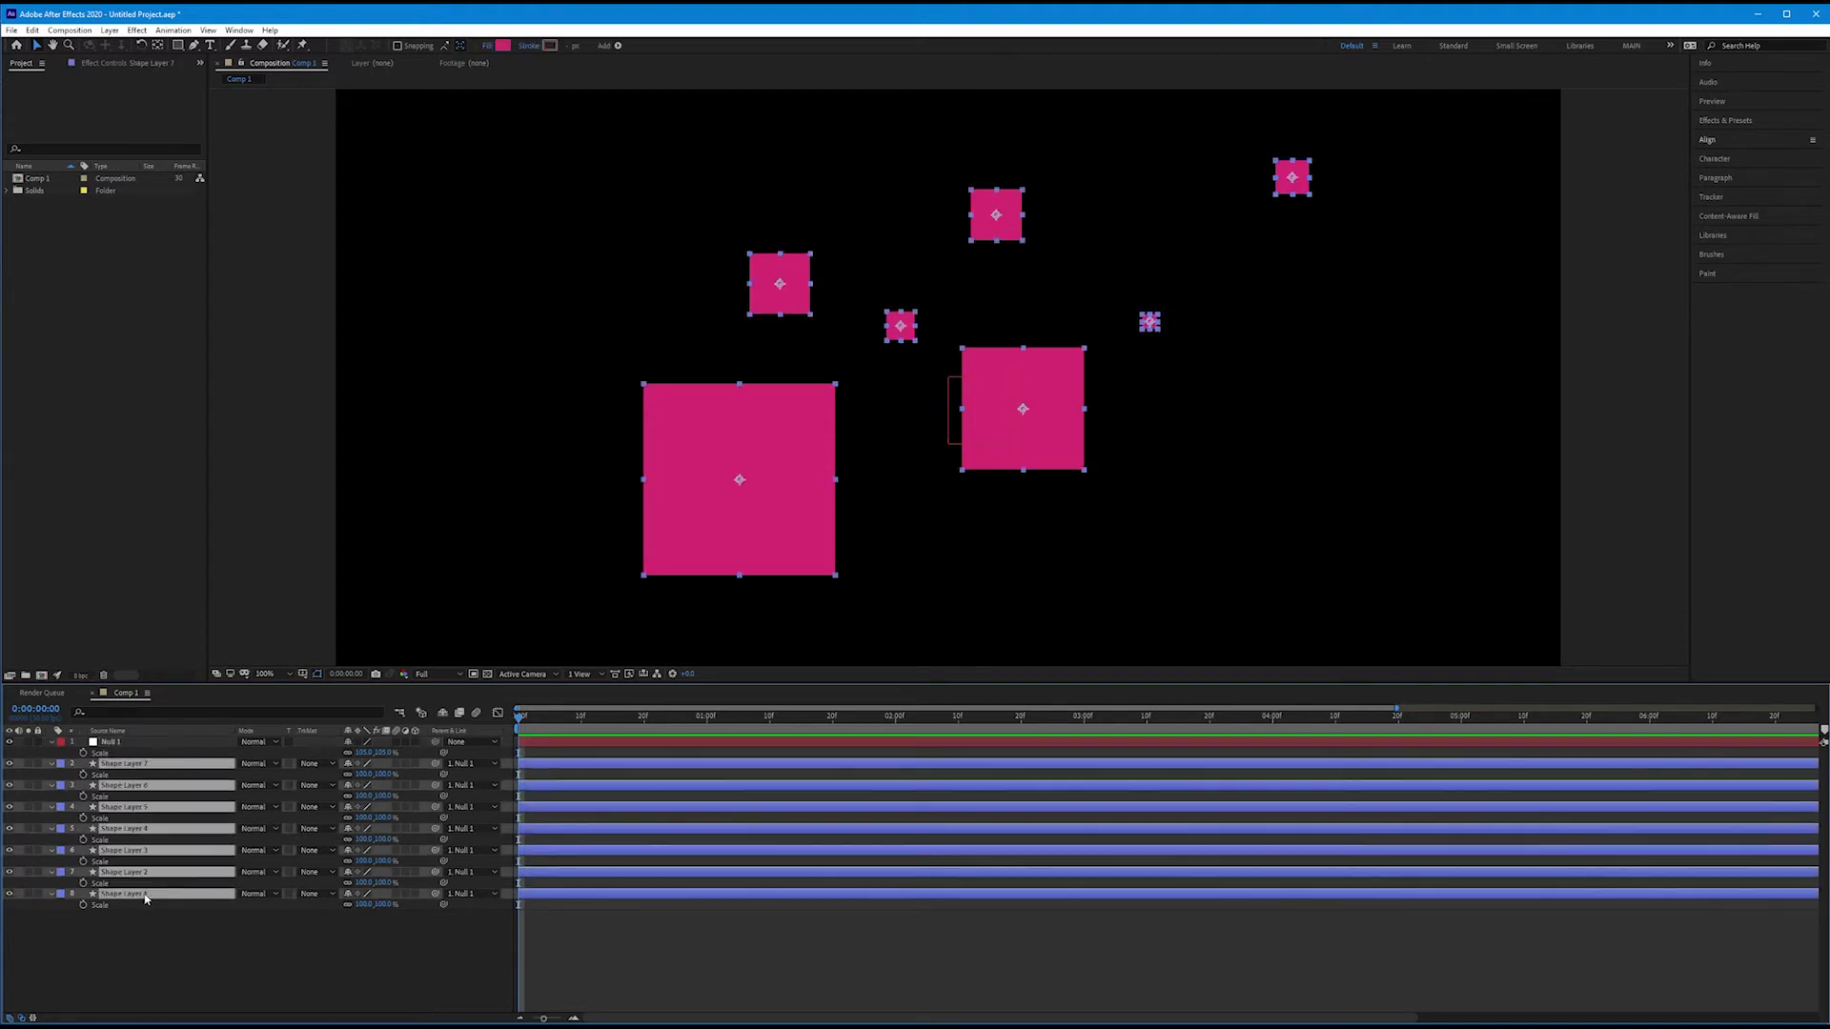
pyautogui.click(415, 897)
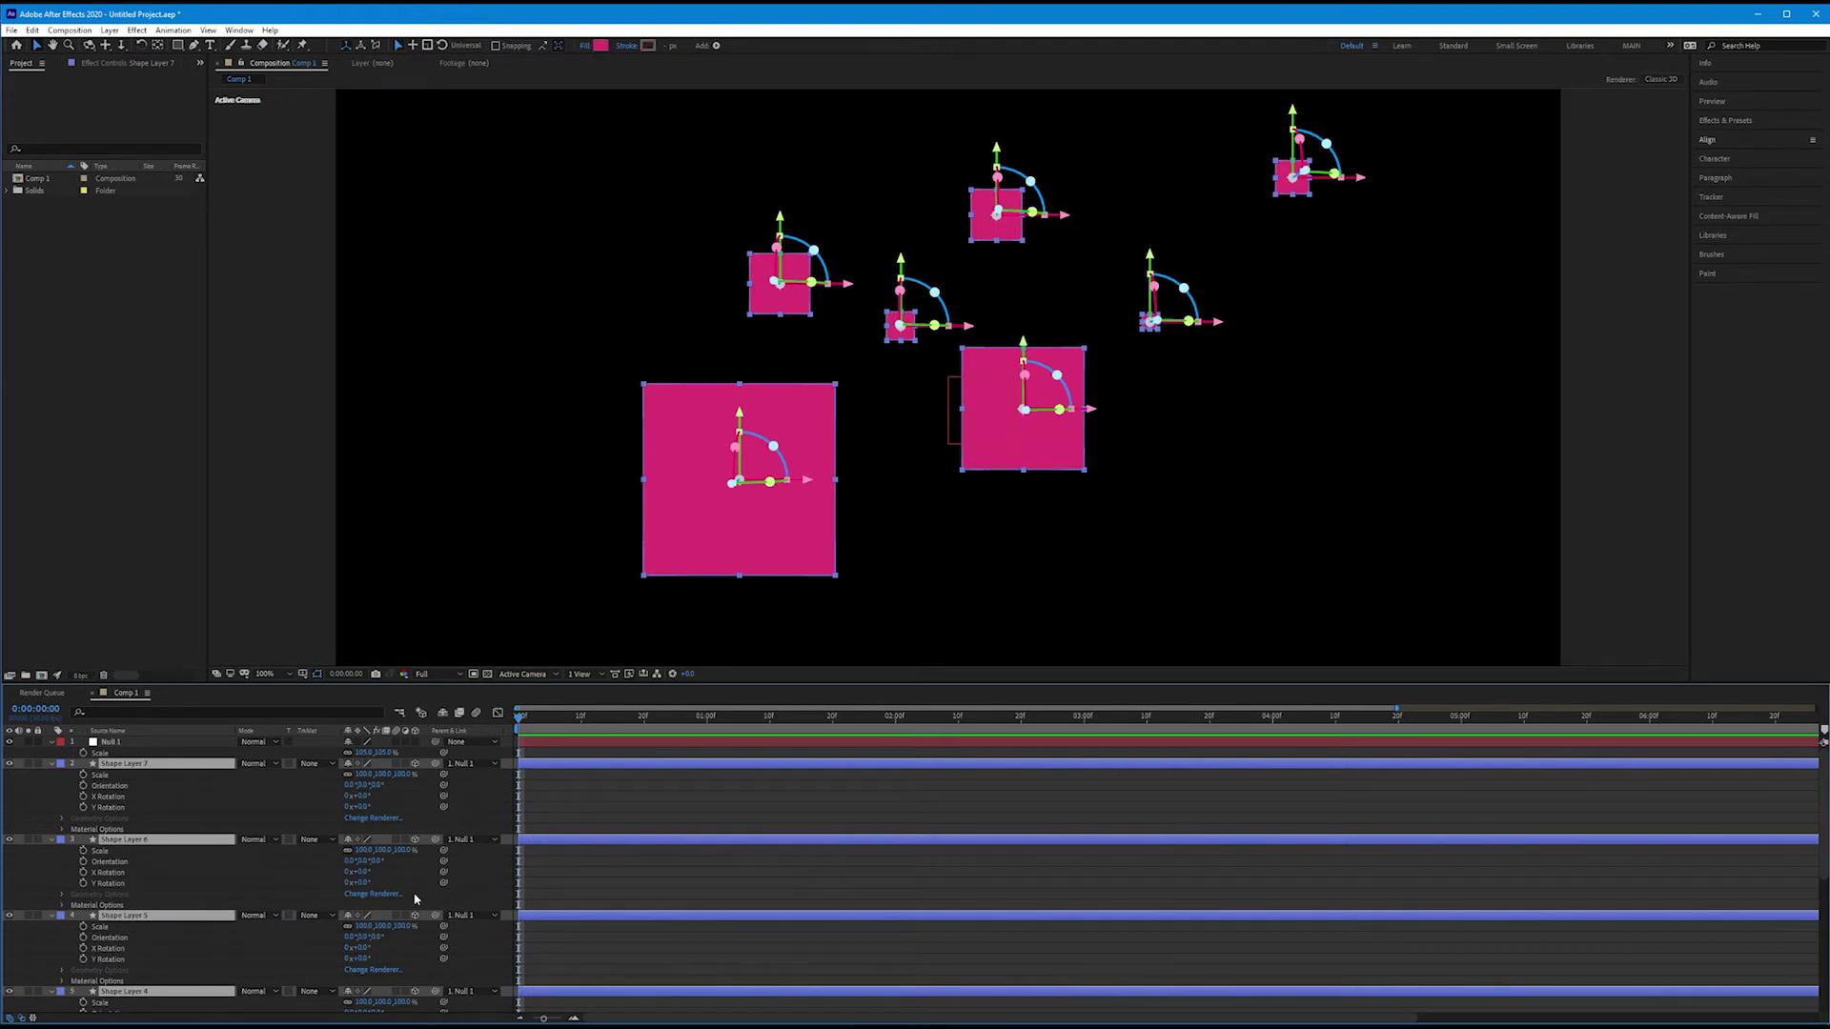
pyautogui.click(128, 744)
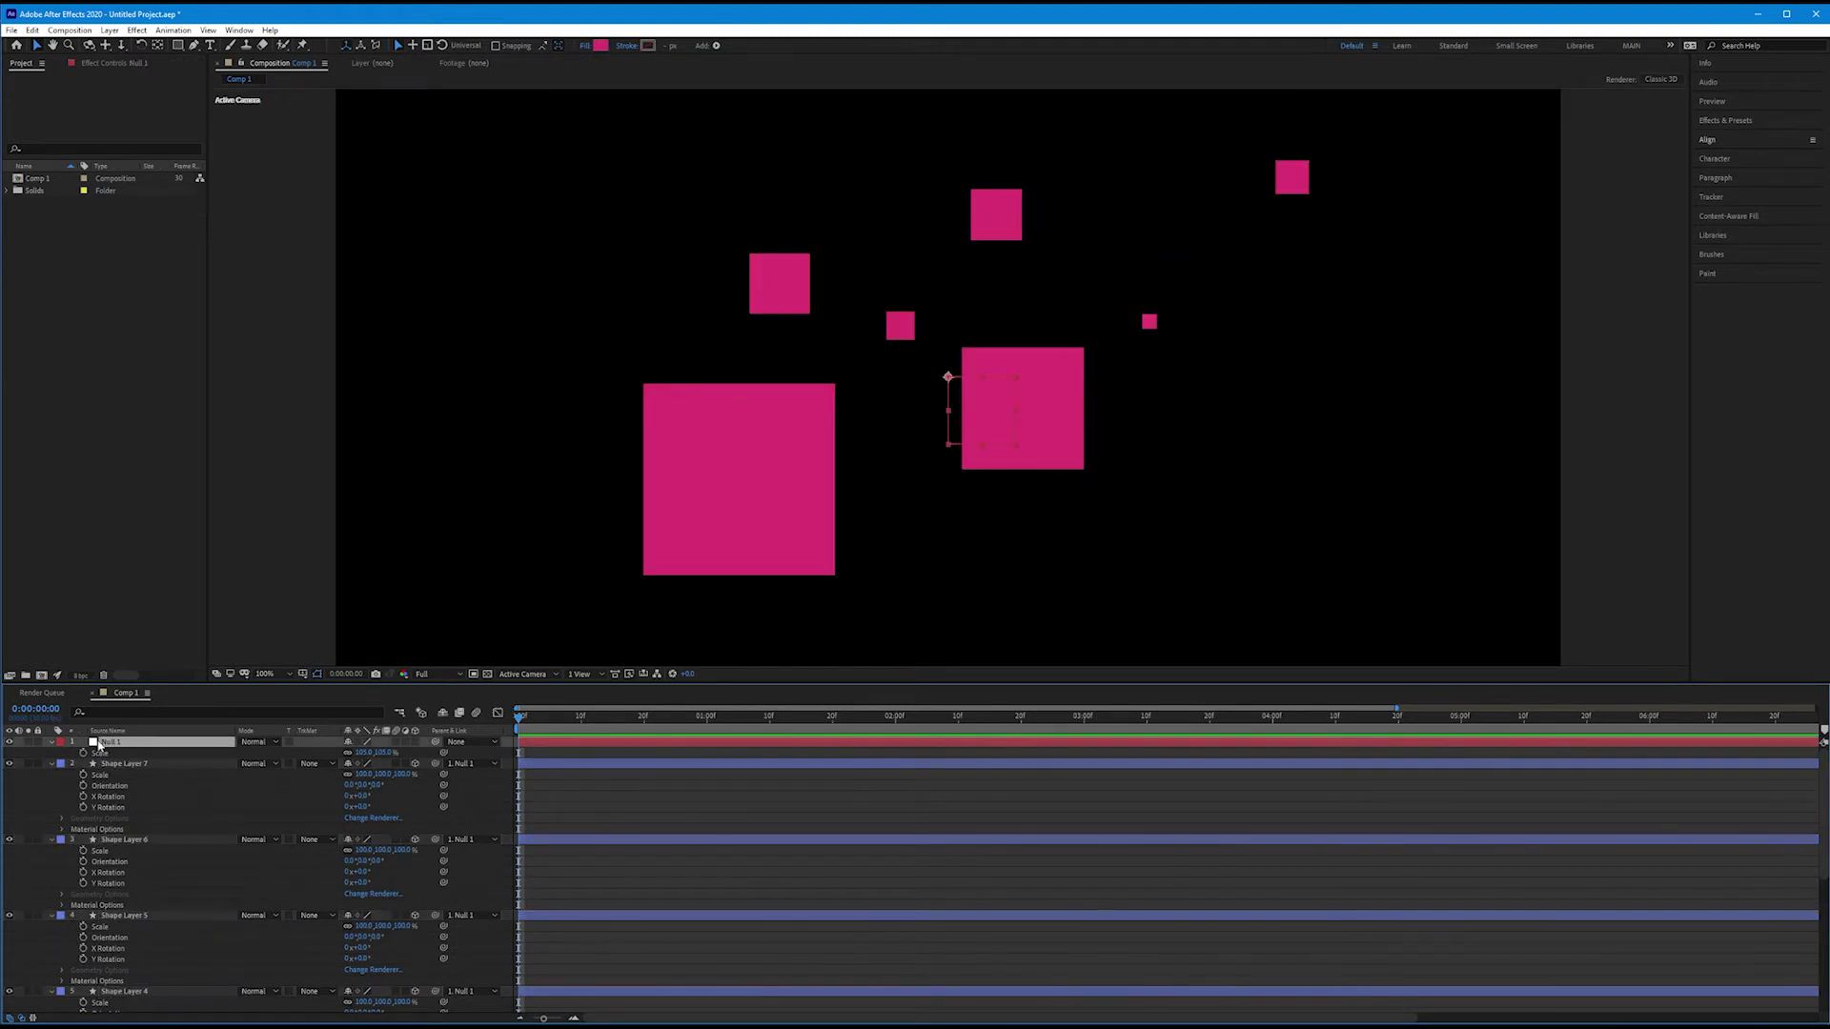
pyautogui.click(416, 744)
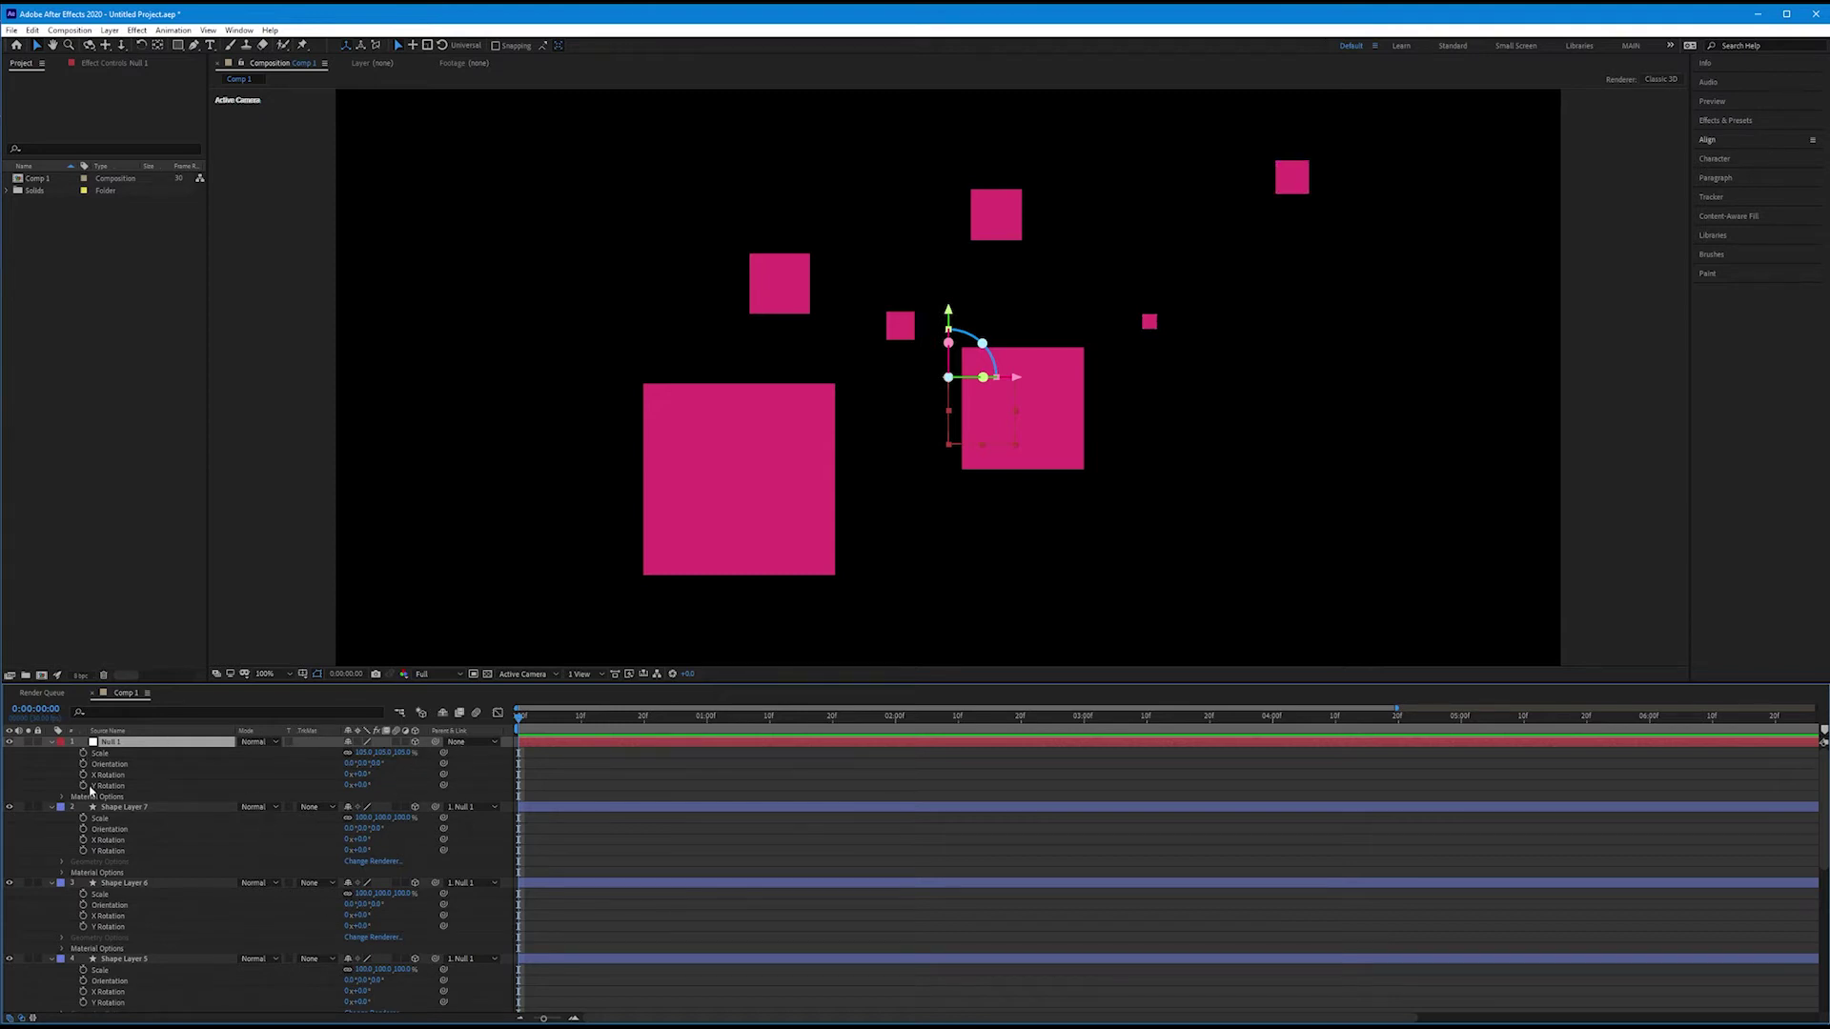
# Scrub Null 1's X Rotation to about 72°, then swing its Y Rotation.
pyautogui.moveTo(358, 773)
pyautogui.mouseDown()
pyautogui.moveTo(404, 768)
pyautogui.moveTo(373, 788)
pyautogui.mouseUp()
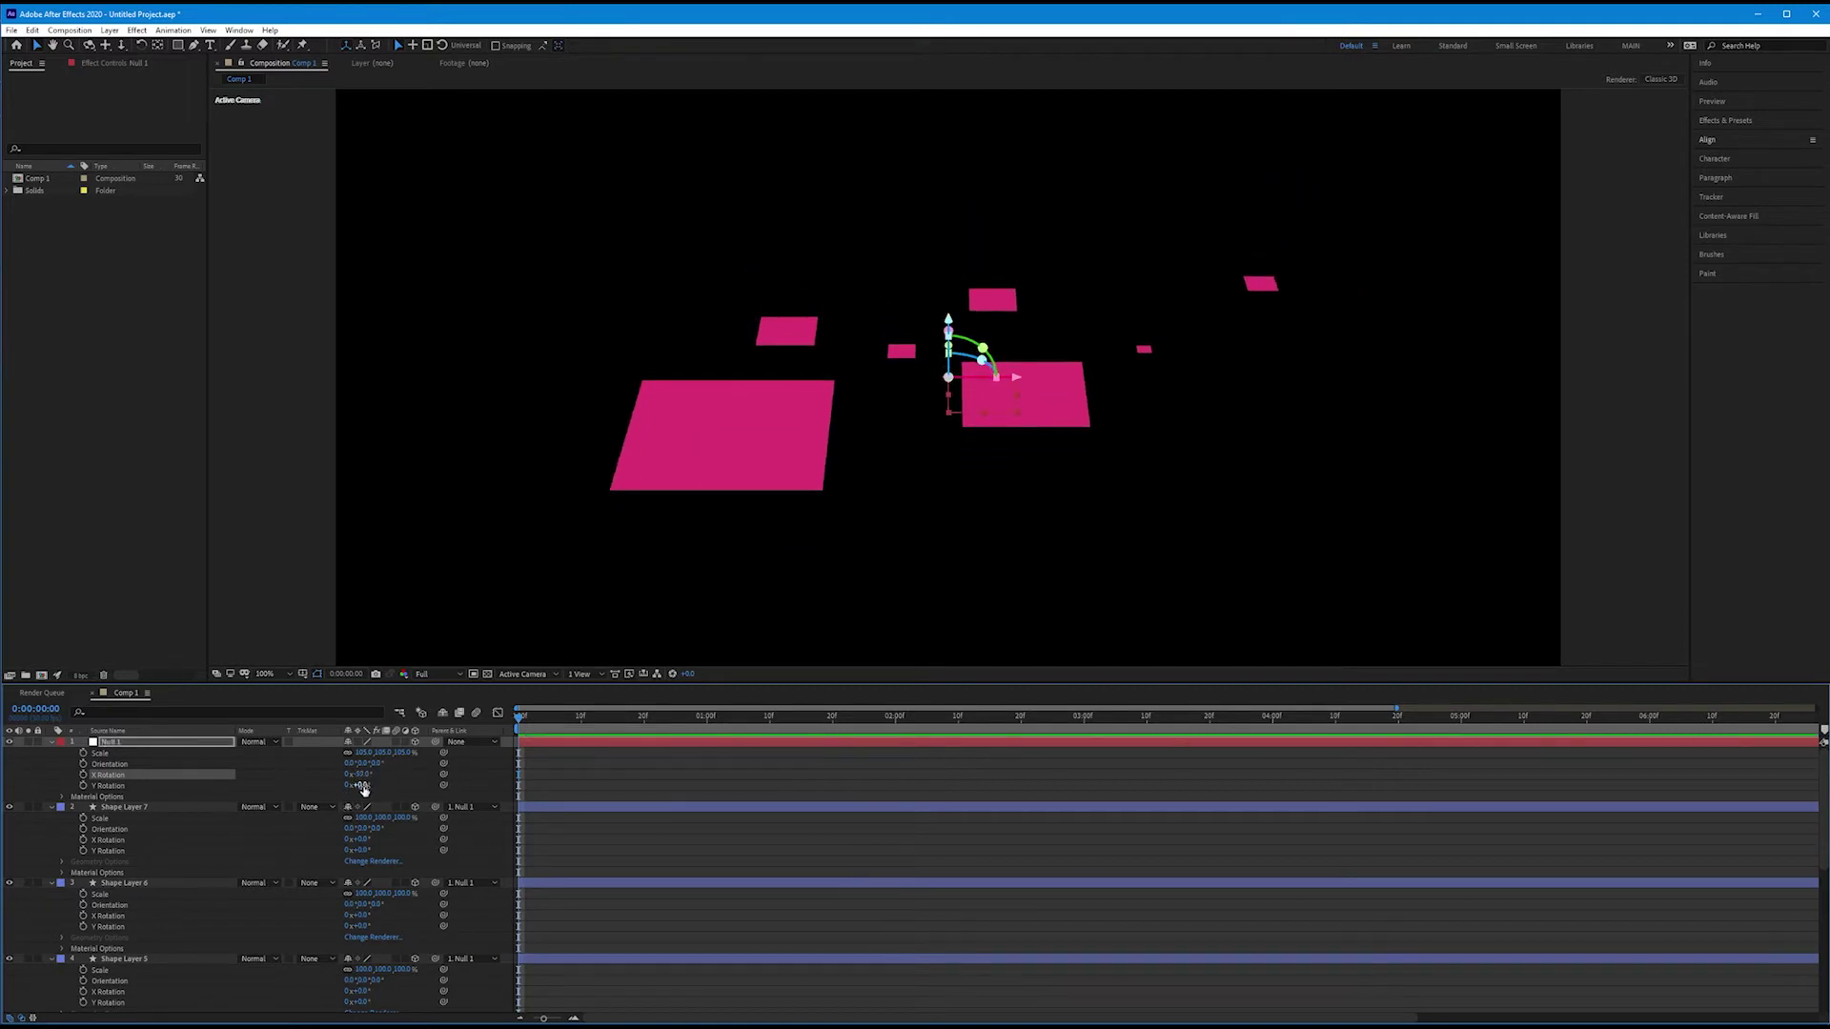
pyautogui.moveTo(361, 786); pyautogui.dragTo(585, 763)
# Trial-rotate all seven squares on X, then undo so they face the camera flat.
pyautogui.click(190, 807)
pyautogui.scroll(-4, 187, 858)
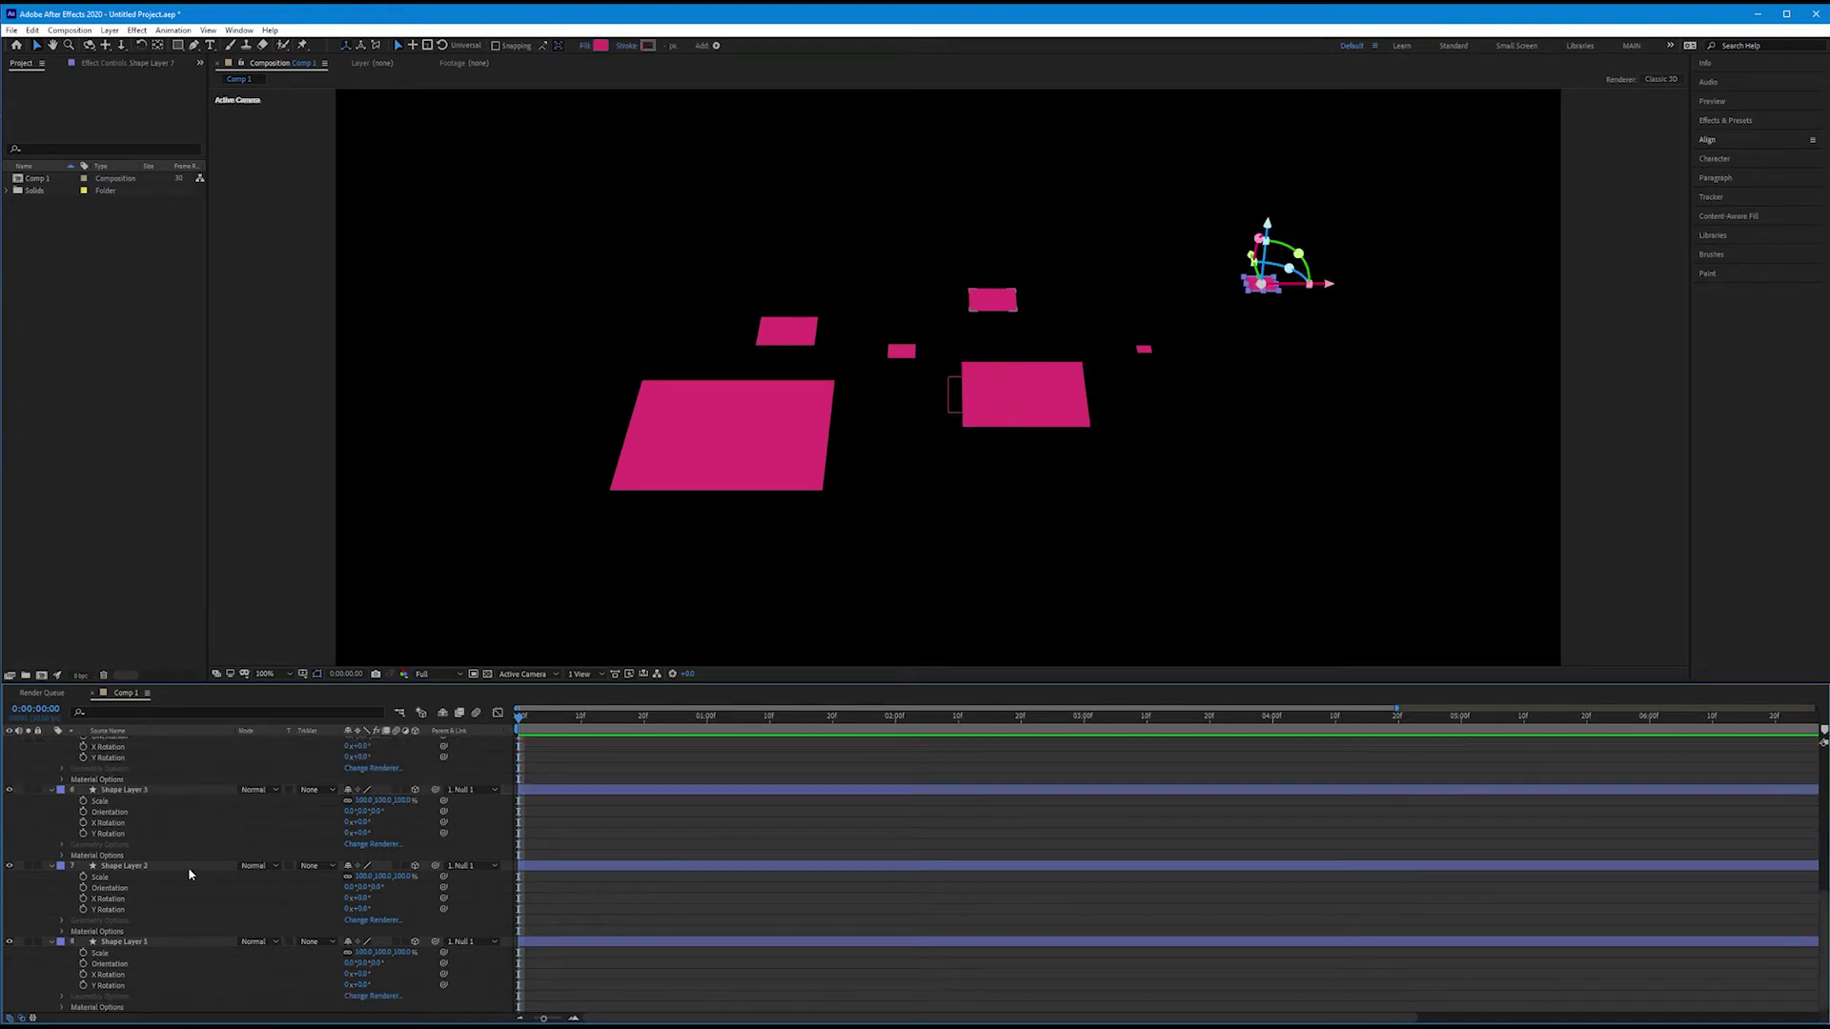
pyautogui.keyDown('shift'); pyautogui.click(174, 945); pyautogui.keyUp('shift')
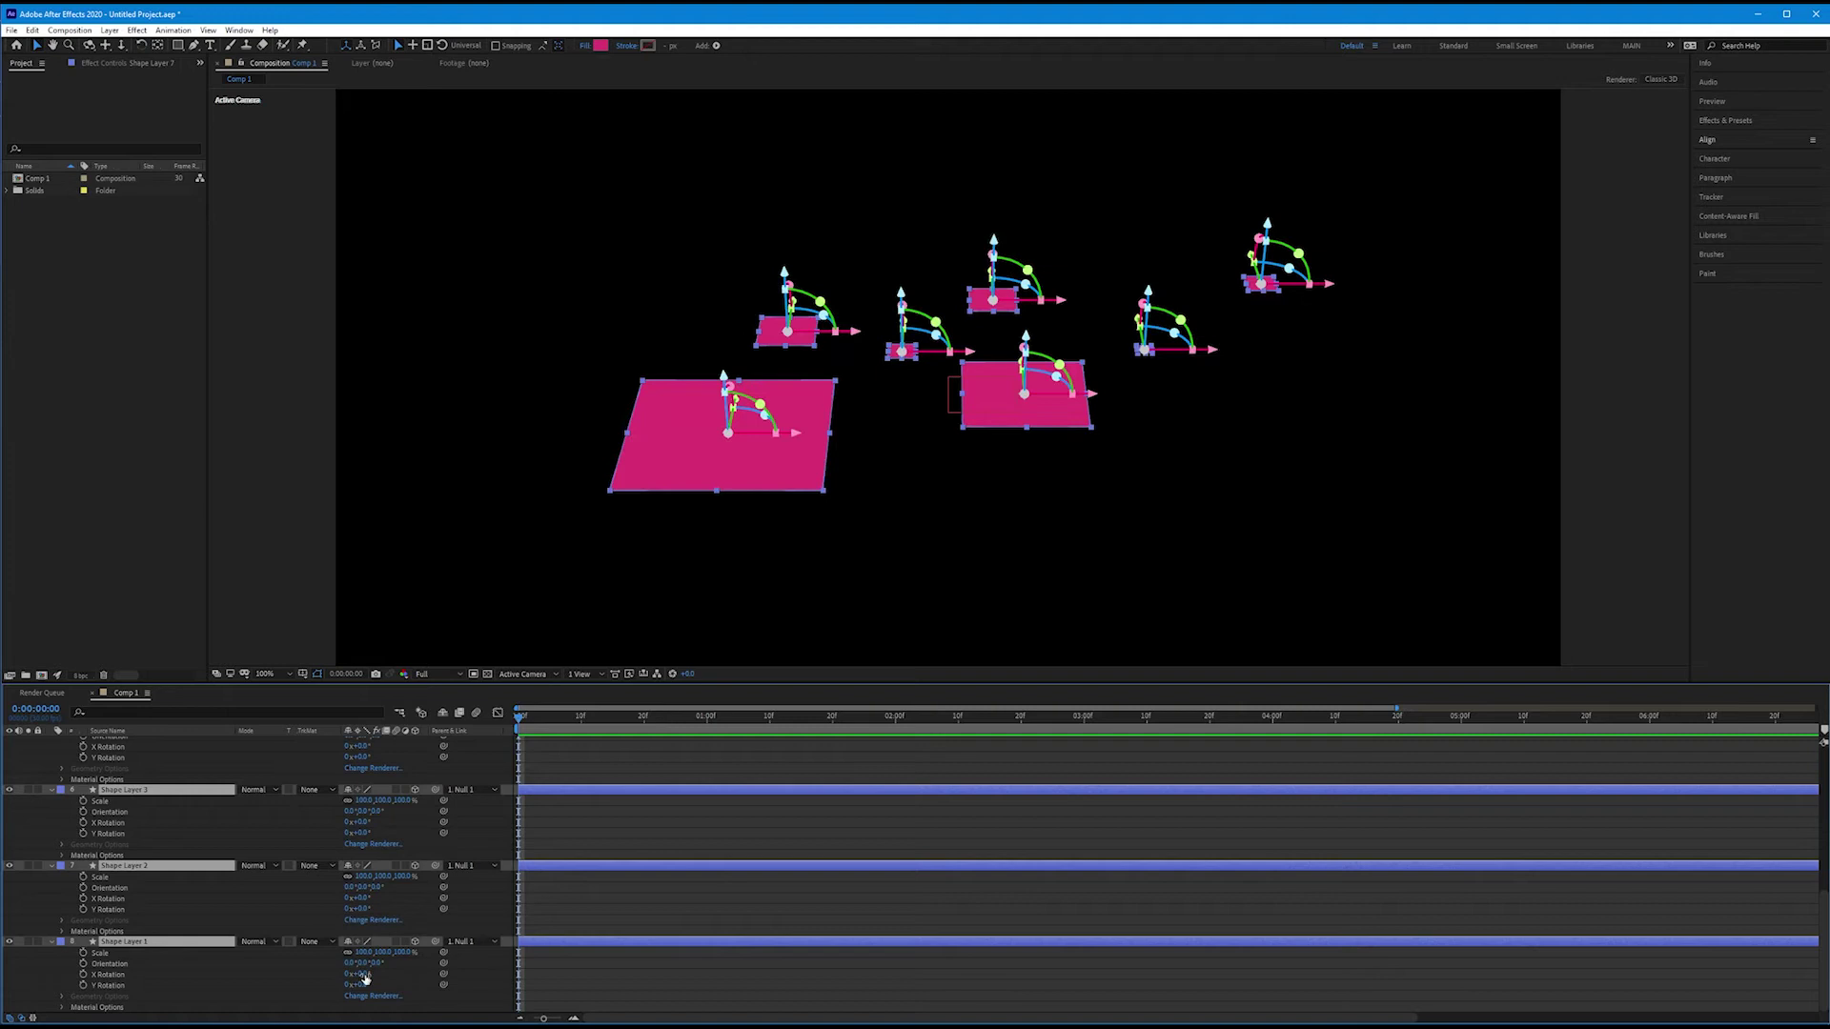
pyautogui.moveTo(357, 974); pyautogui.dragTo(443, 967)
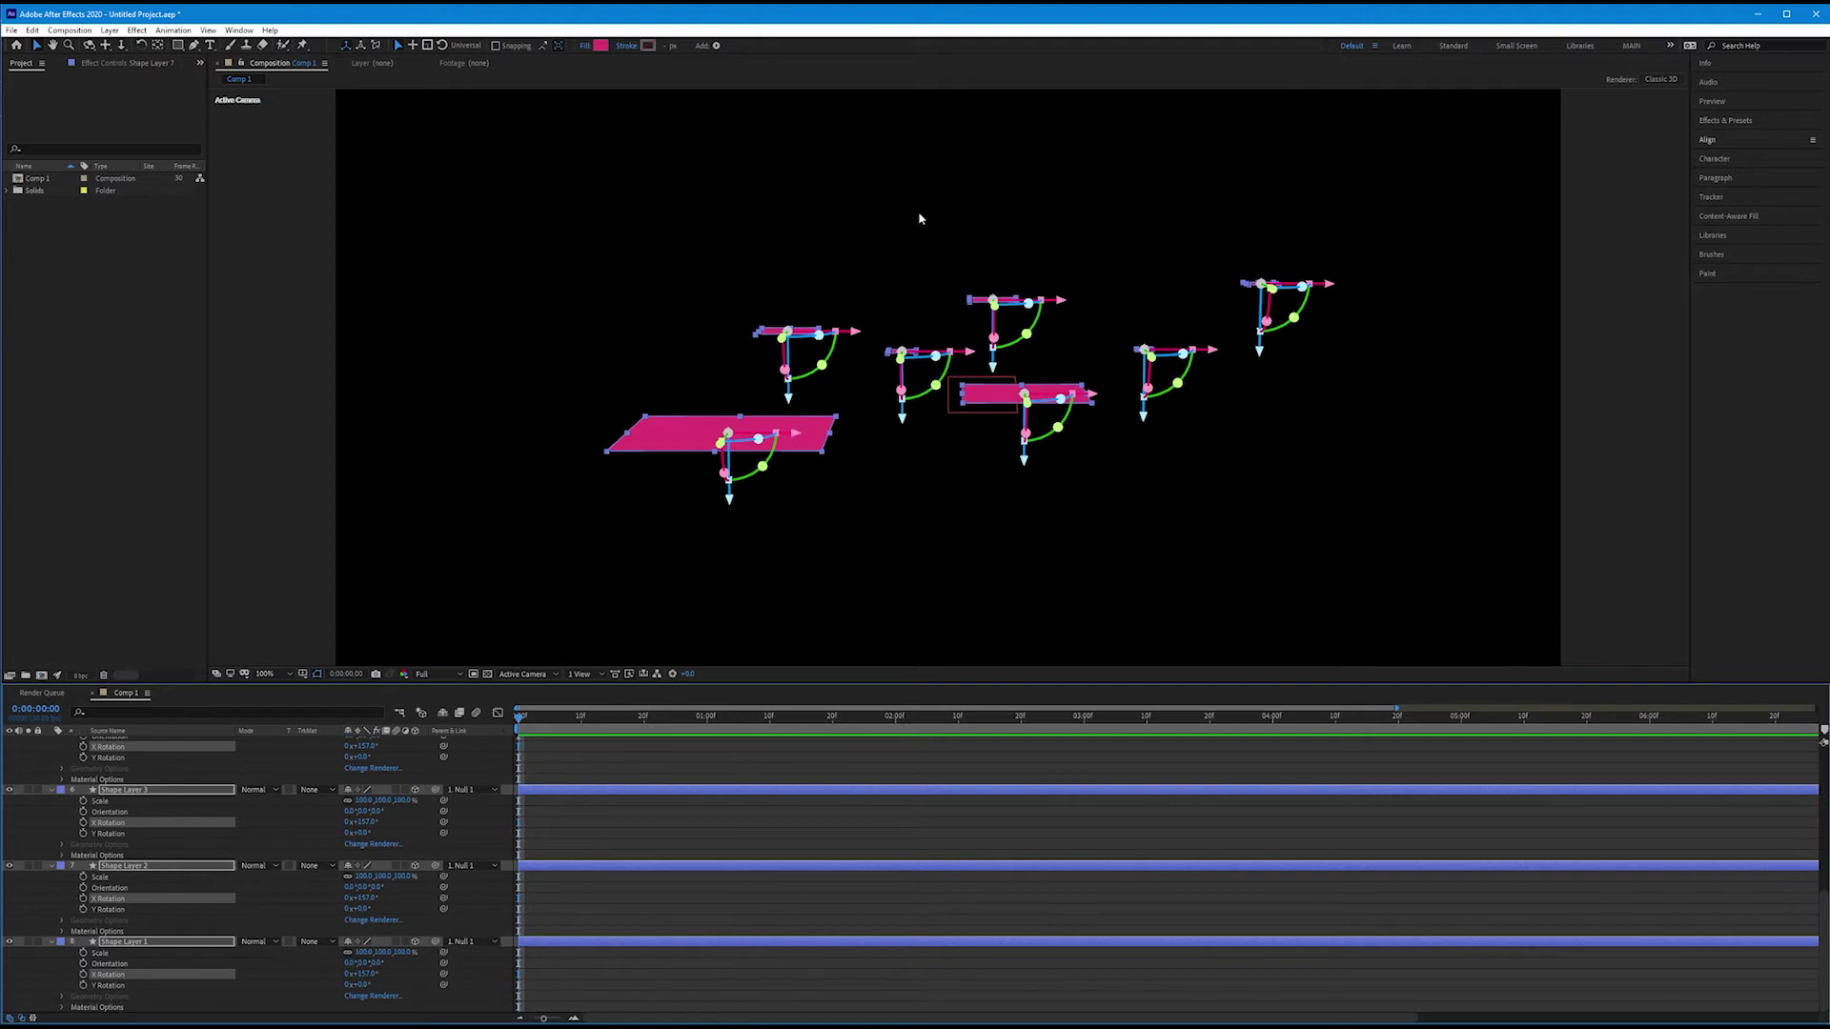
pyautogui.scroll(5, 184, 903)
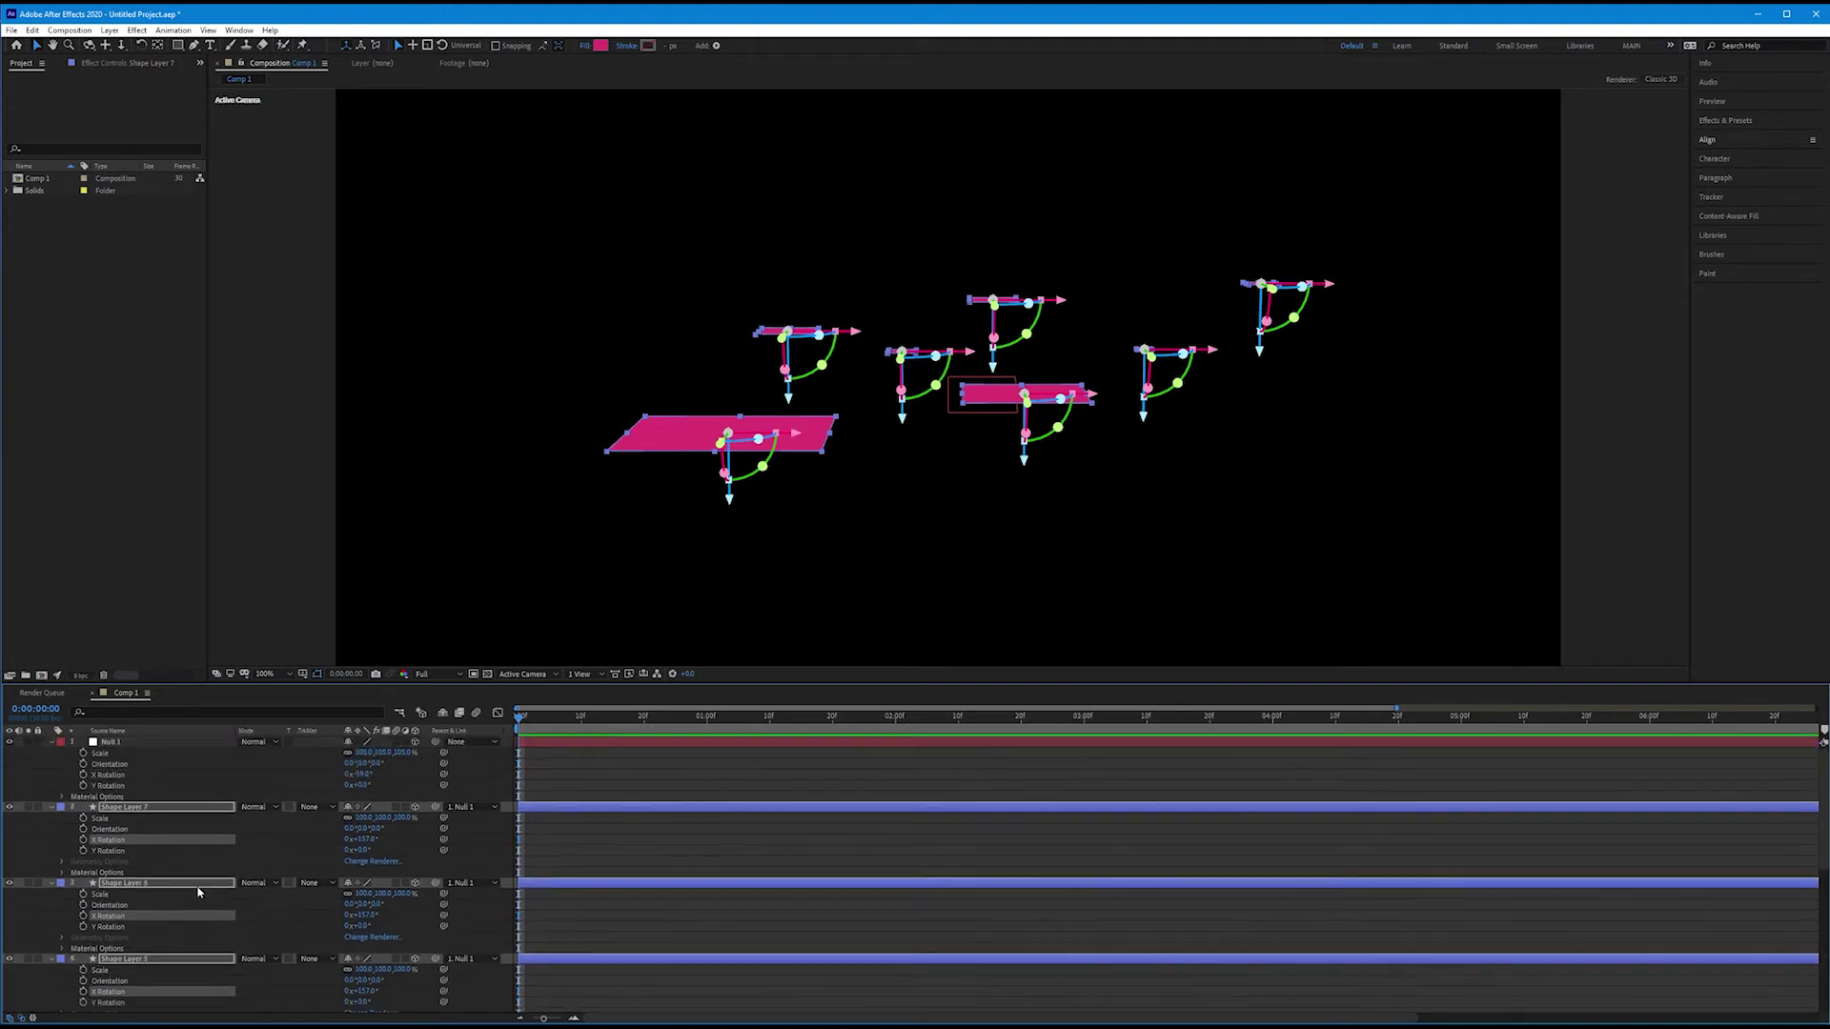
pyautogui.hotkey('ctrl', 'z')
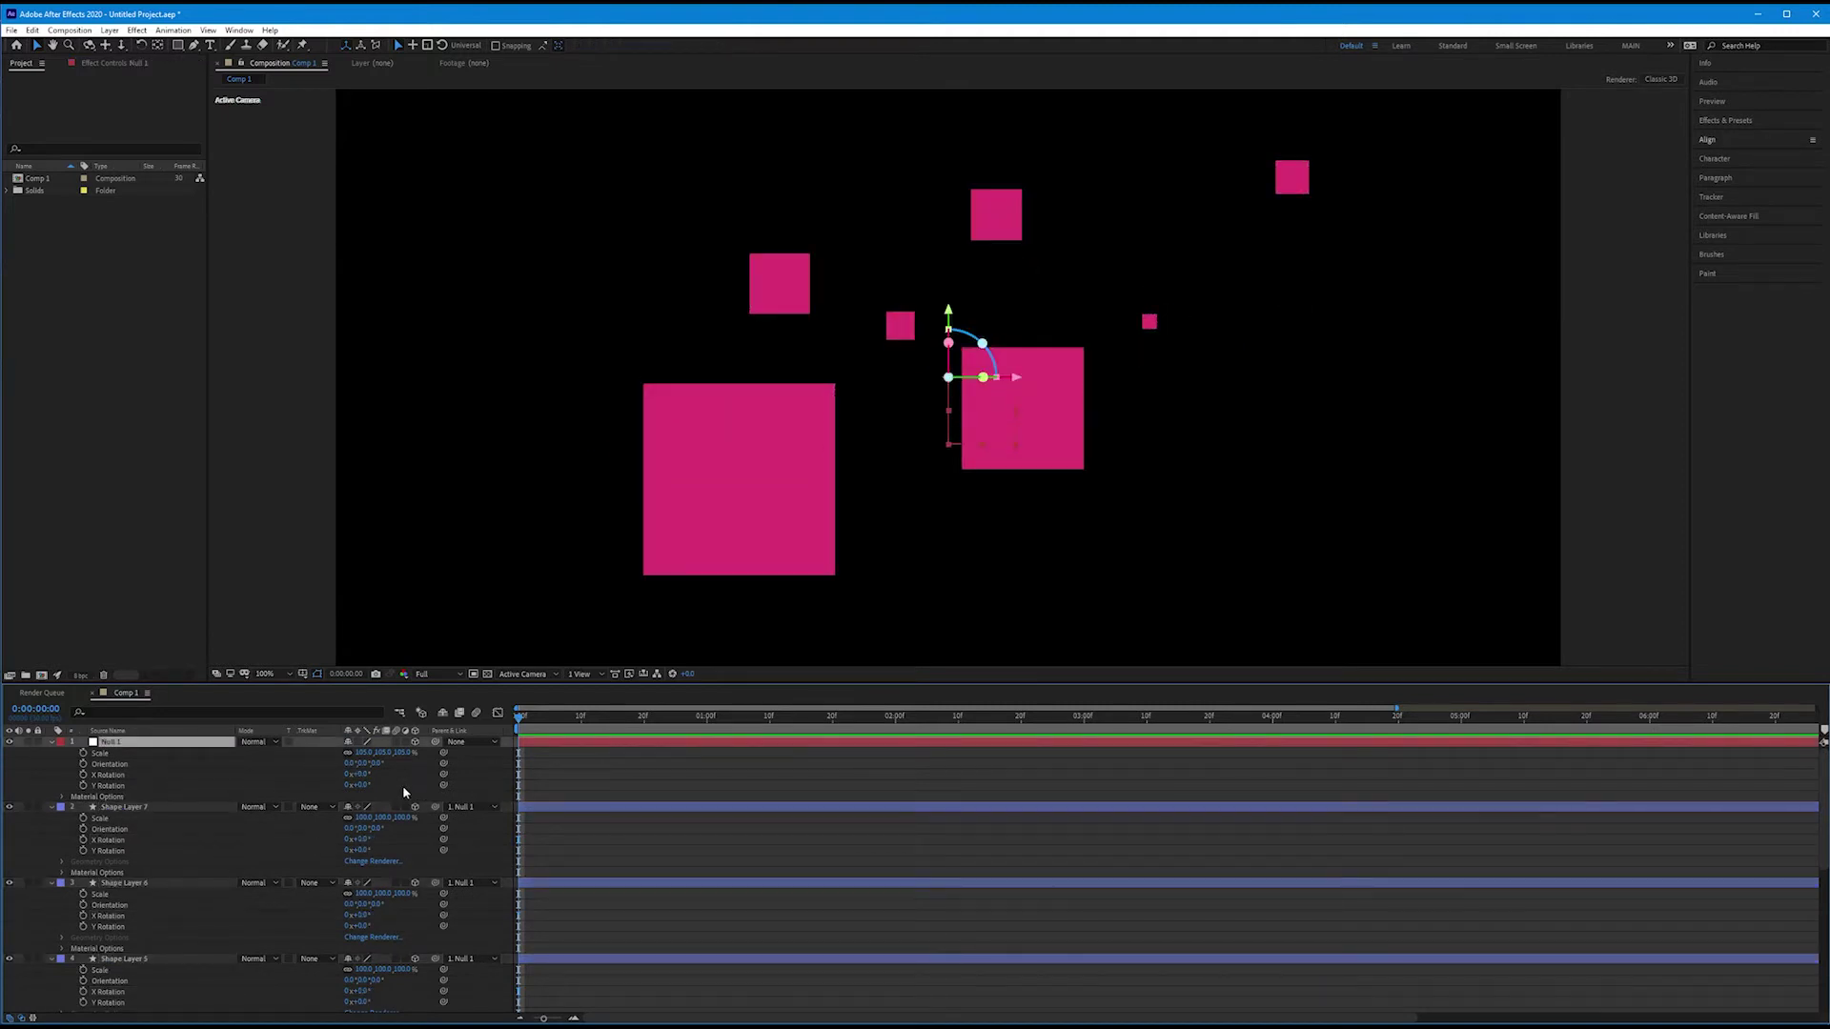
# Keyframe Null 1's X Rotation from 0 at the start to a tilt at 2:00.
pyautogui.click(104, 775)
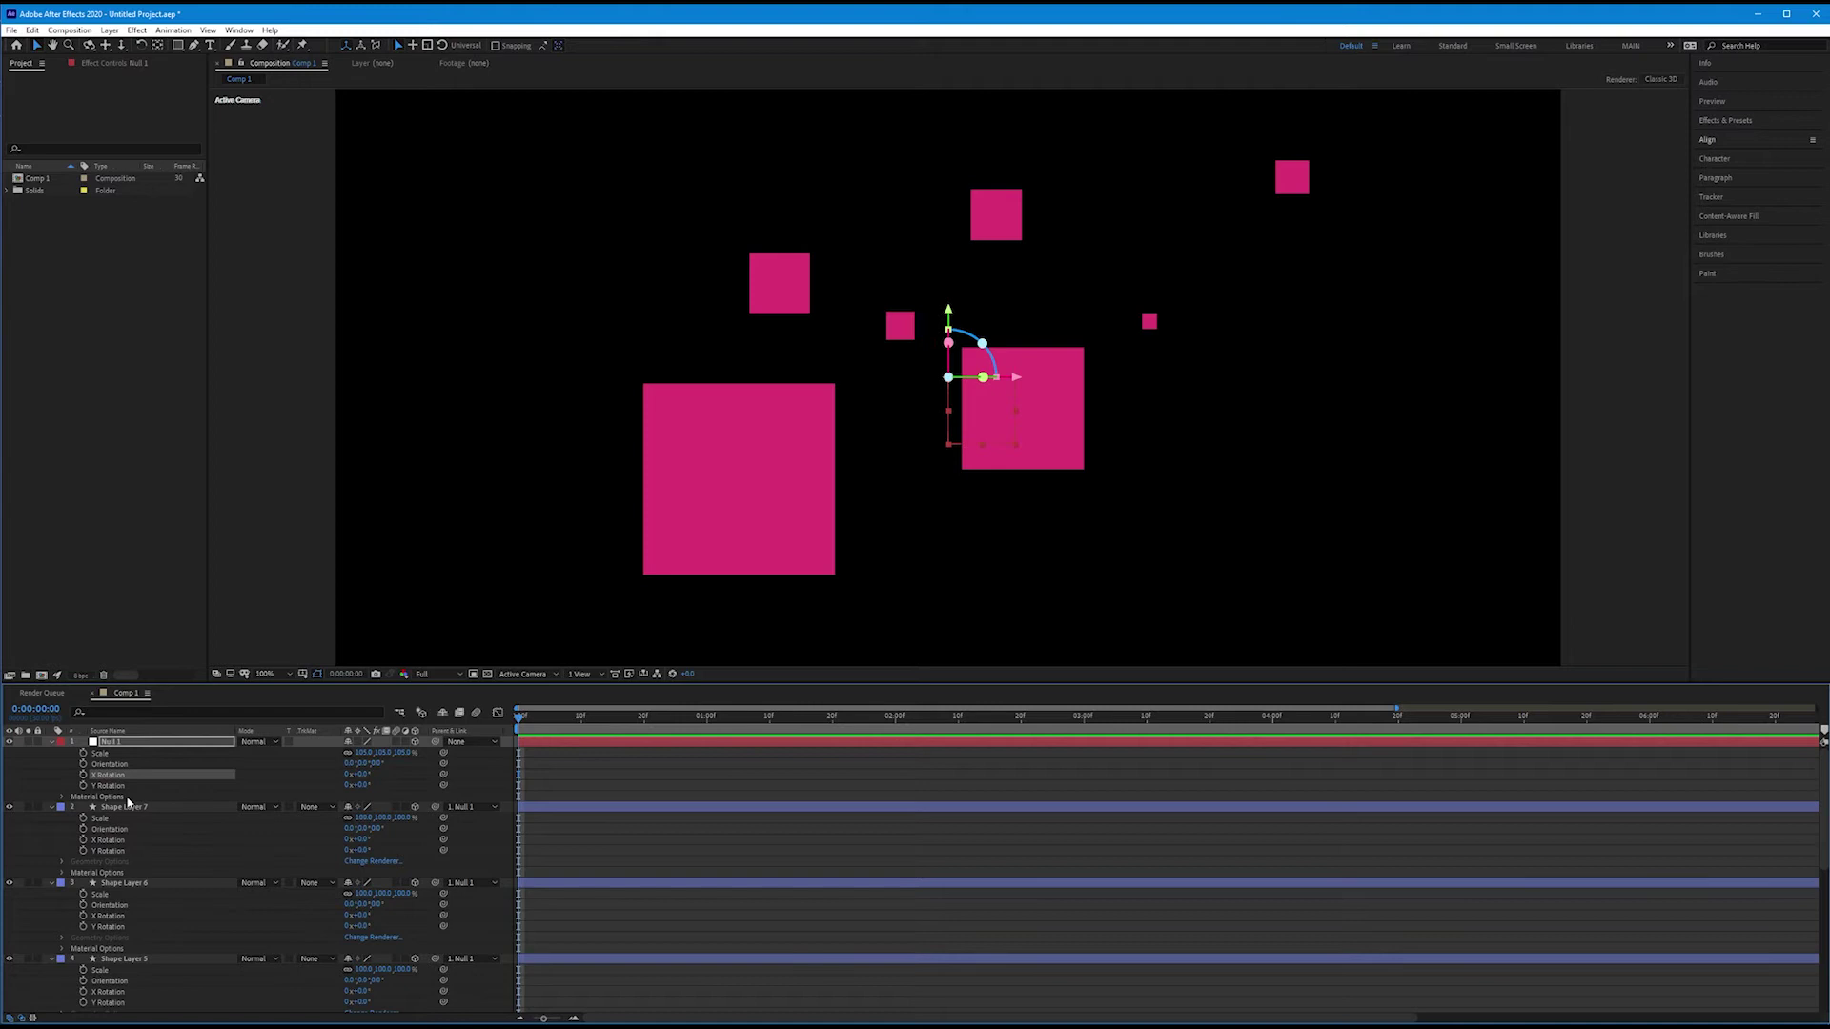
pyautogui.click(83, 775)
pyautogui.click(898, 720)
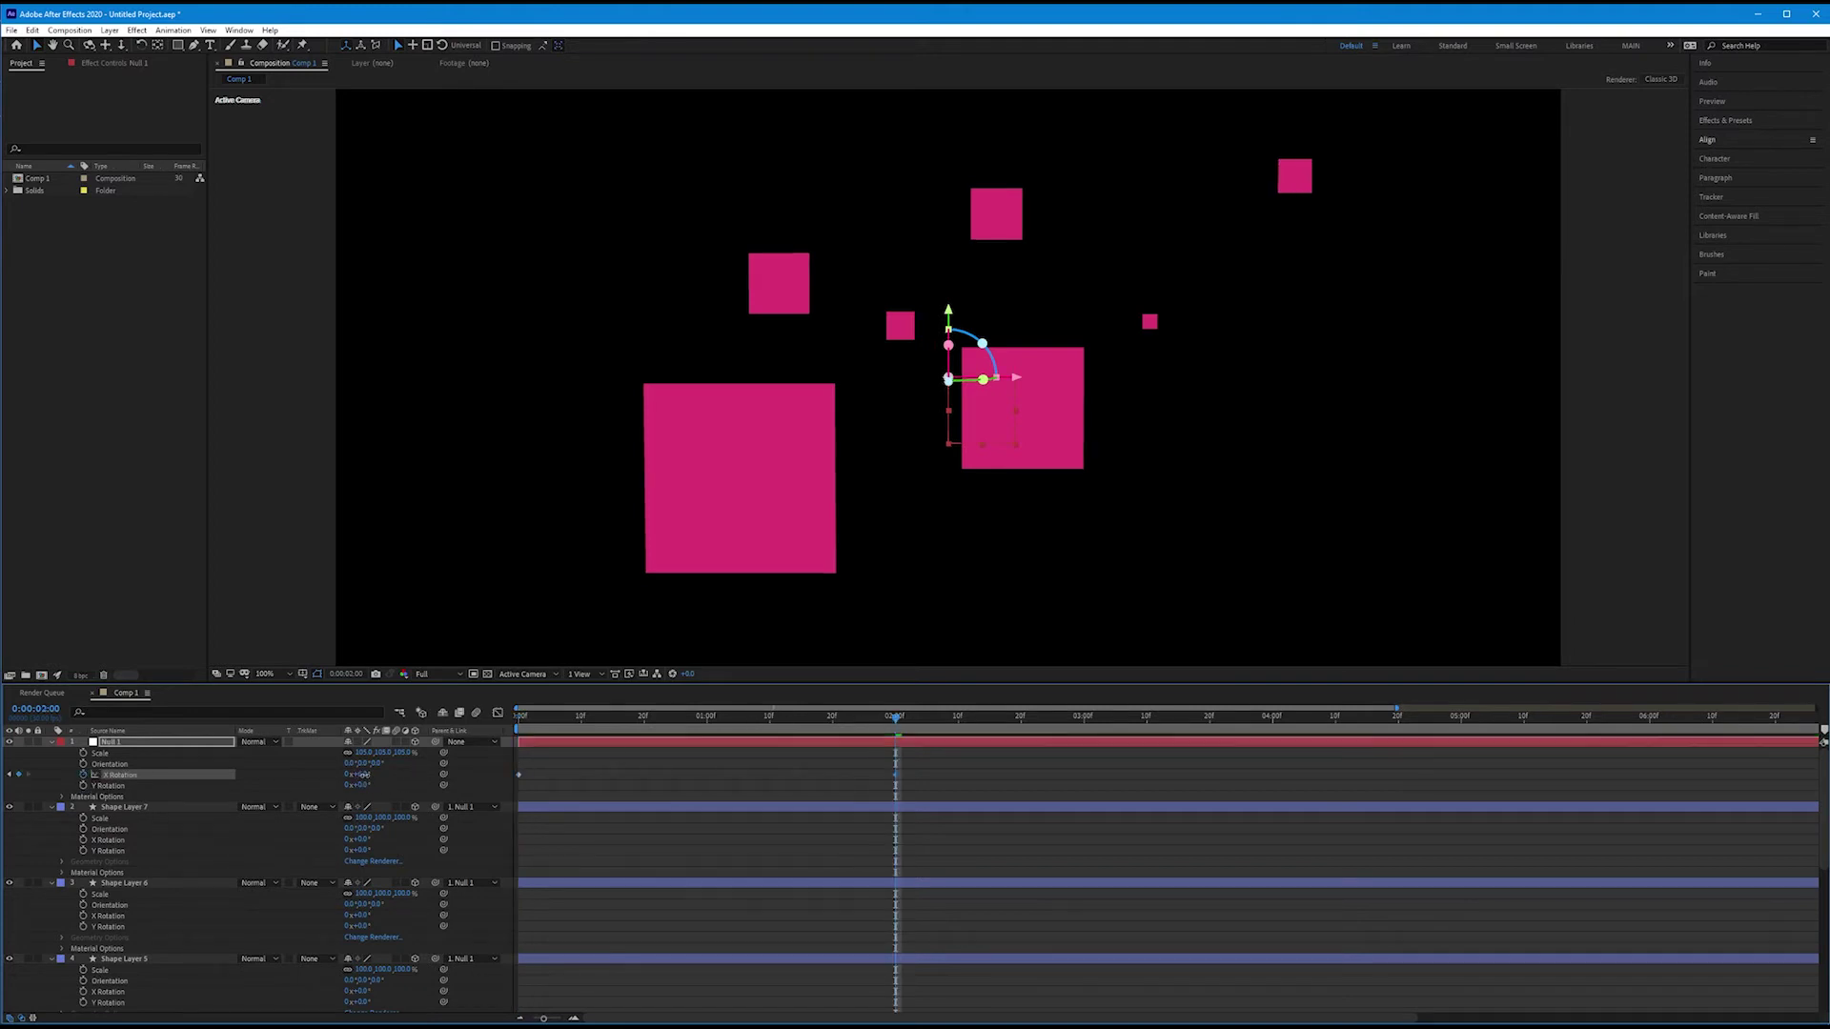
pyautogui.moveTo(358, 775); pyautogui.dragTo(462, 770)
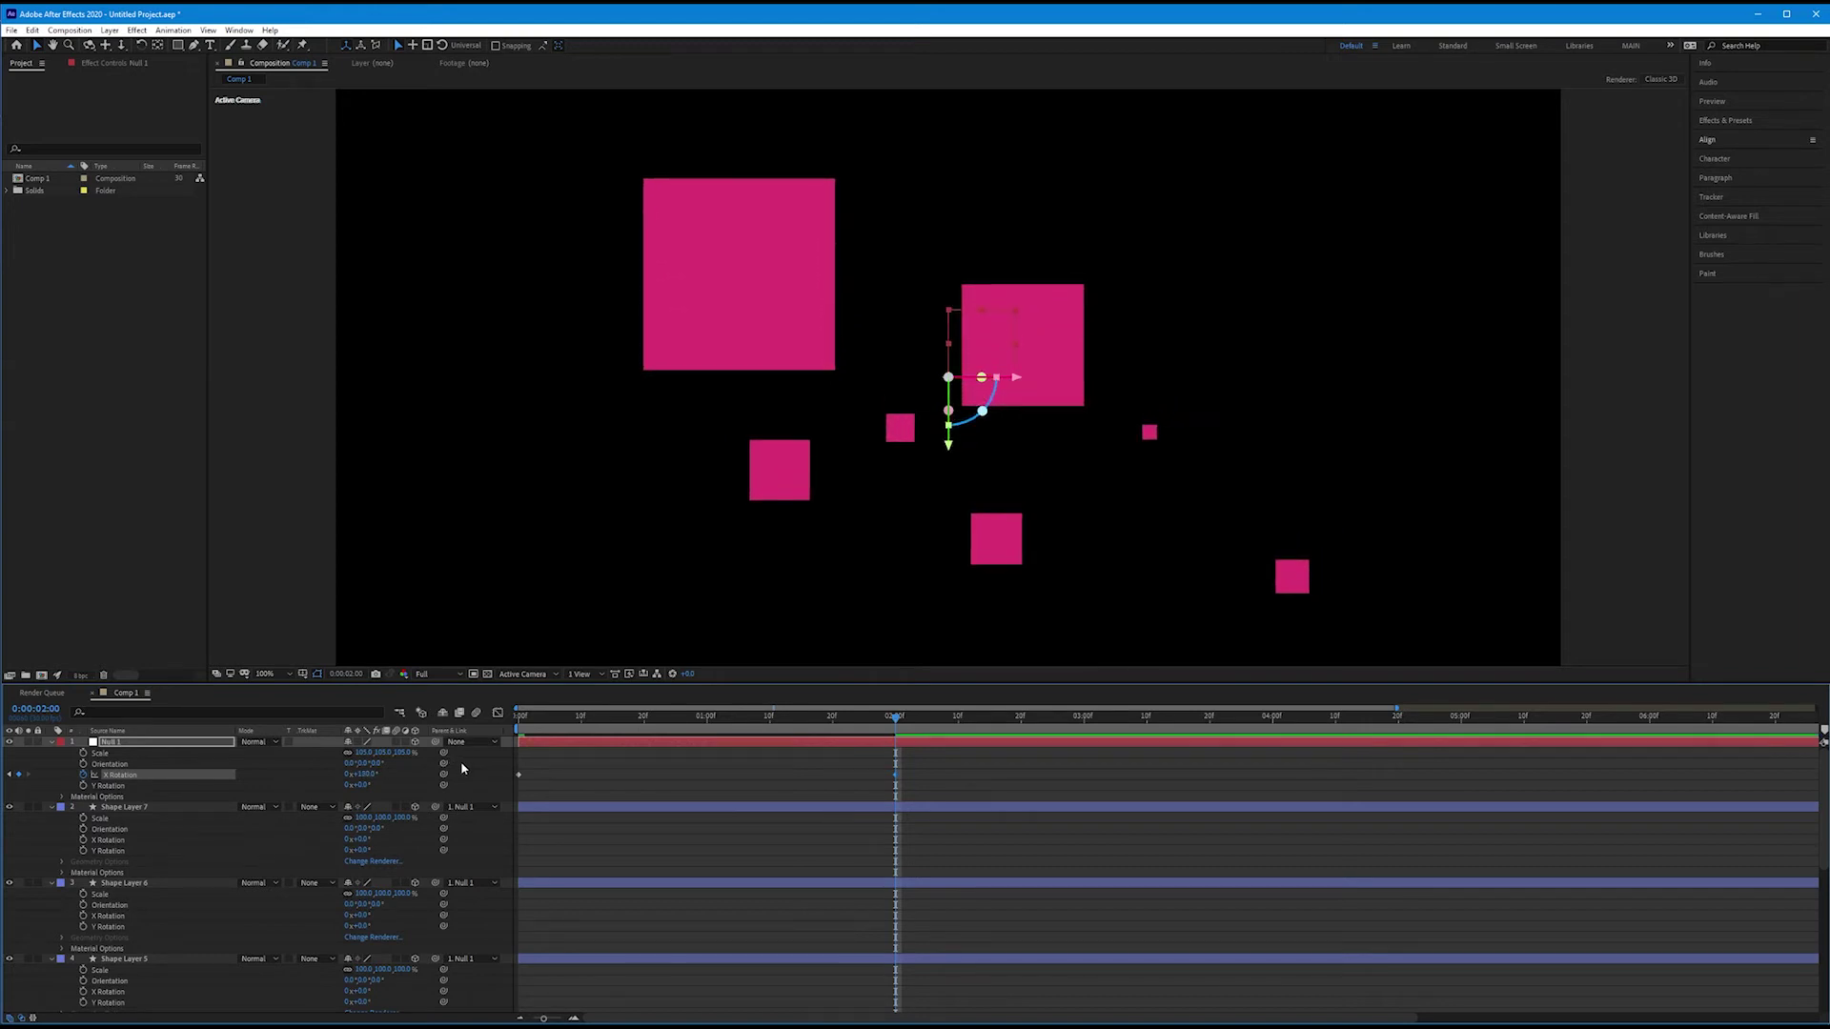
pyautogui.moveTo(887, 722); pyautogui.dragTo(508, 736)
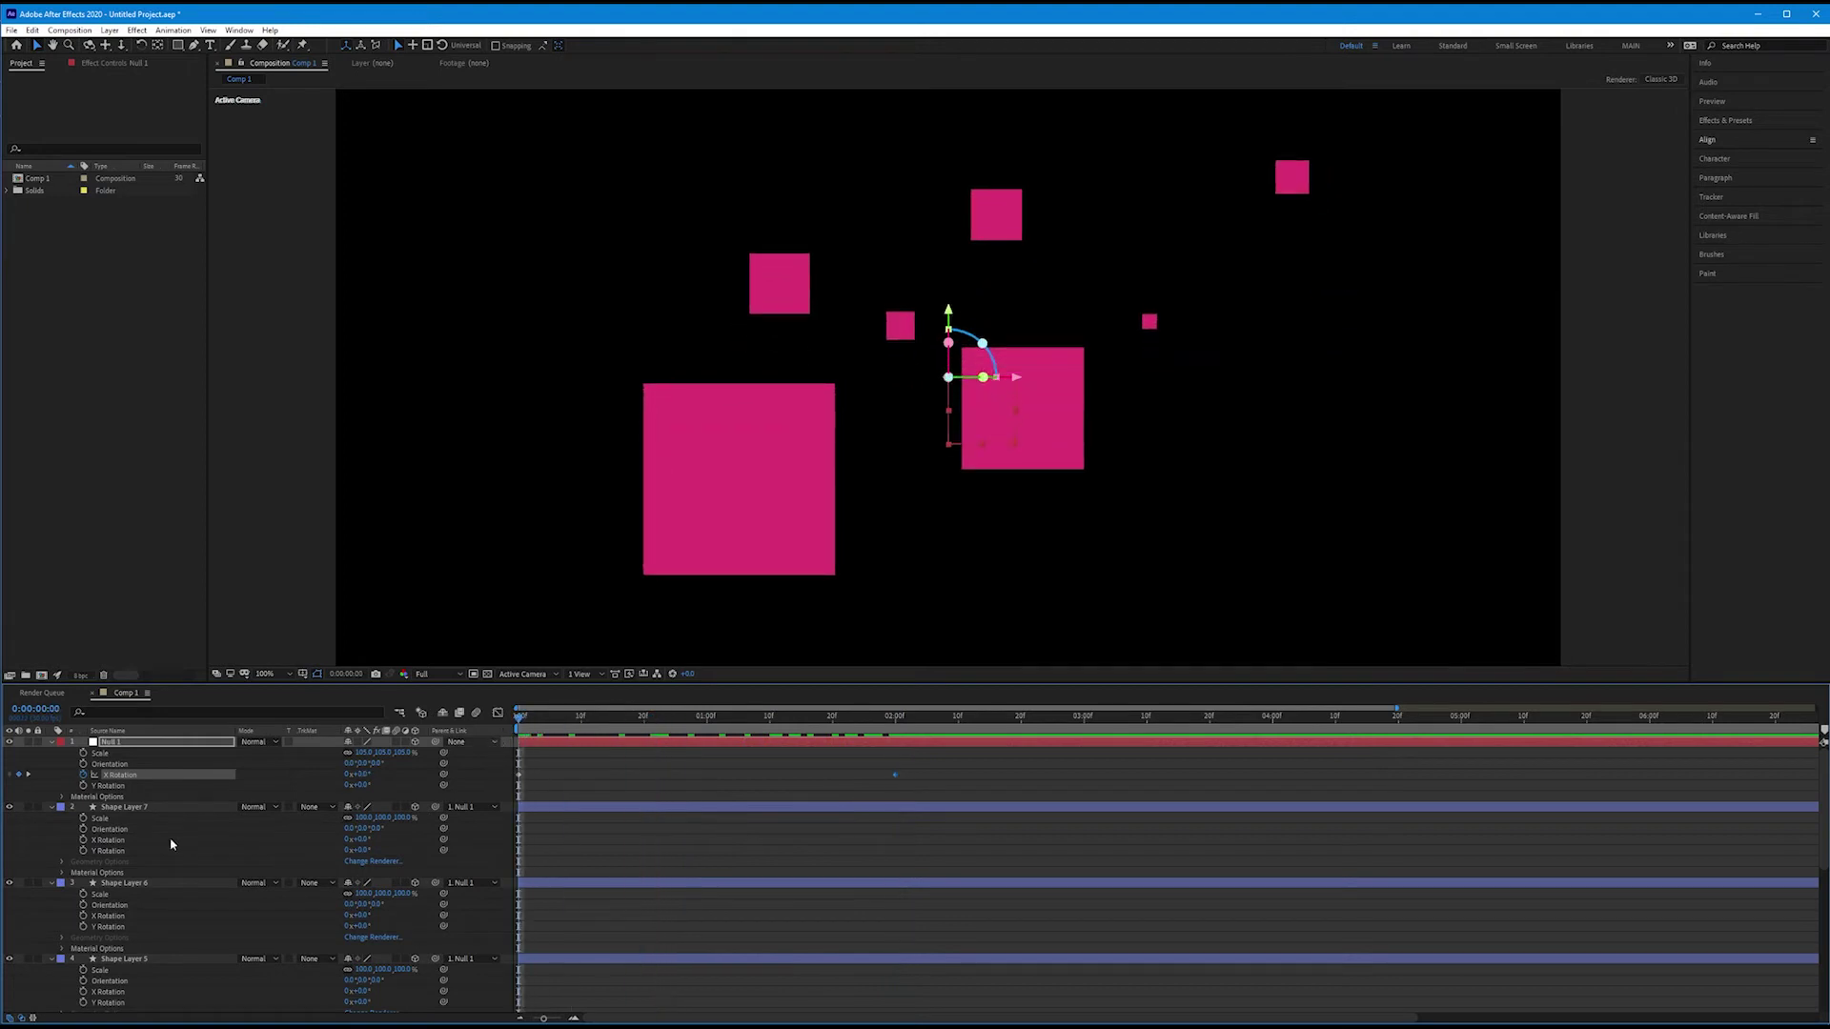
# Keyframe every square's Scale from 0% at the start to 100% at about 1:07.
pyautogui.click(143, 808)
pyautogui.scroll(-5, 144, 865)
pyautogui.scroll(-5, 145, 864)
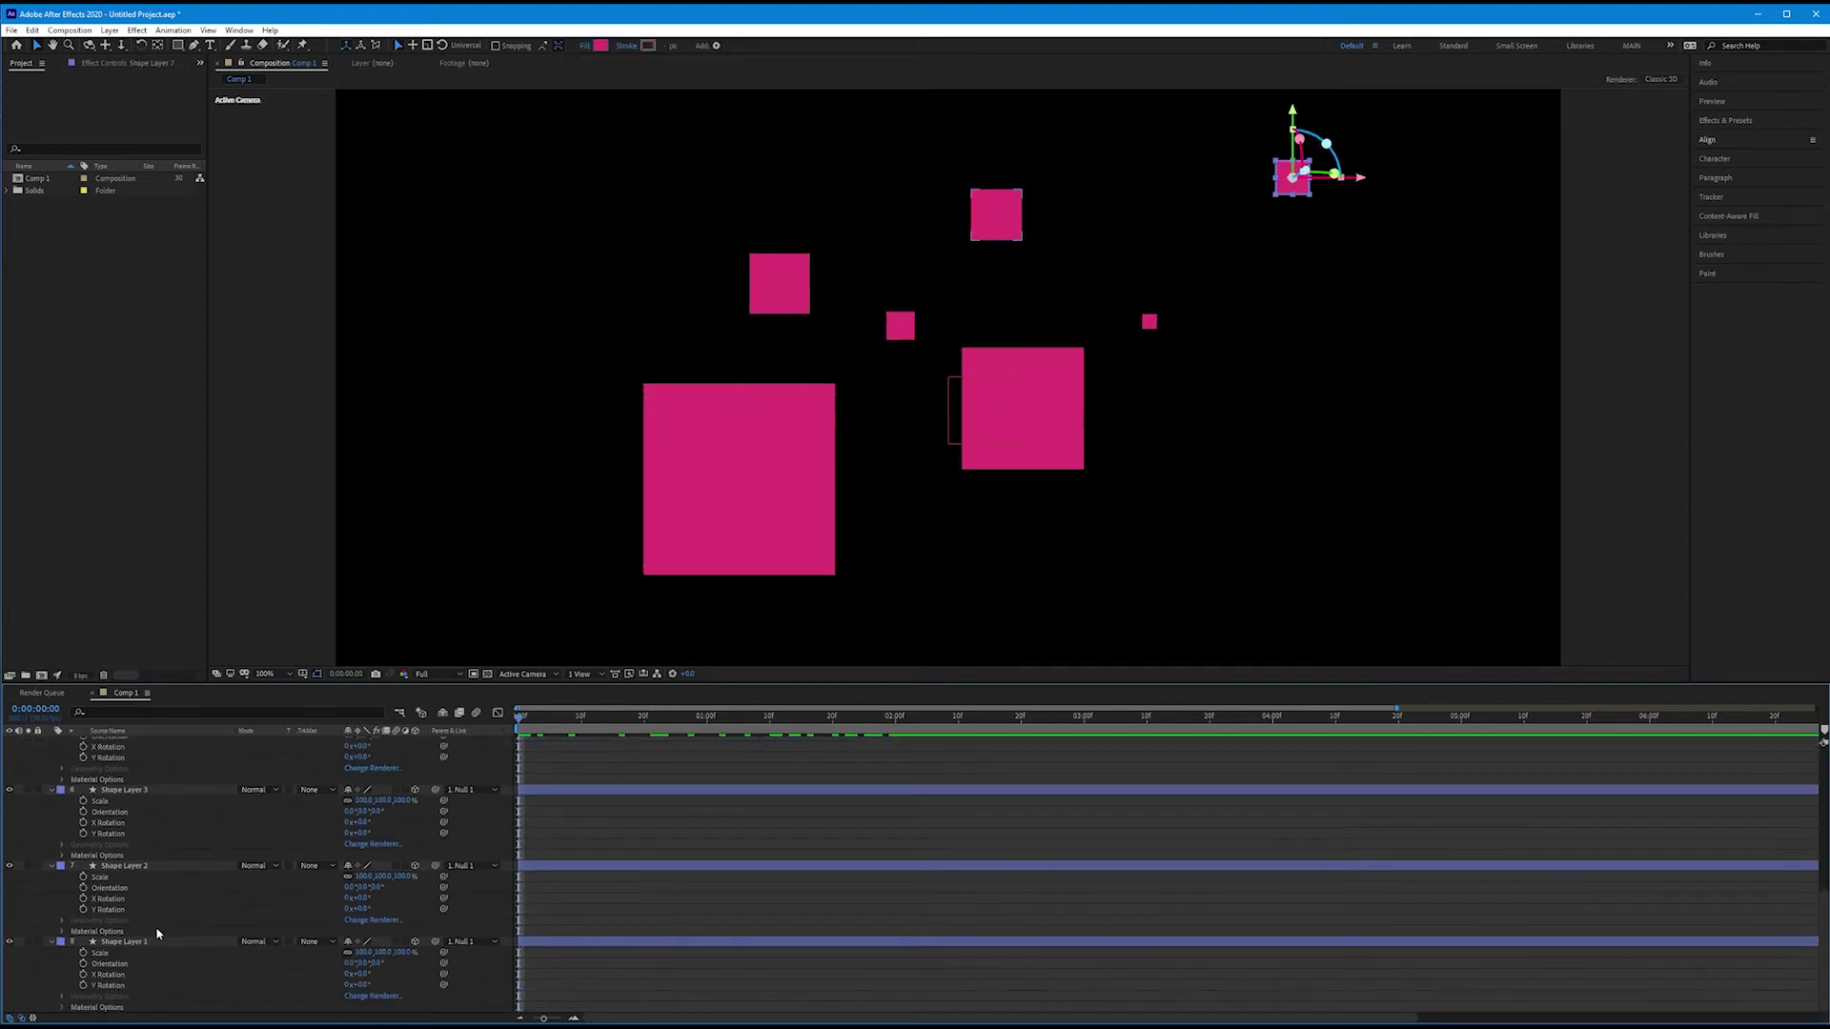
pyautogui.keyDown('shift'); pyautogui.click(157, 944); pyautogui.keyUp('shift')
pyautogui.press('r')
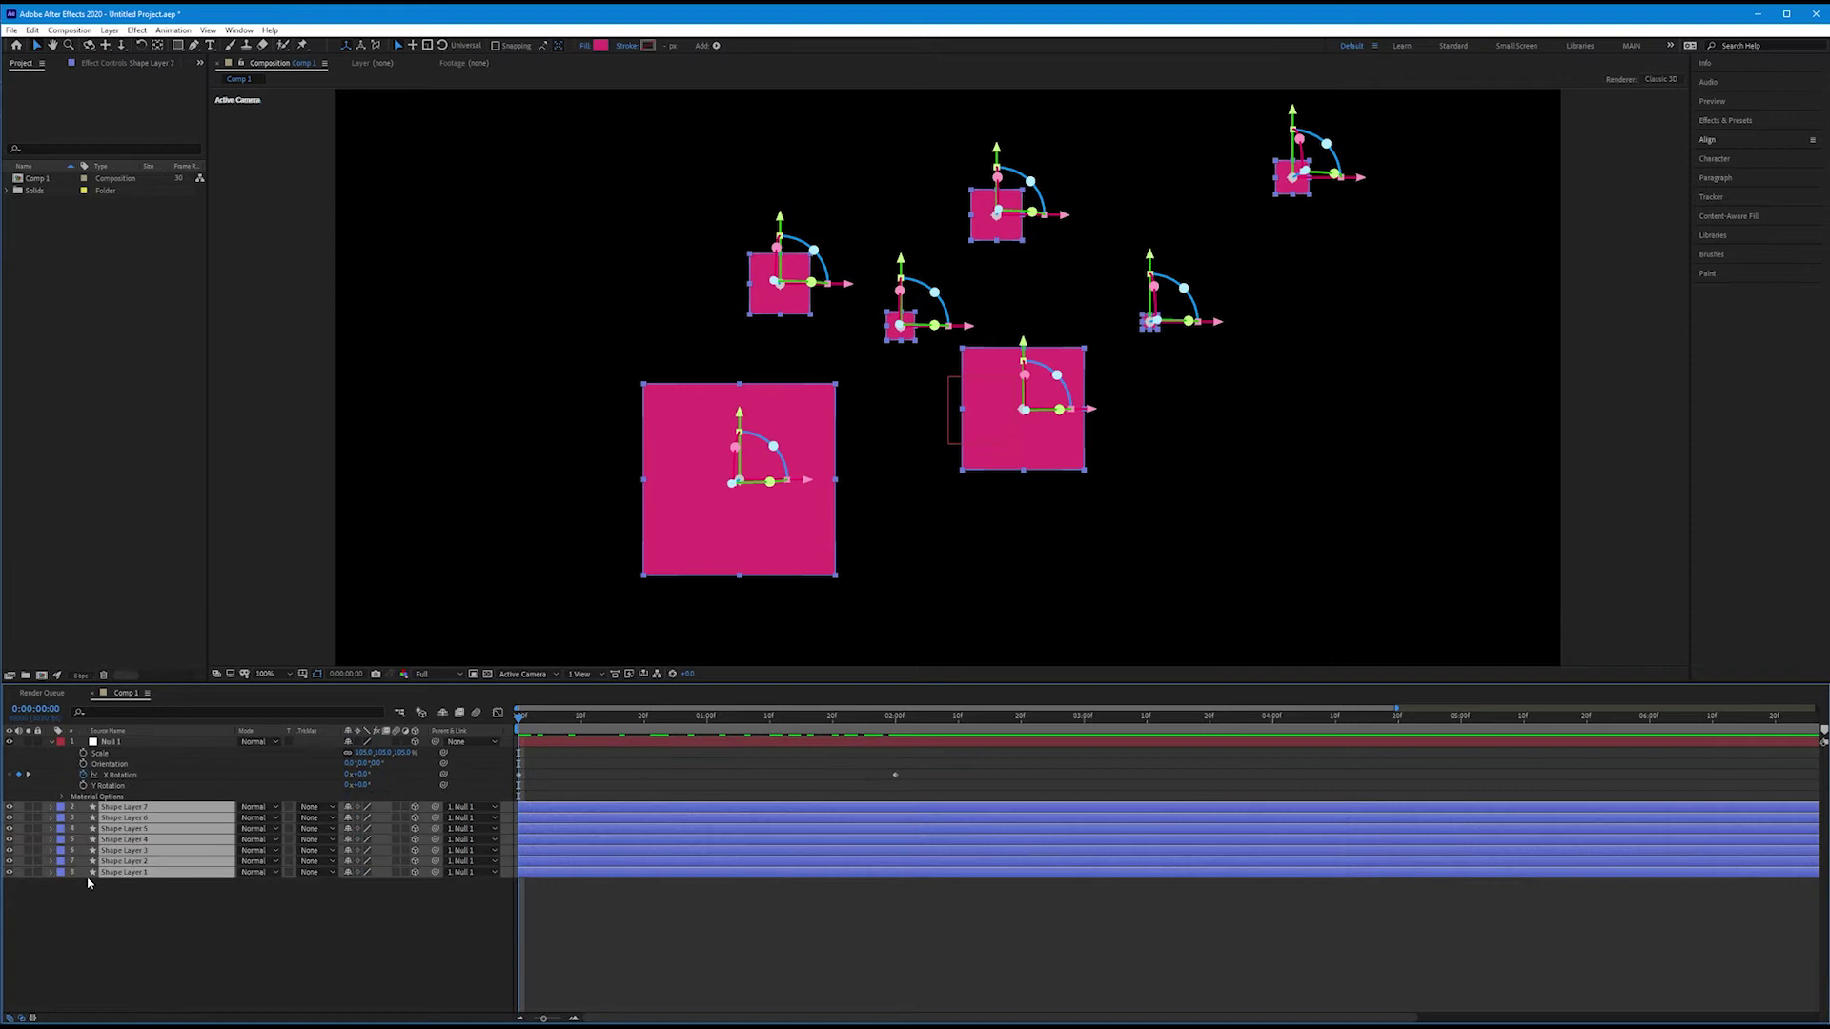
pyautogui.press('s')
pyautogui.click(85, 844)
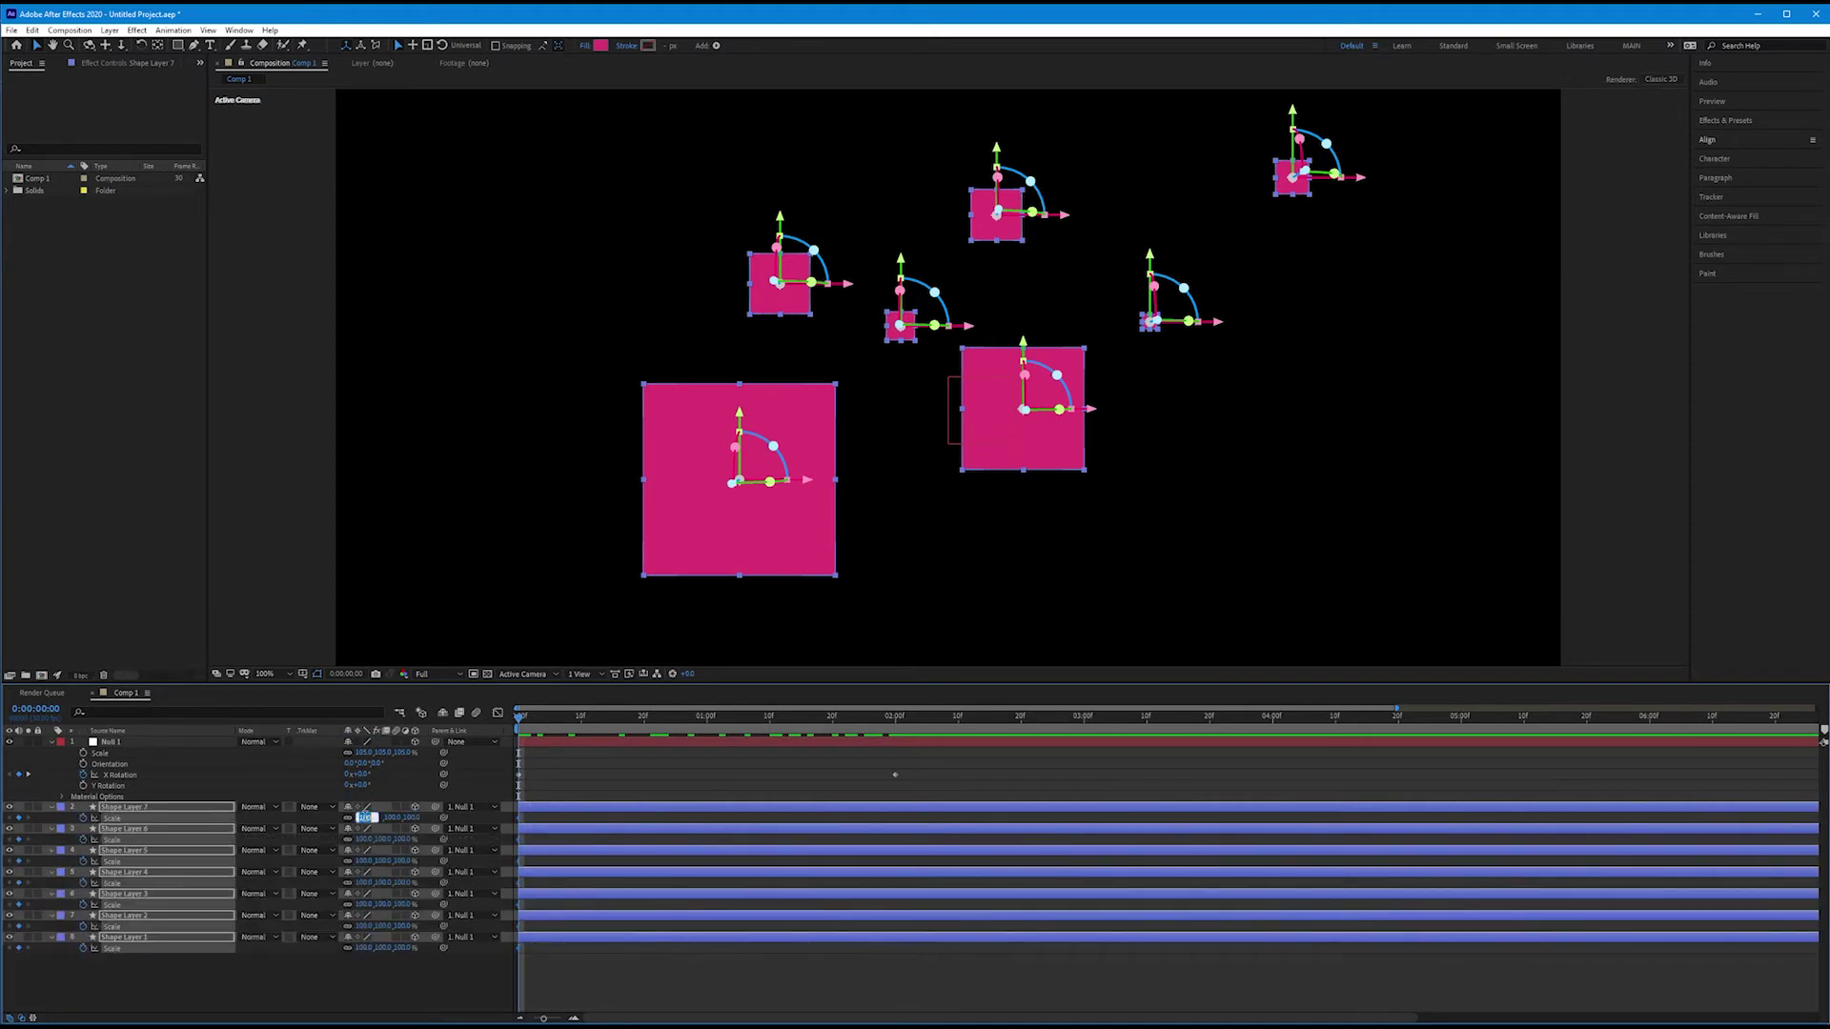
pyautogui.click(618, 745)
pyautogui.click(751, 715)
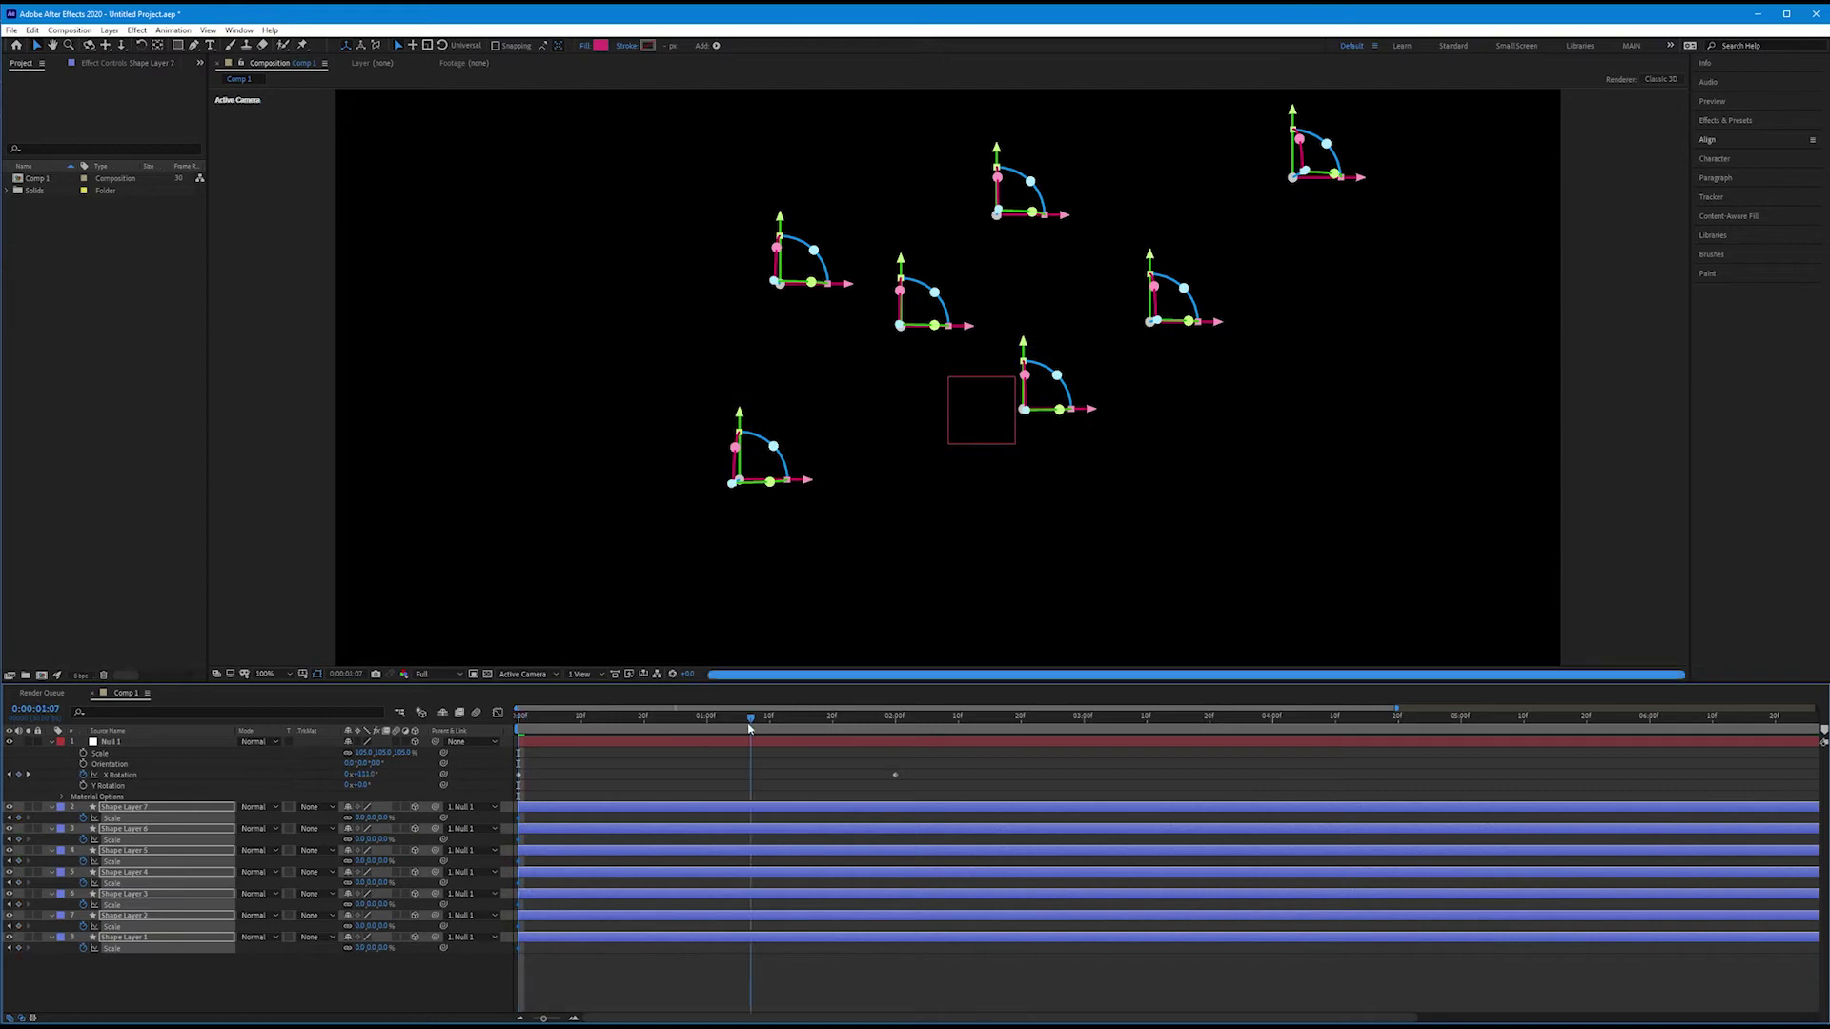
pyautogui.click(362, 818)
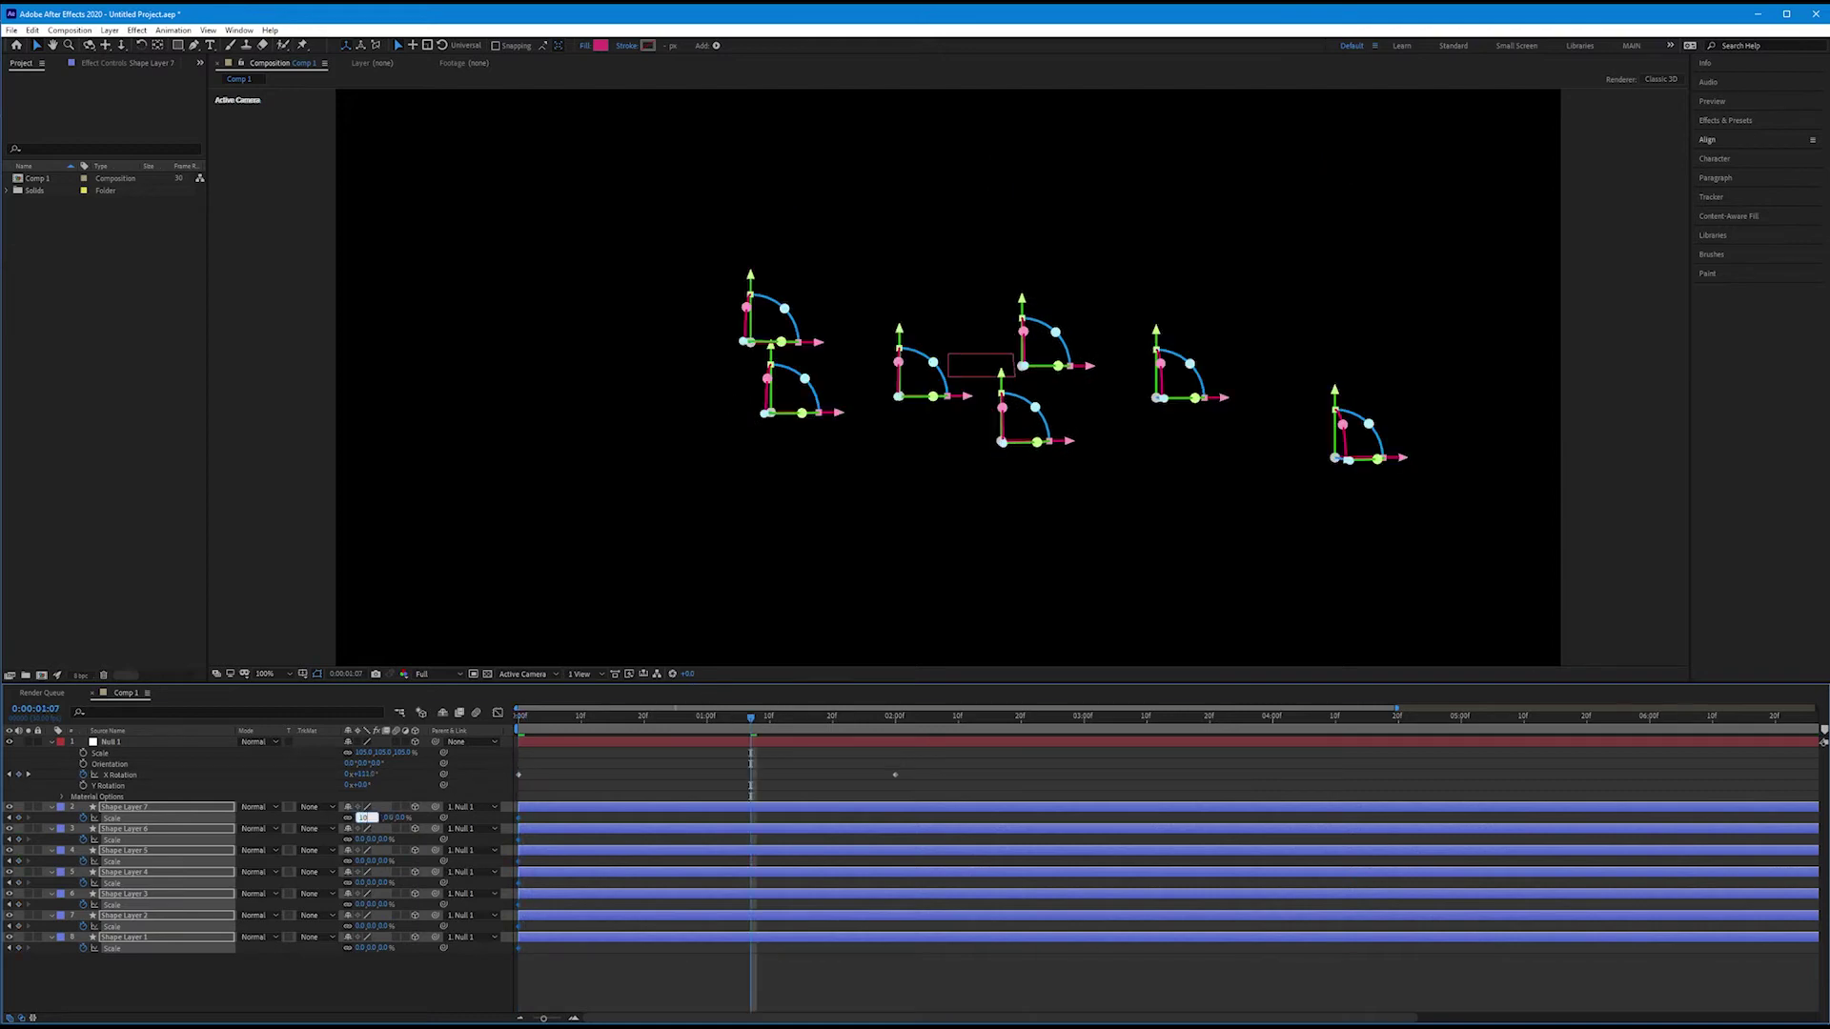
pyautogui.write('100')
pyautogui.press('Return')
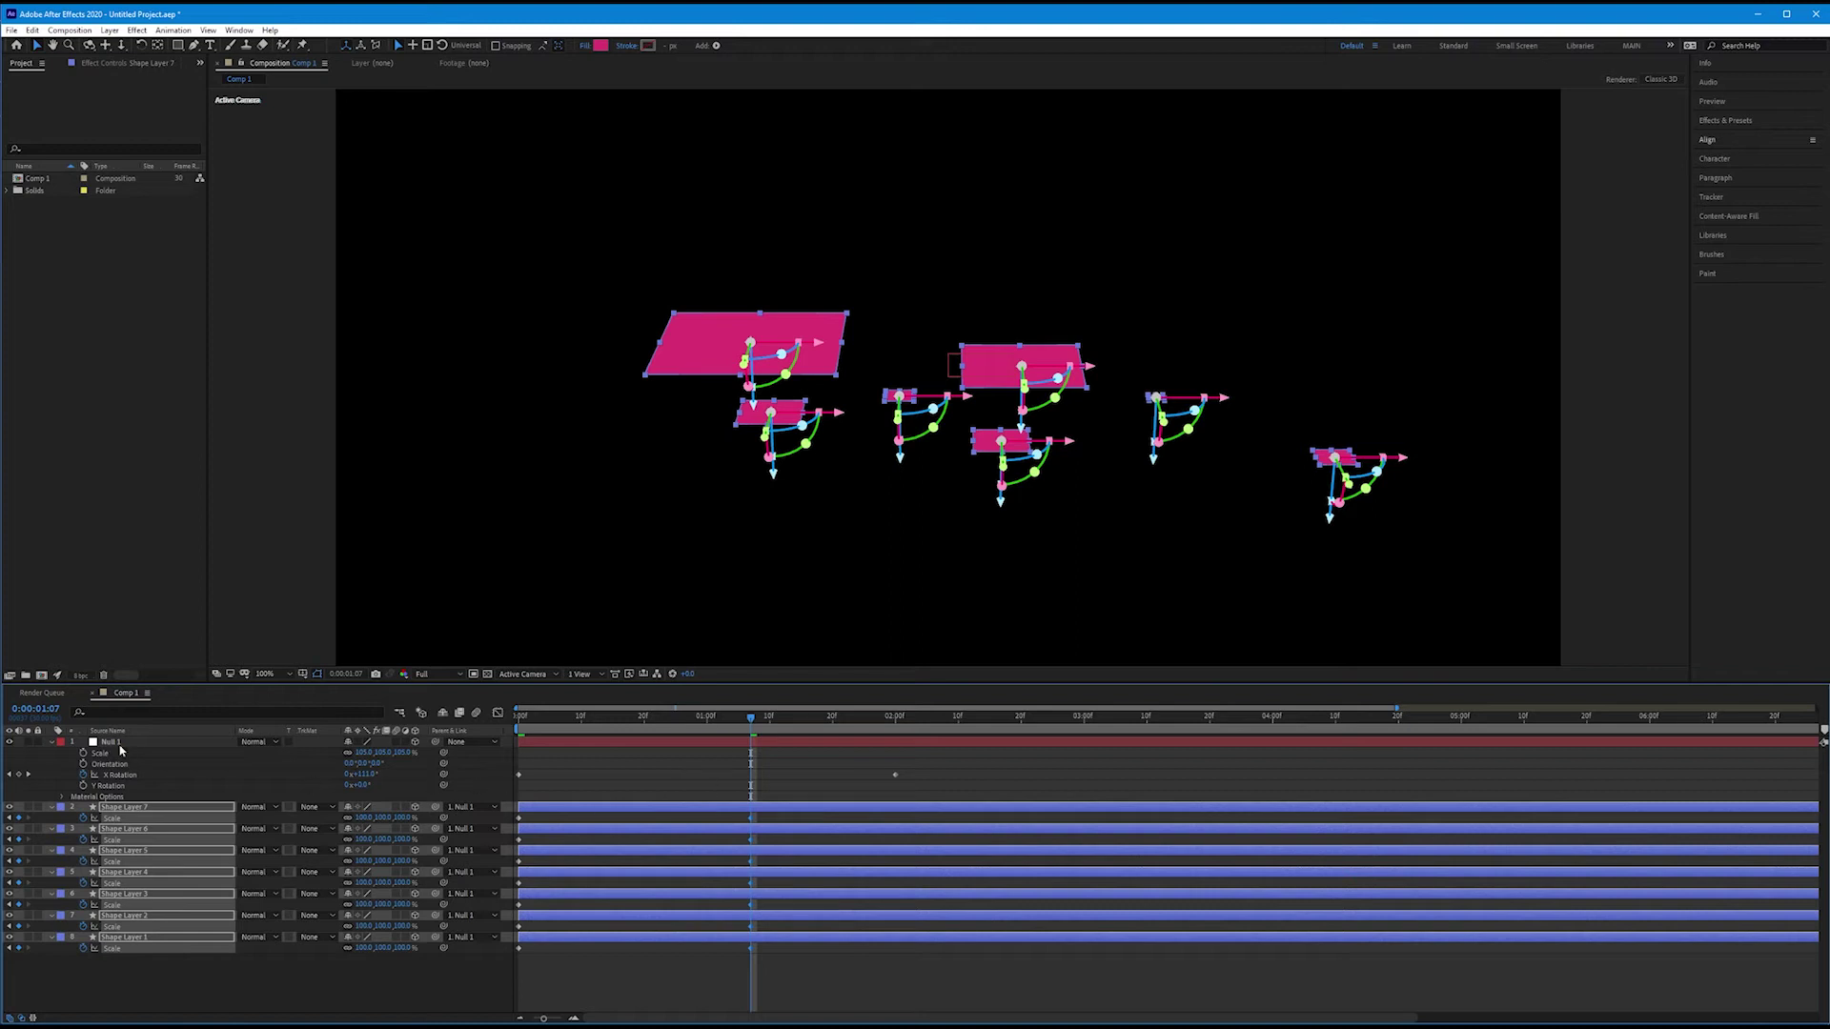
pyautogui.click(120, 745)
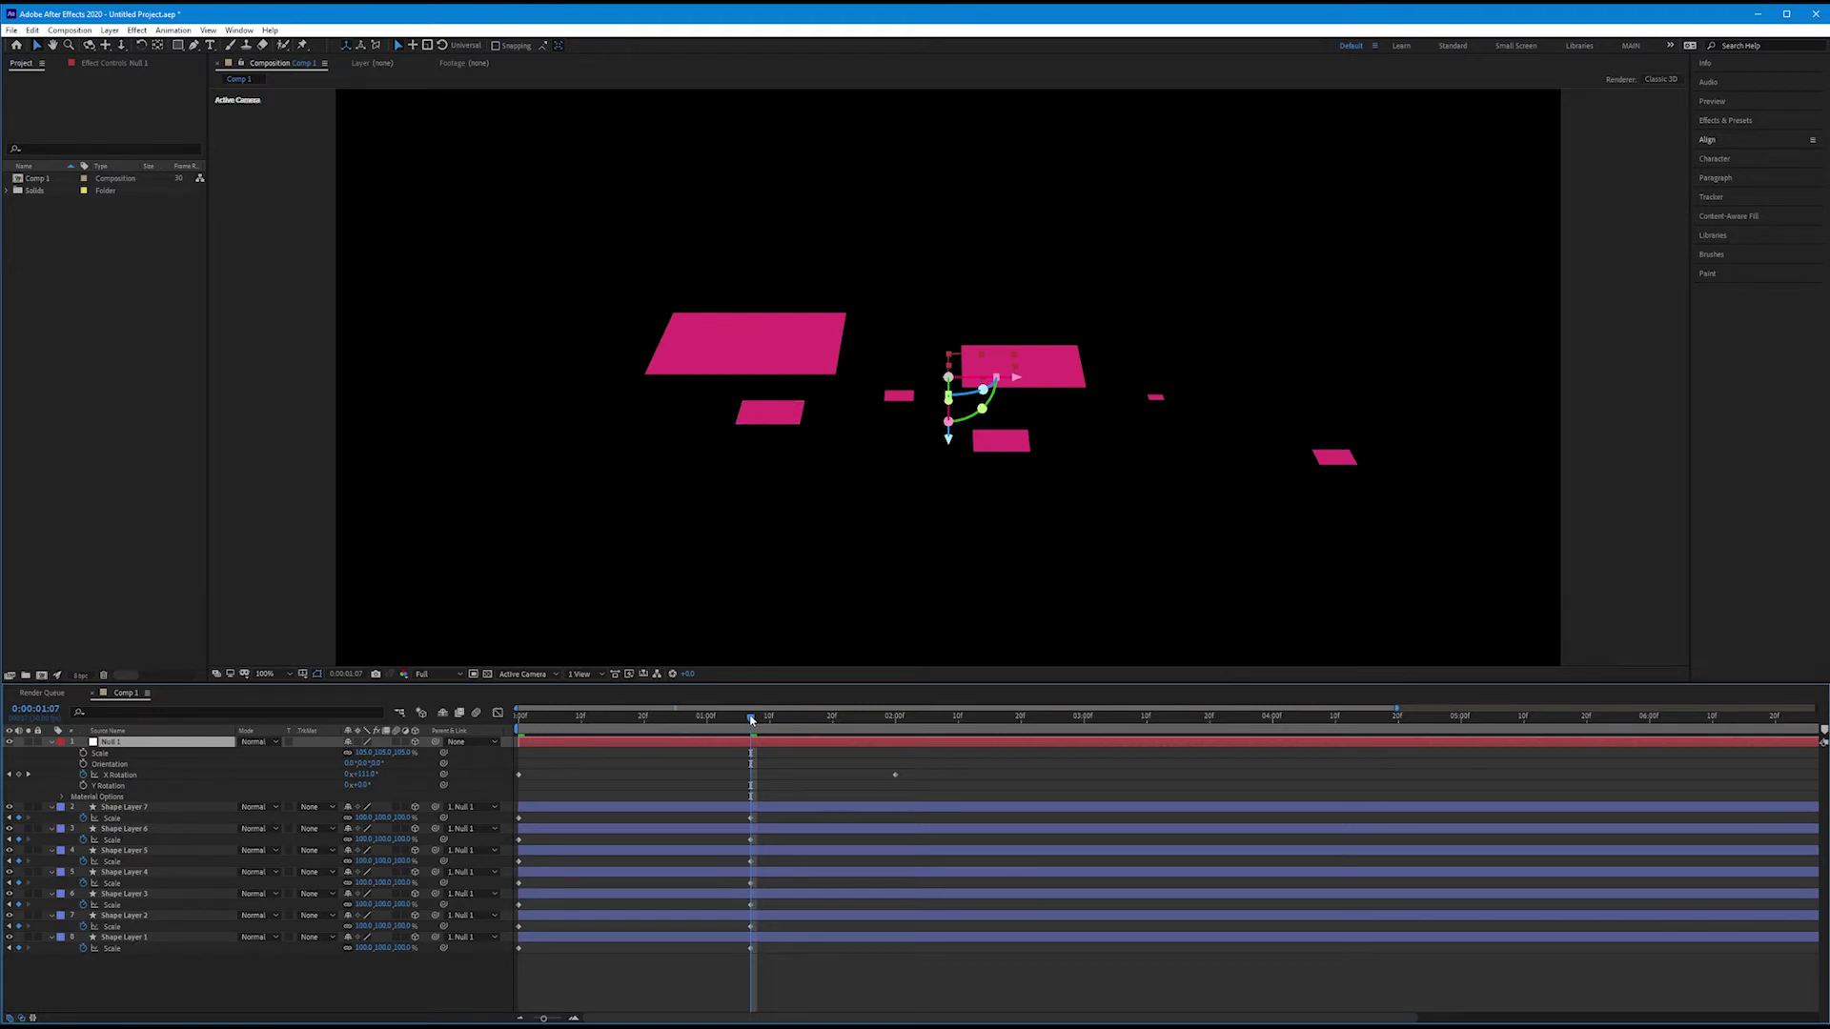
pyautogui.moveTo(751, 718)
pyautogui.mouseDown()
pyautogui.moveTo(519, 731)
pyautogui.moveTo(886, 720)
pyautogui.moveTo(582, 712)
pyautogui.moveTo(752, 719)
pyautogui.moveTo(690, 718)
pyautogui.mouseUp()
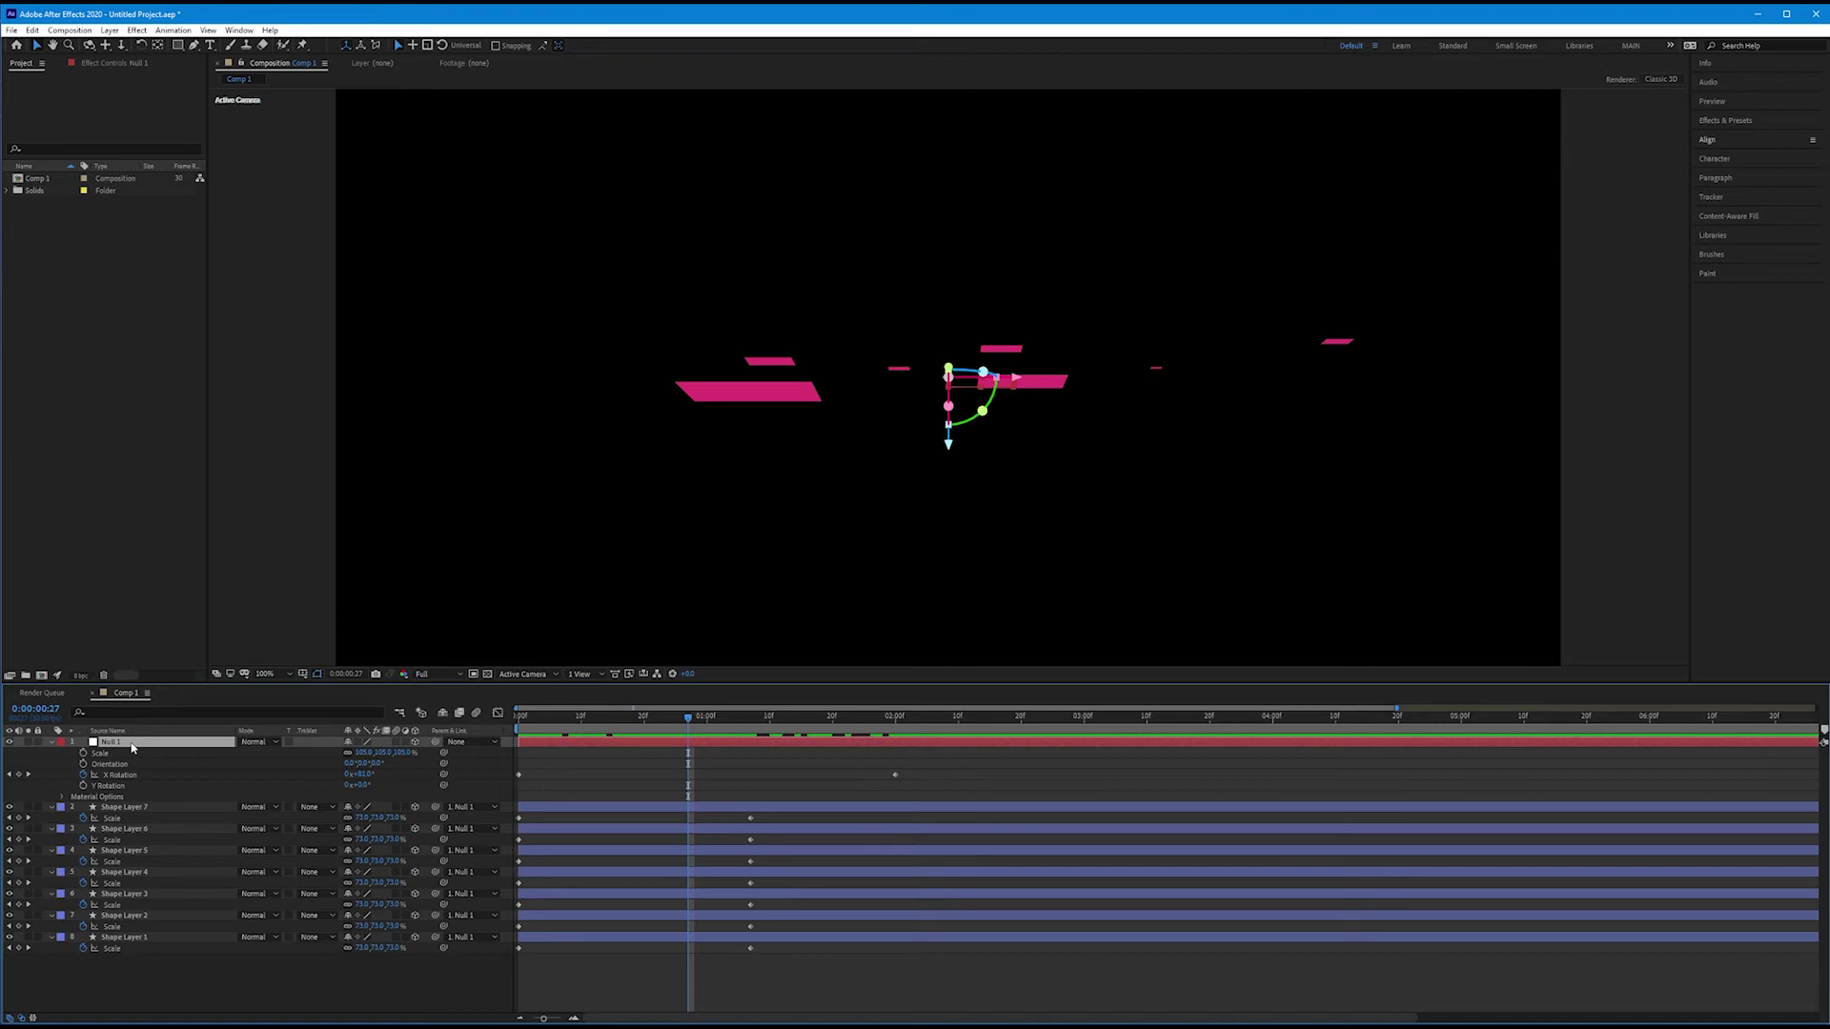
# Create Camera 1 as a Two-Node Camera with the 50mm preset.
pyautogui.click(108, 31)
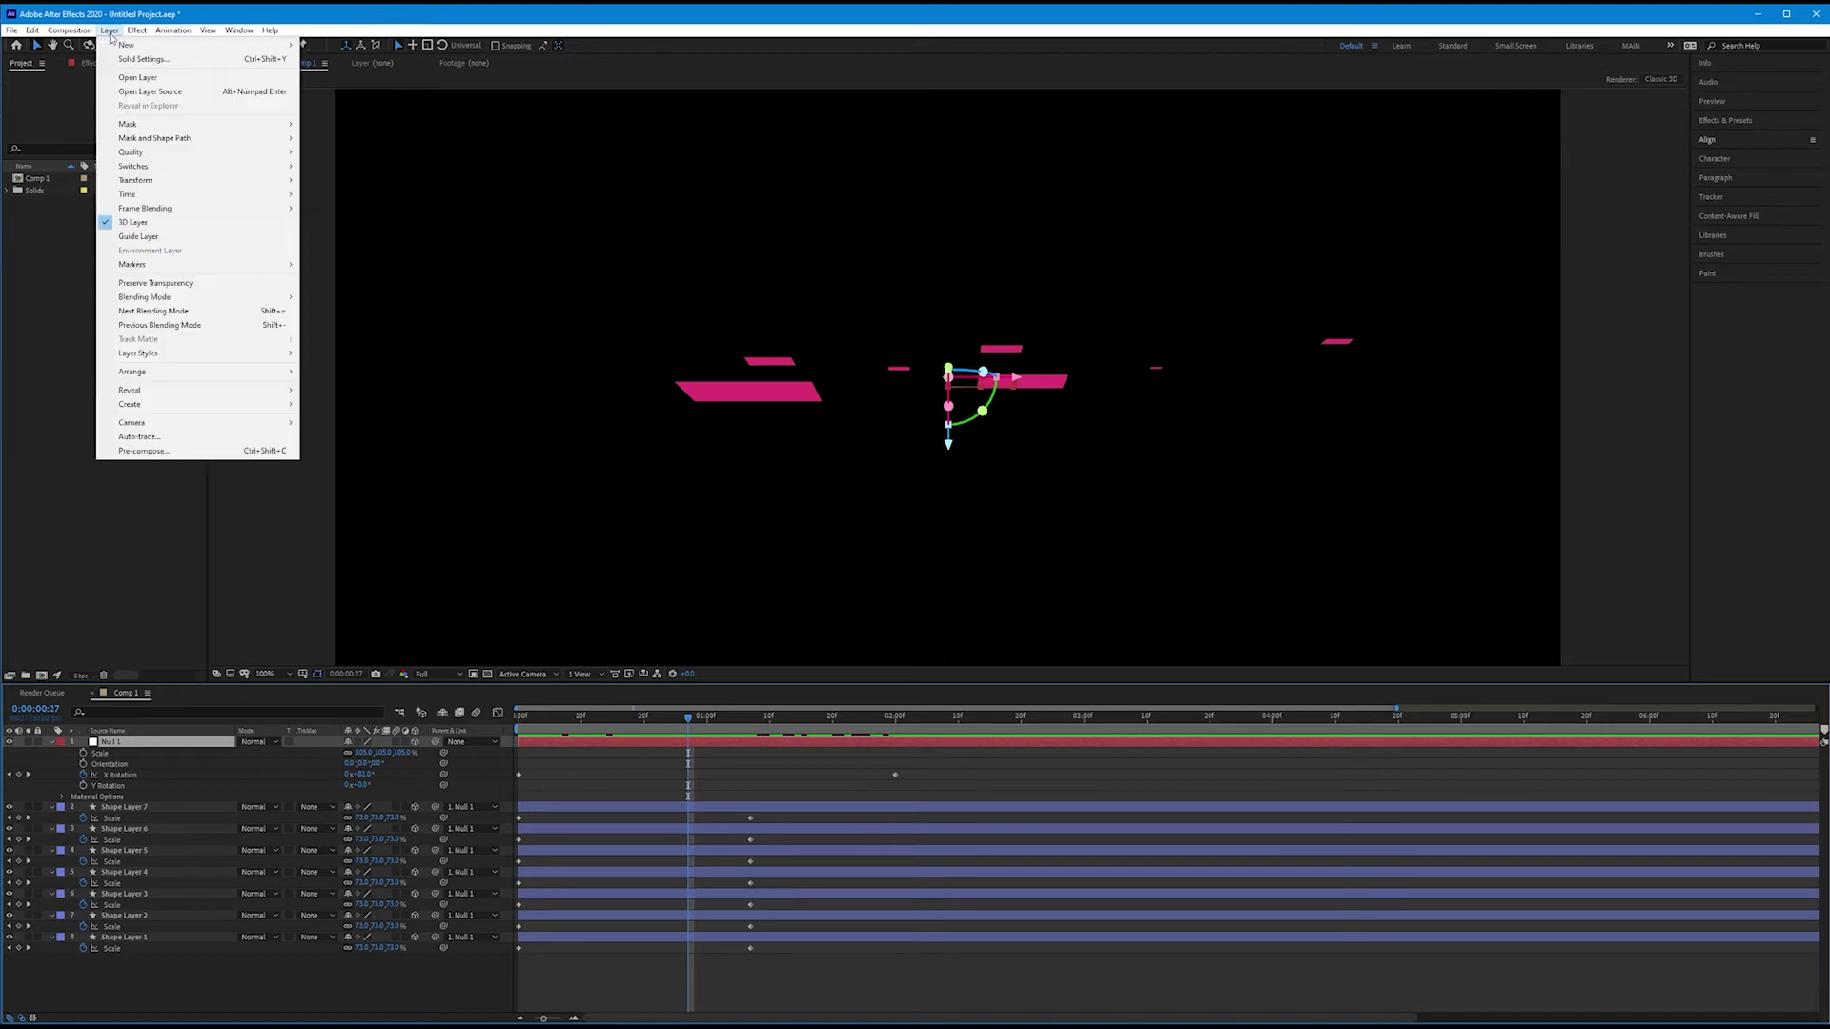
pyautogui.moveTo(129, 45)
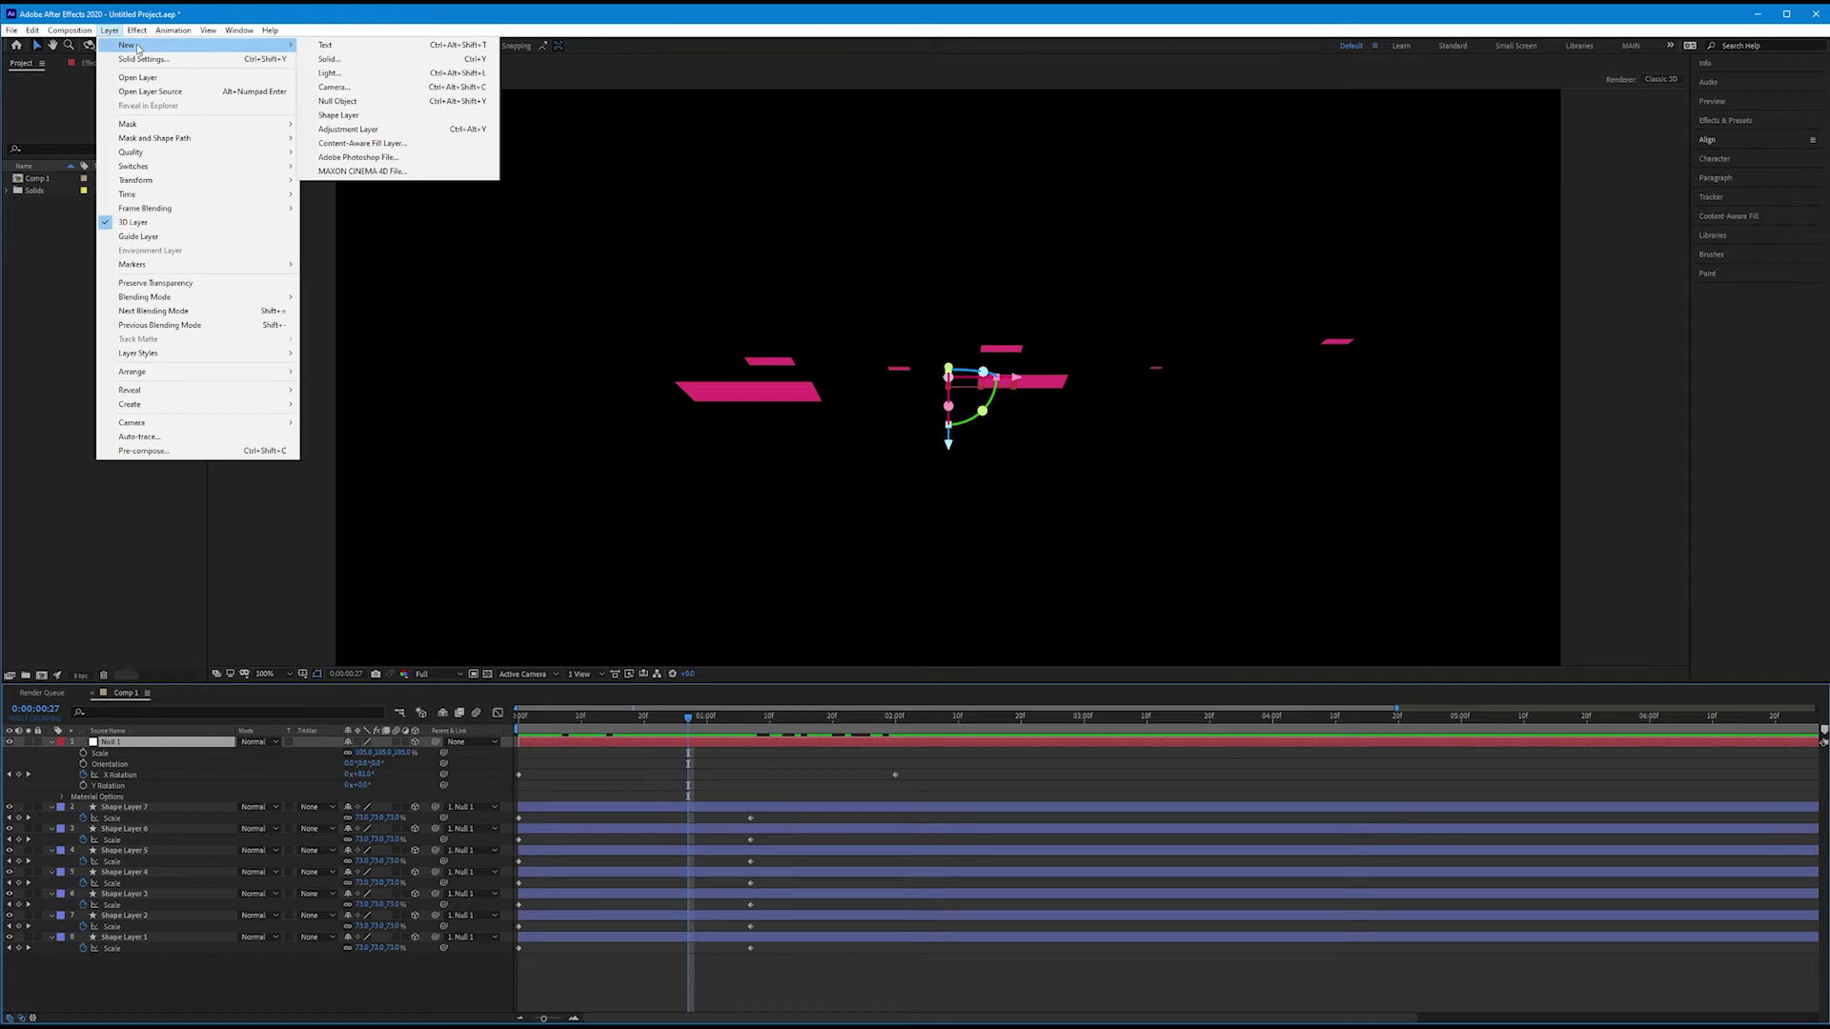
pyautogui.click(330, 88)
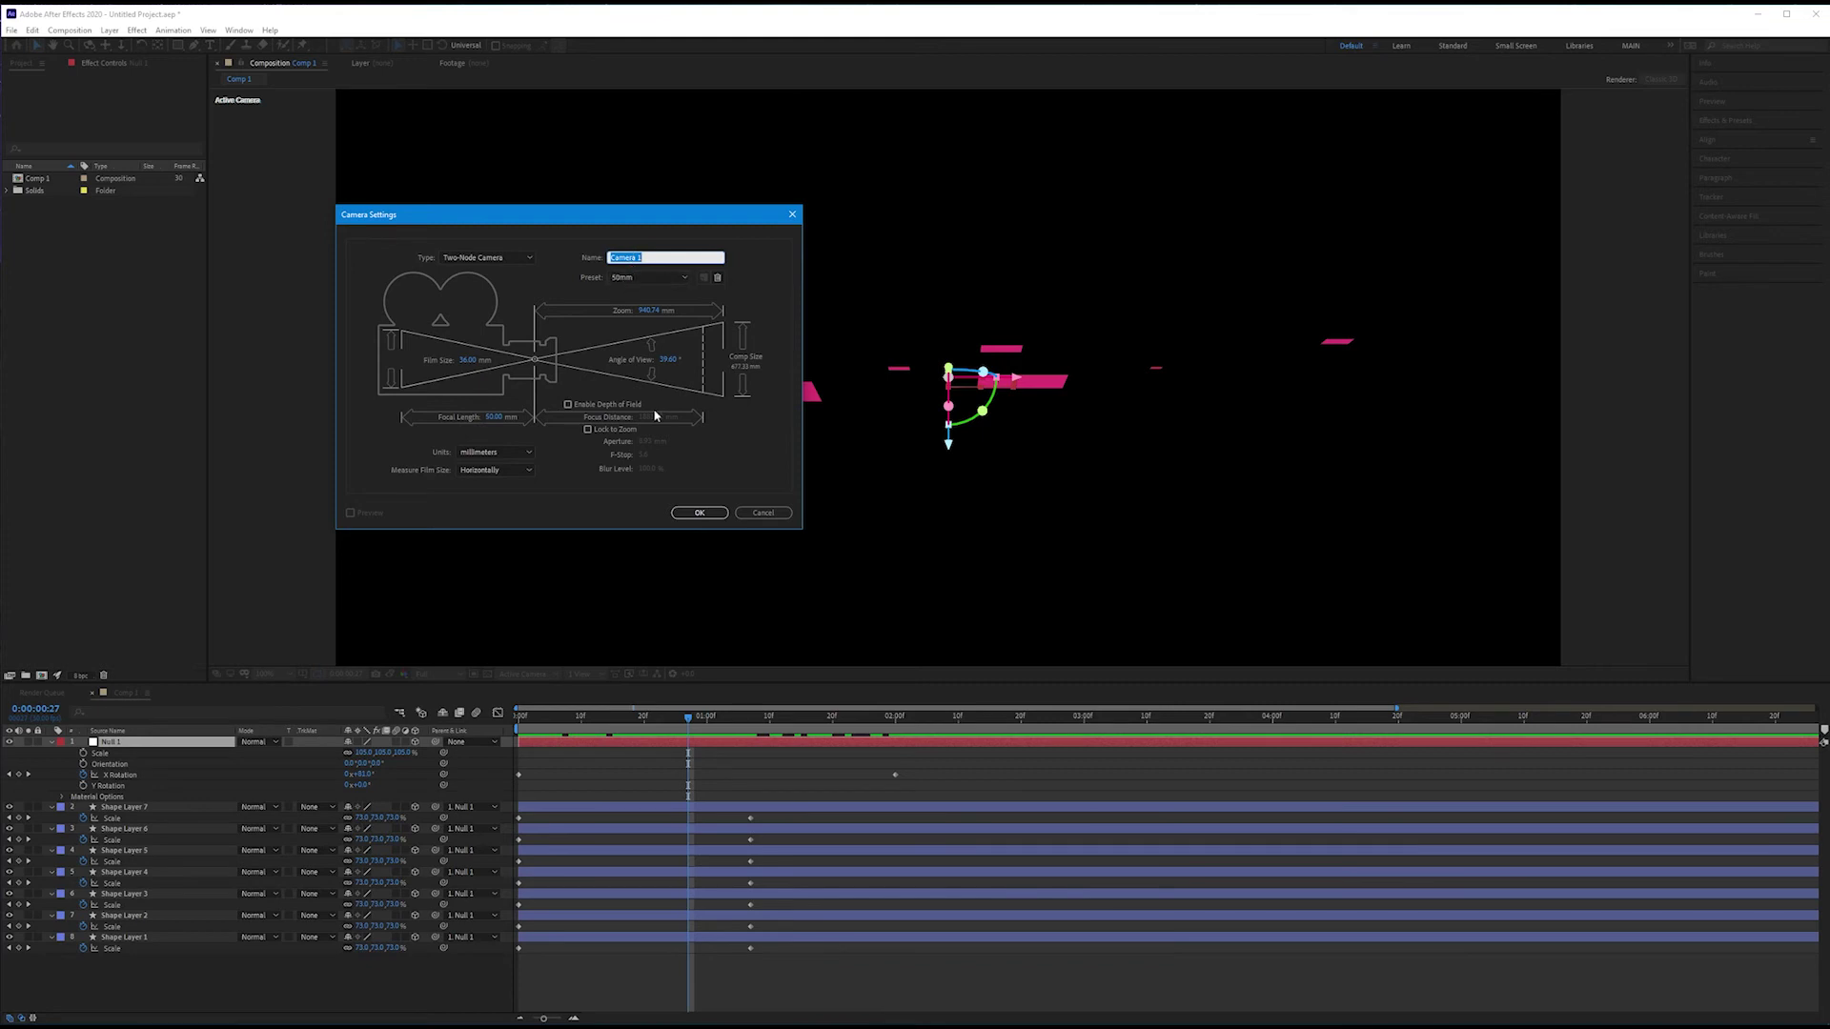
pyautogui.click(700, 511)
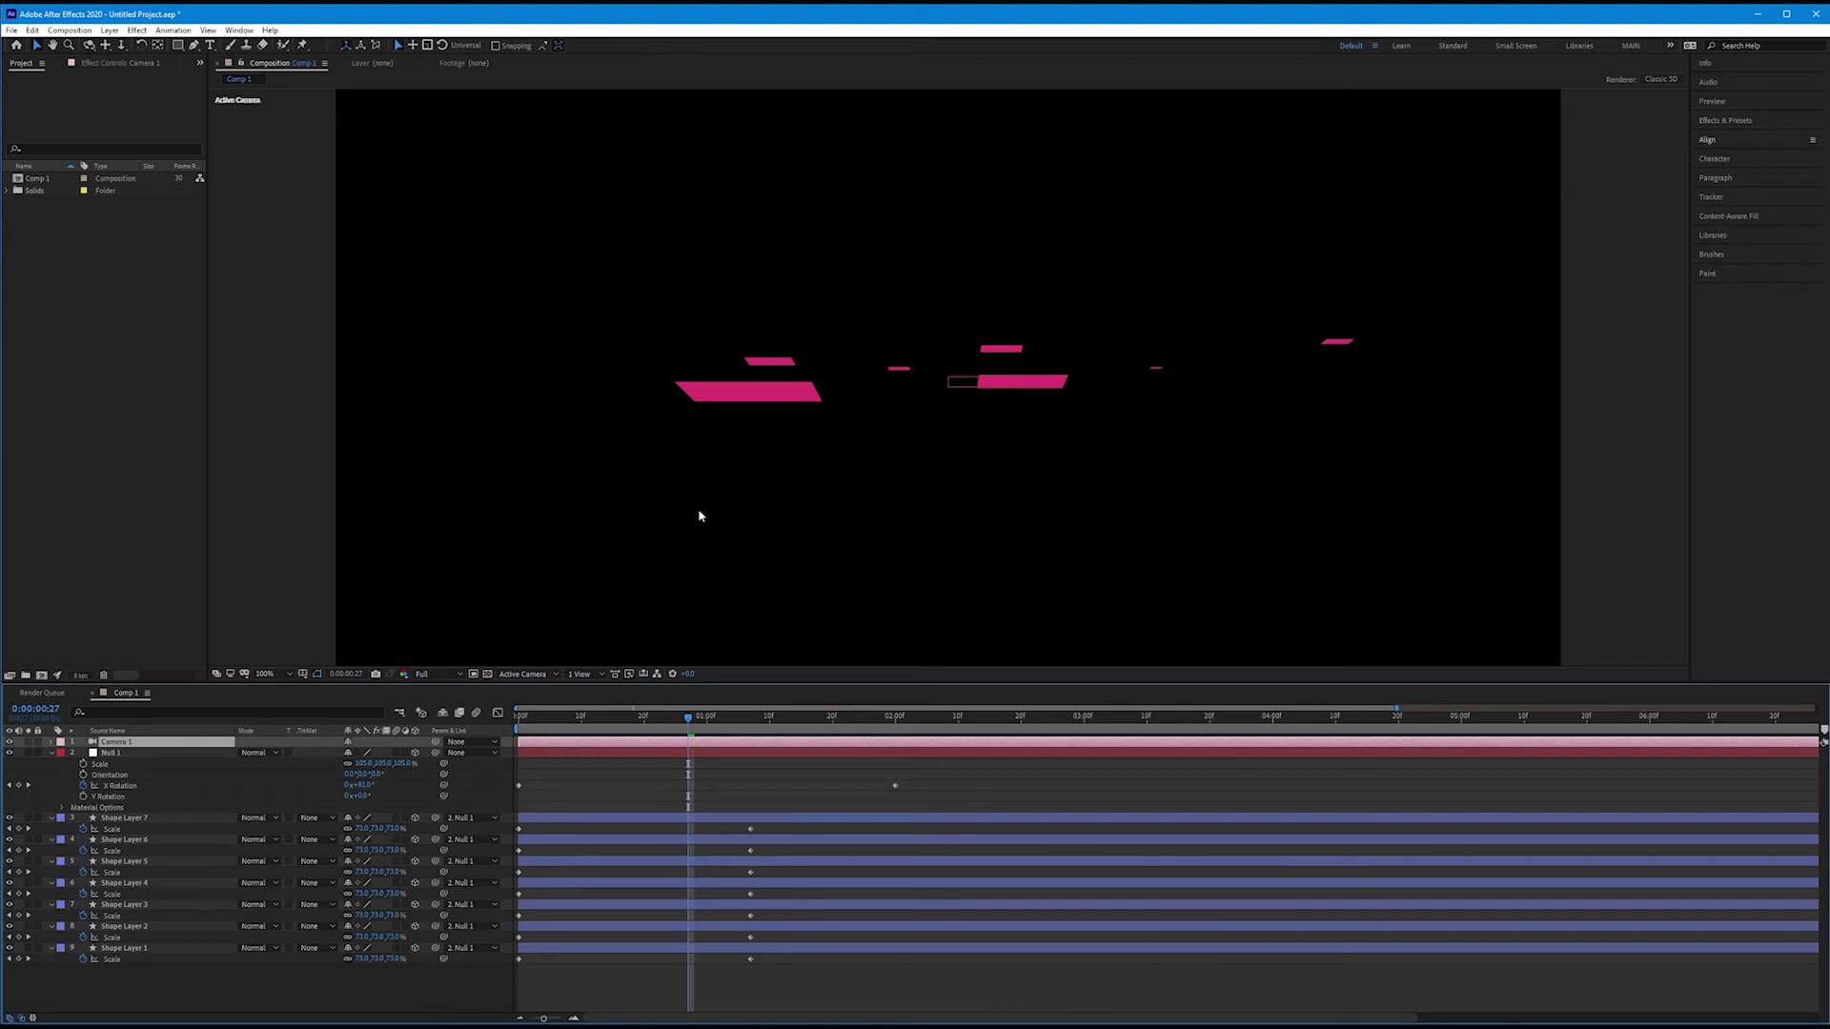
# Add a 3D null layer, Null 2, and parent Camera 1 to it.
pyautogui.click(109, 30)
pyautogui.moveTo(171, 44)
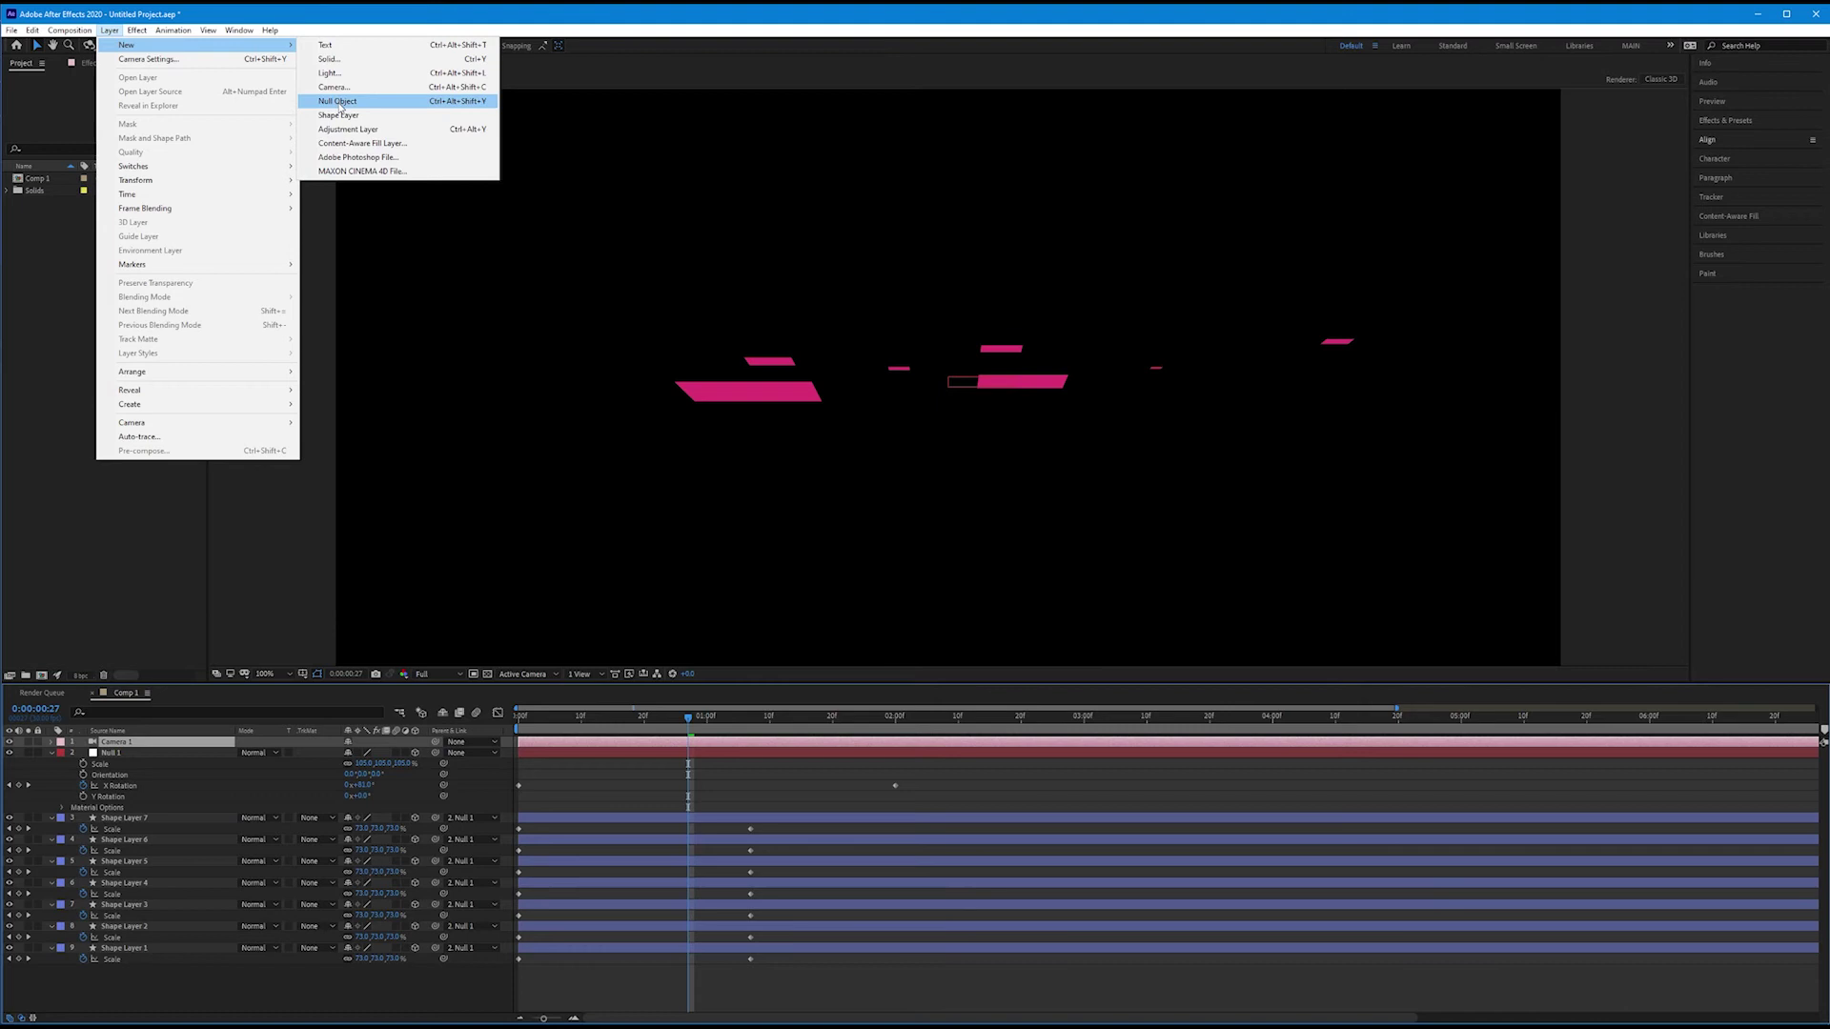
pyautogui.click(339, 102)
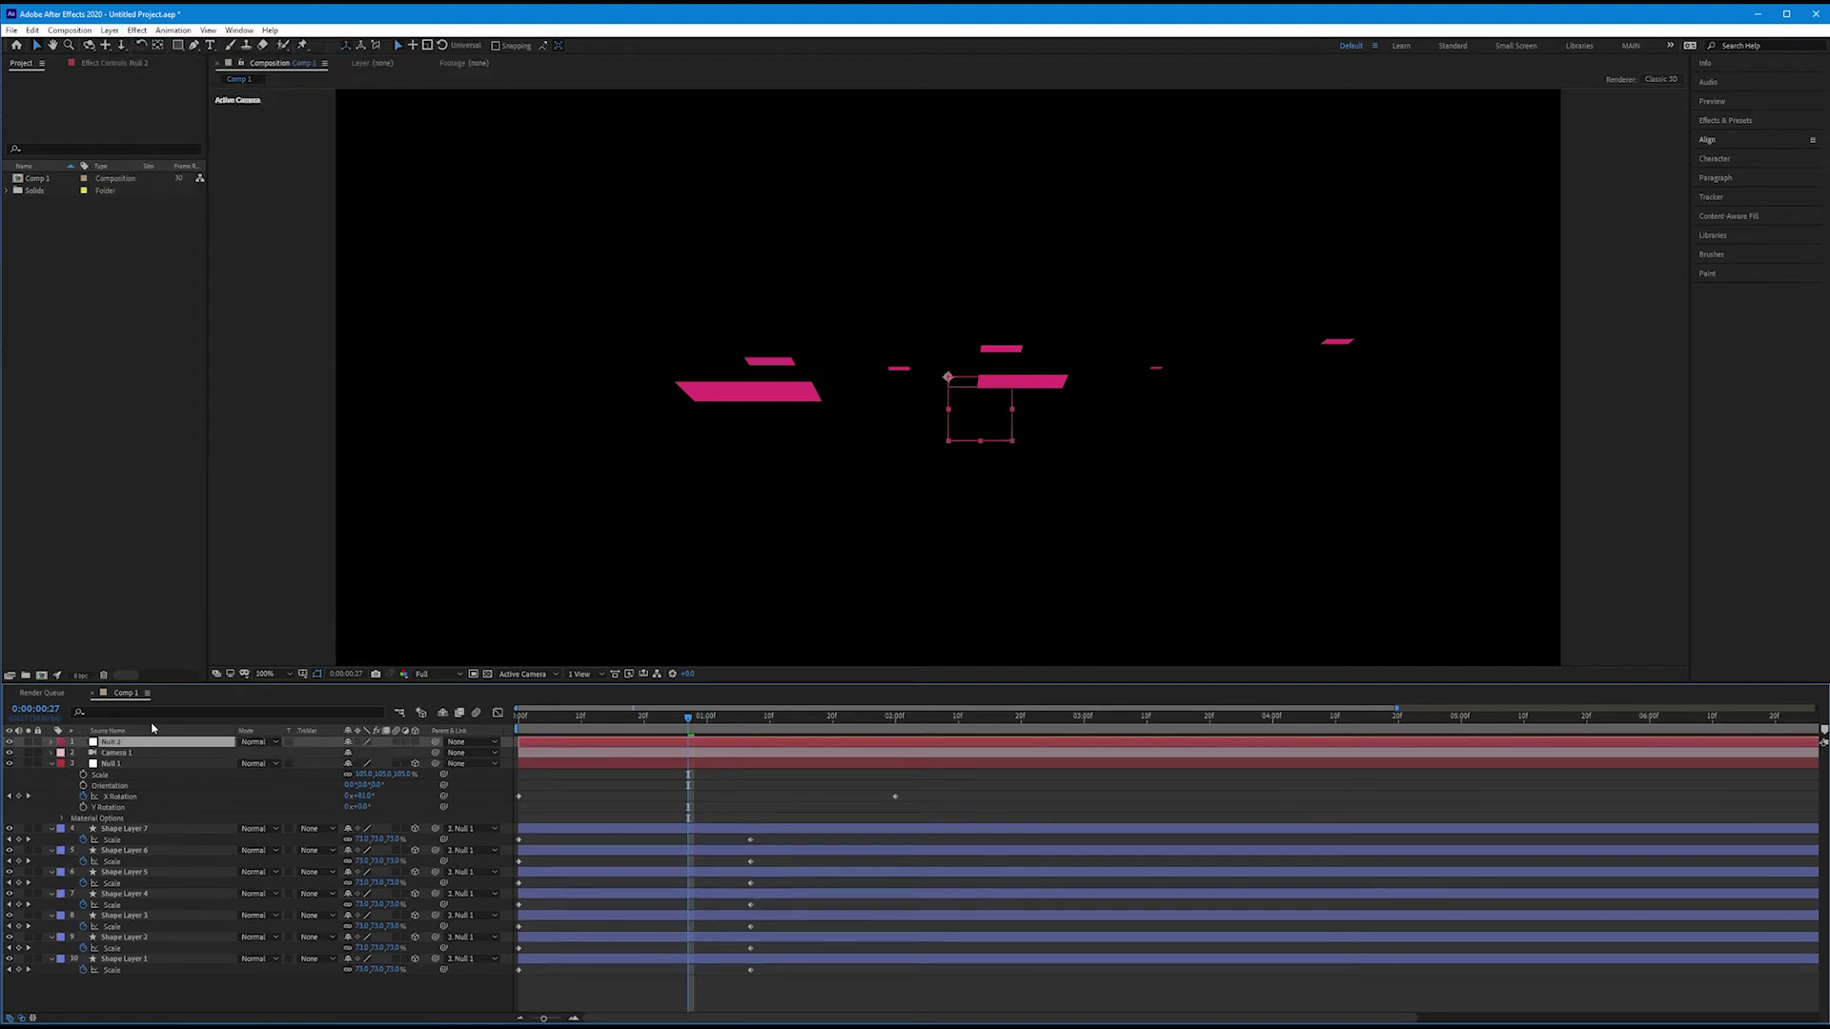
pyautogui.click(417, 743)
pyautogui.moveTo(434, 753); pyautogui.dragTo(156, 744)
# Switch the viewer to 2 Views - Horizontal, zoom into the top view, and preview the animation.
pyautogui.click(597, 673)
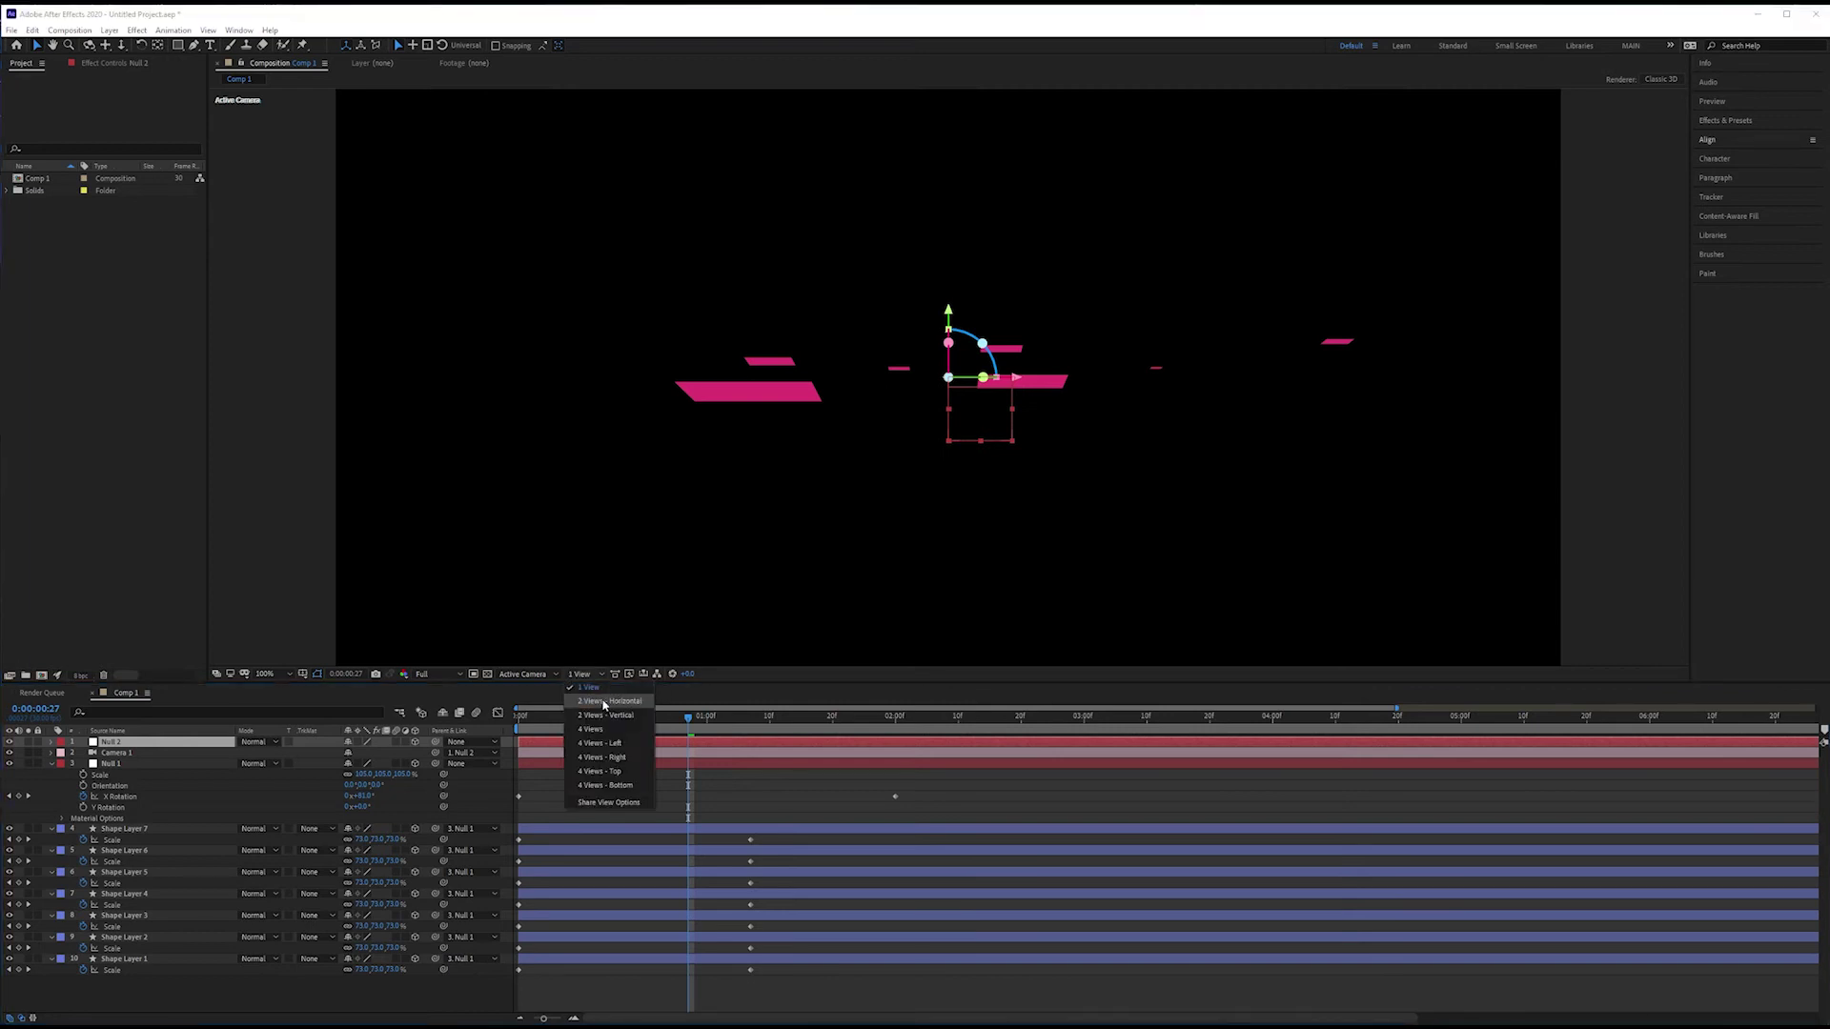
pyautogui.click(604, 701)
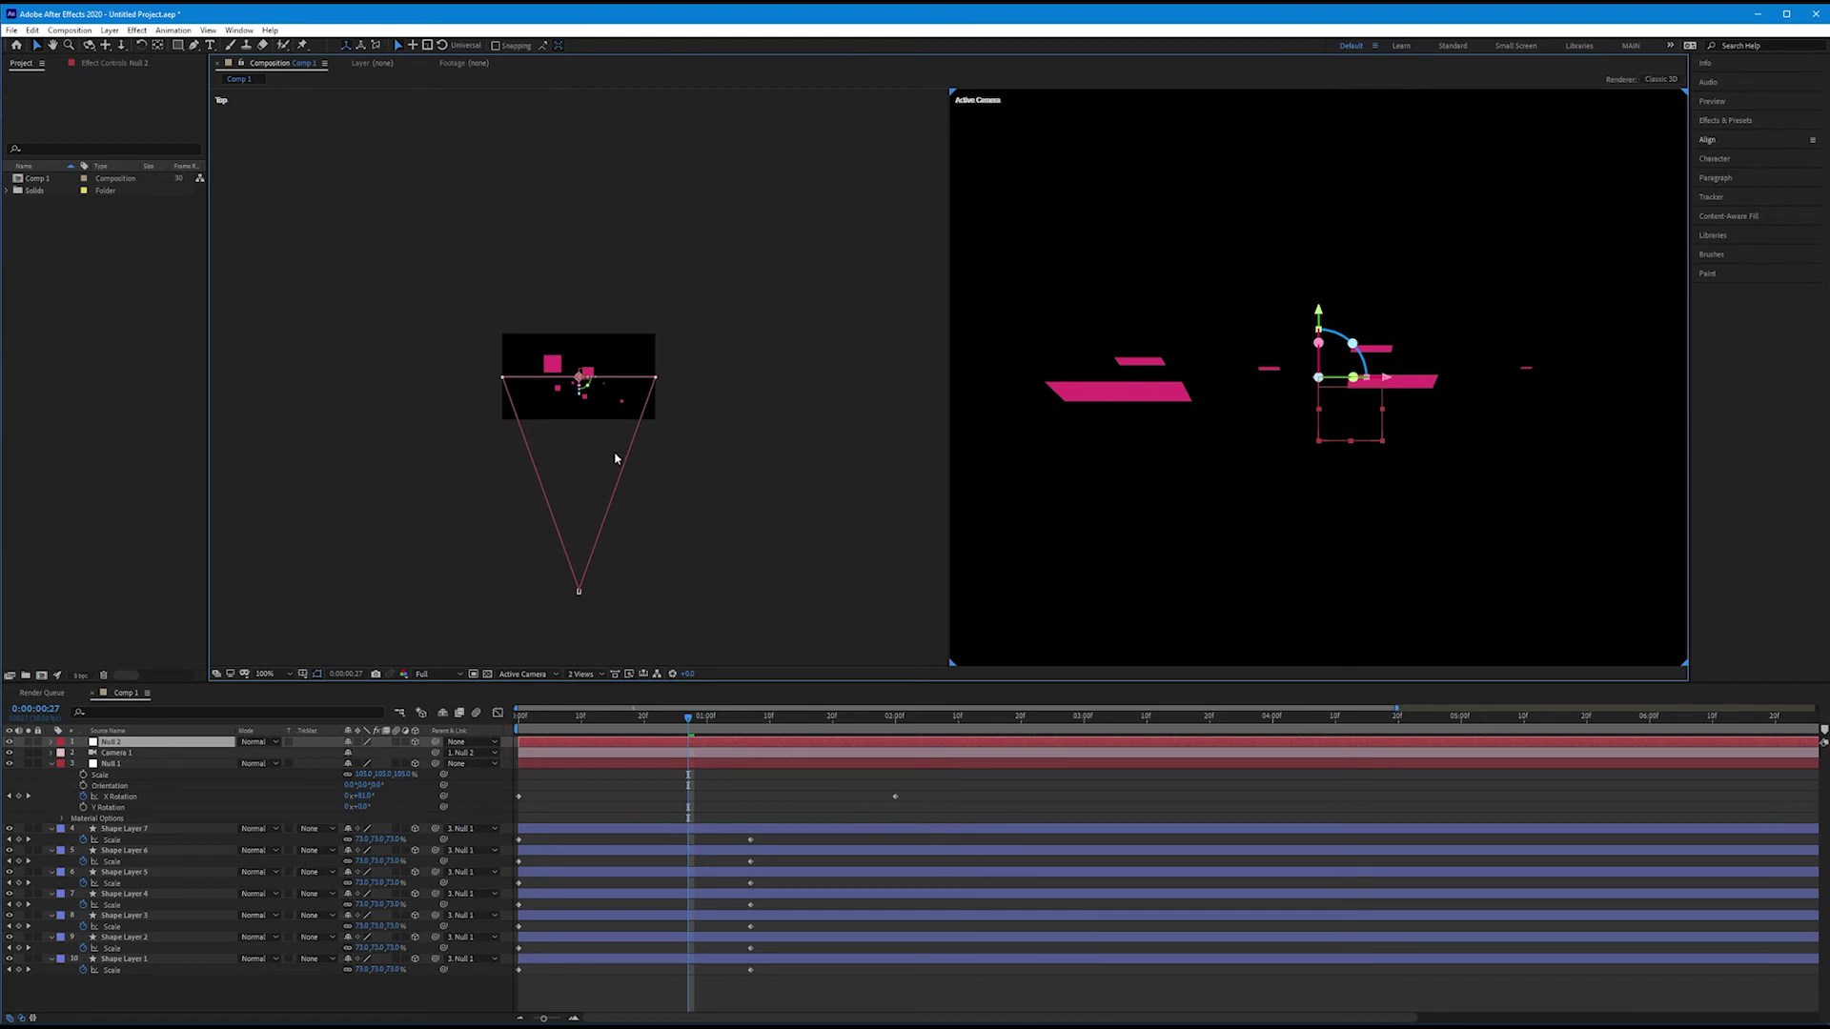
pyautogui.press('.')
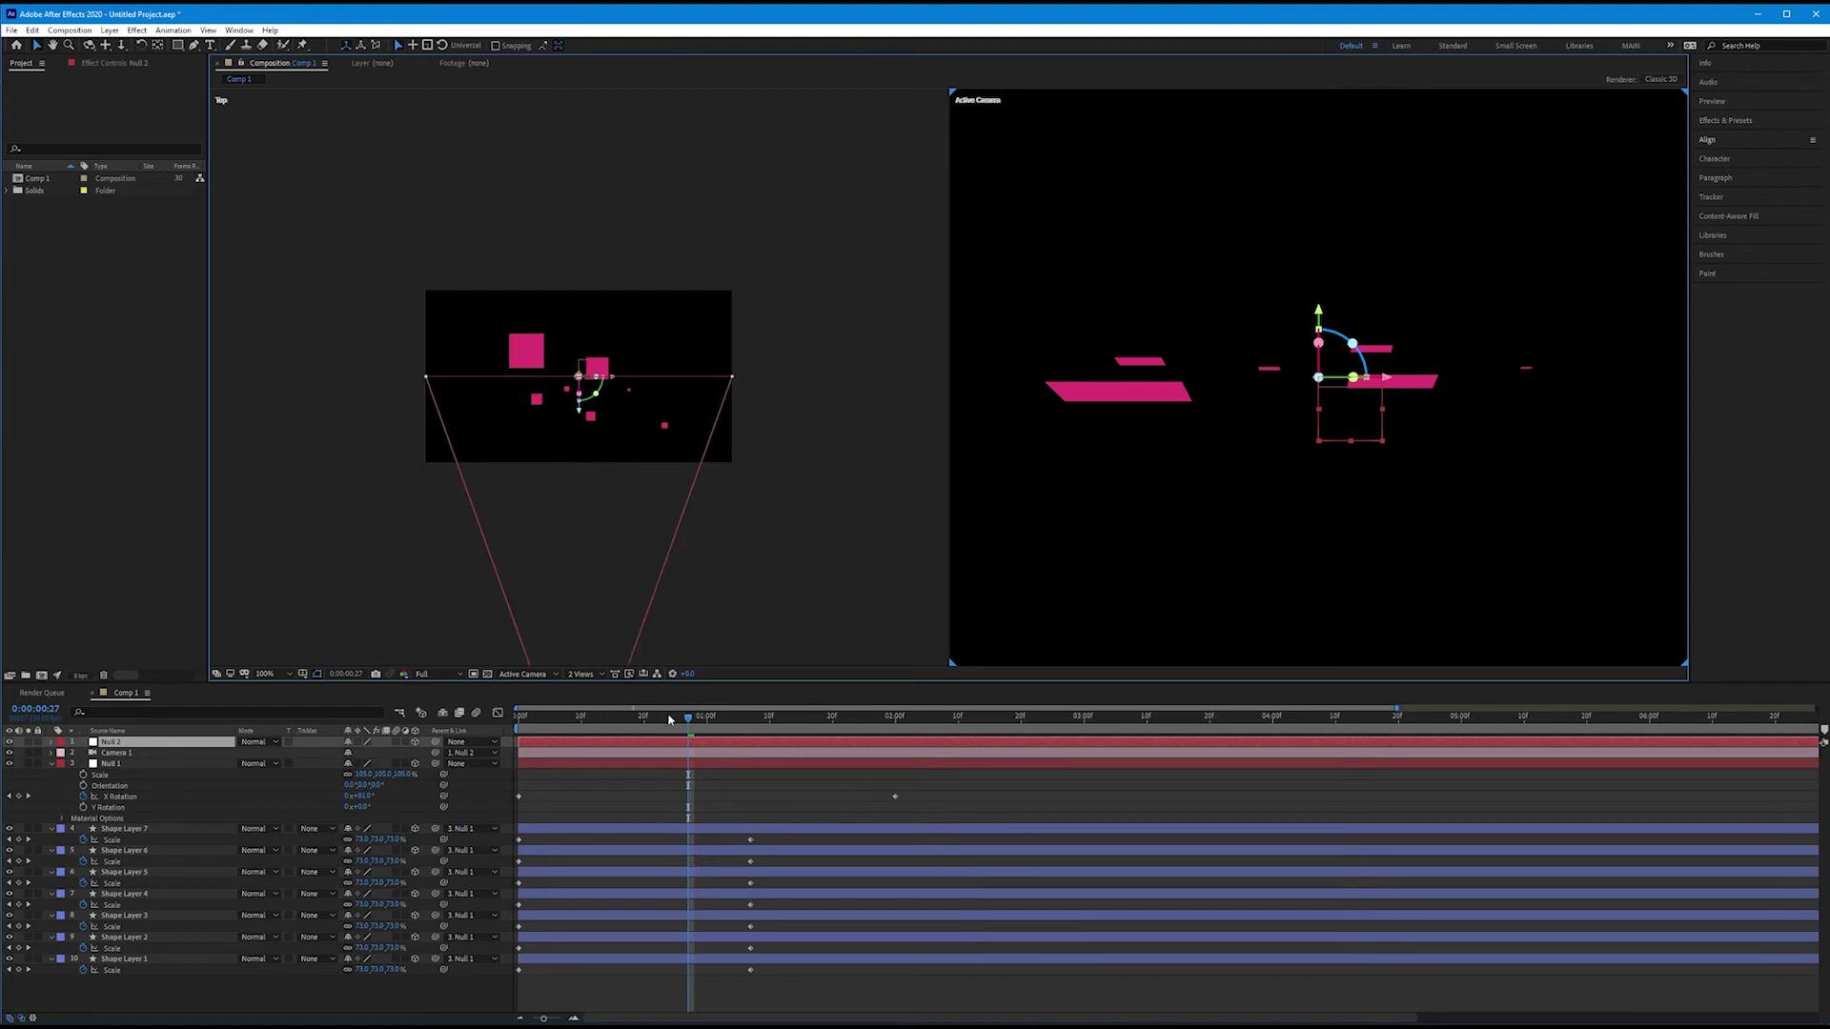
pyautogui.press('space')
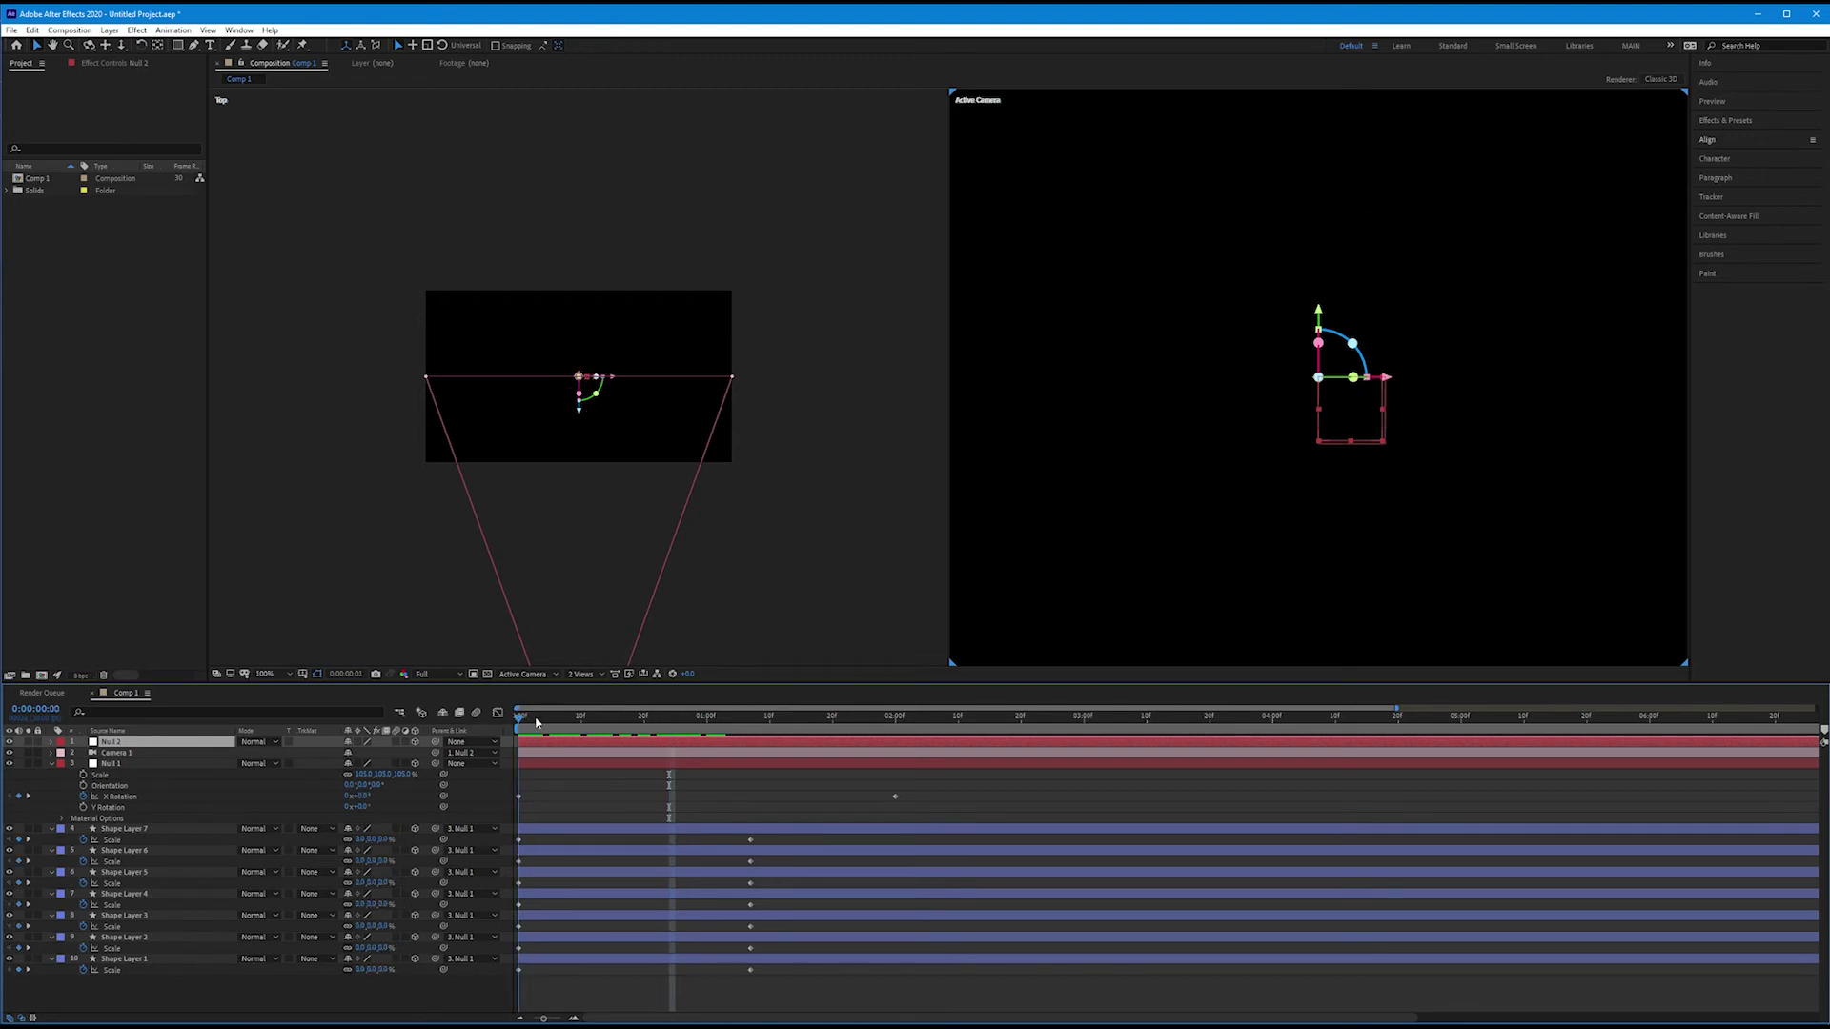
# Reveal Camera 1's rotation properties, try a Y rotation, then undo it.
pyautogui.click(110, 756)
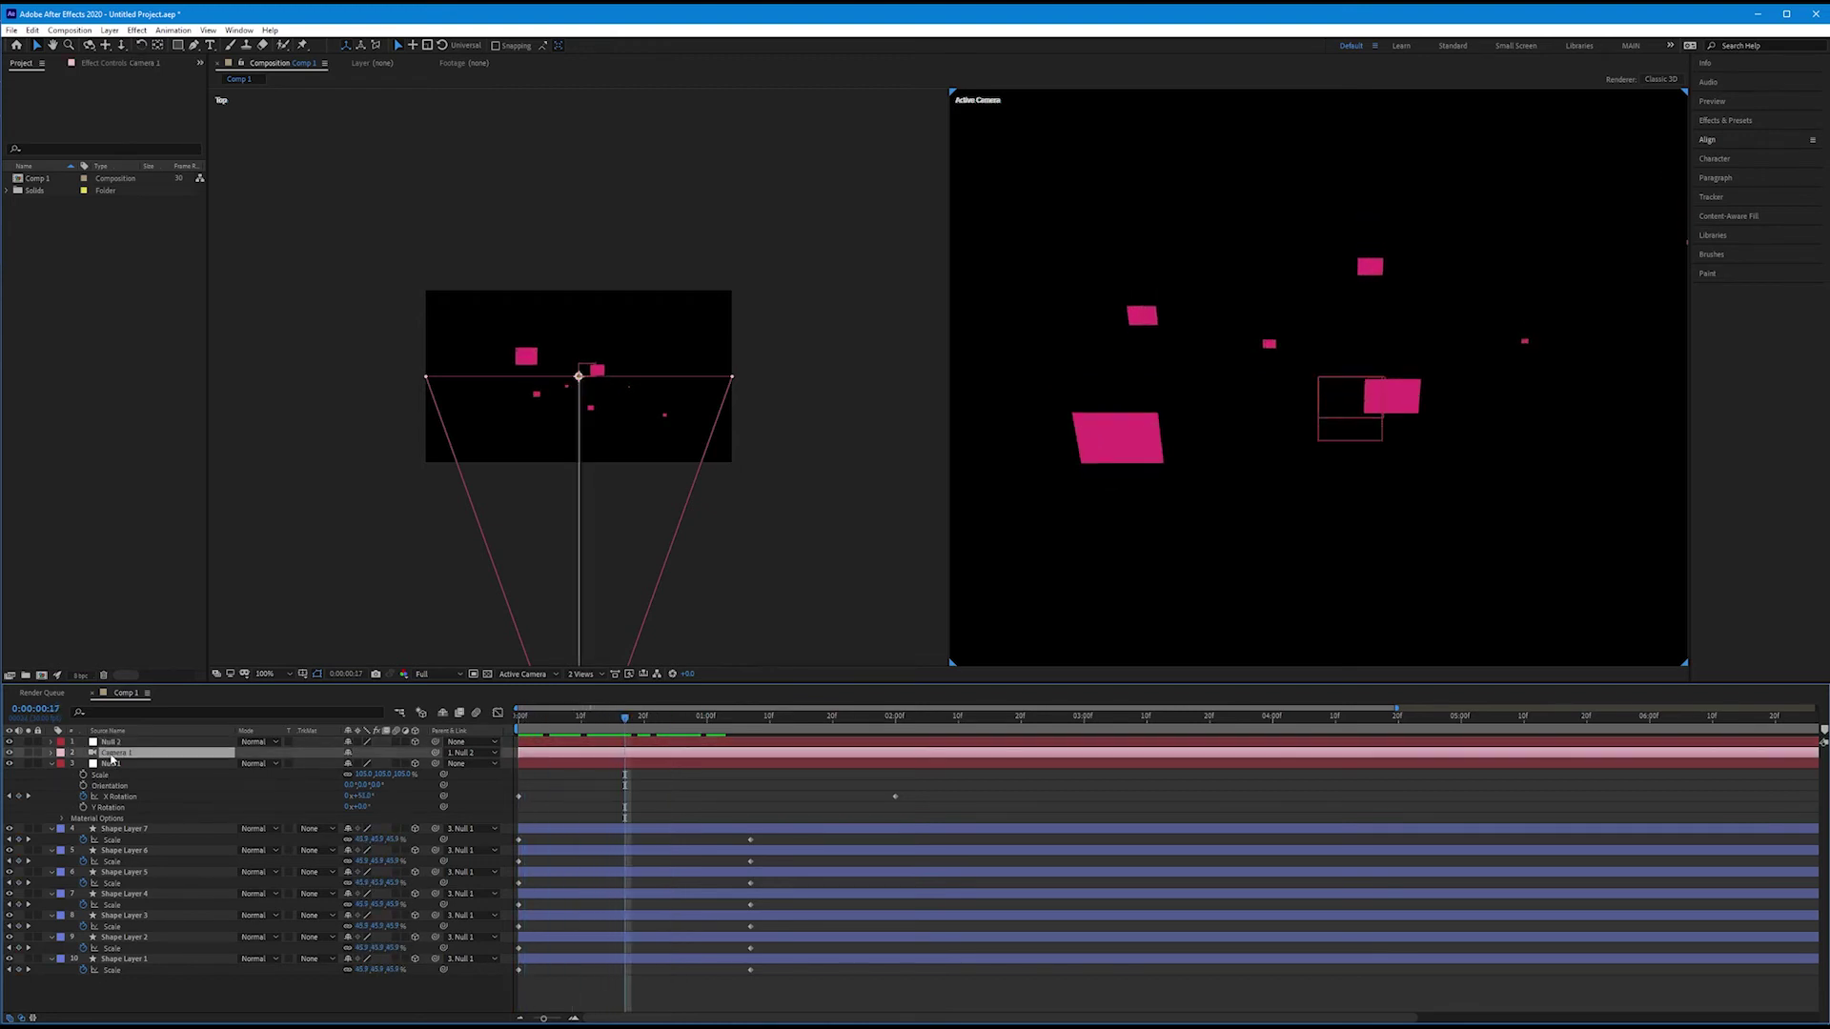
pyautogui.press('r')
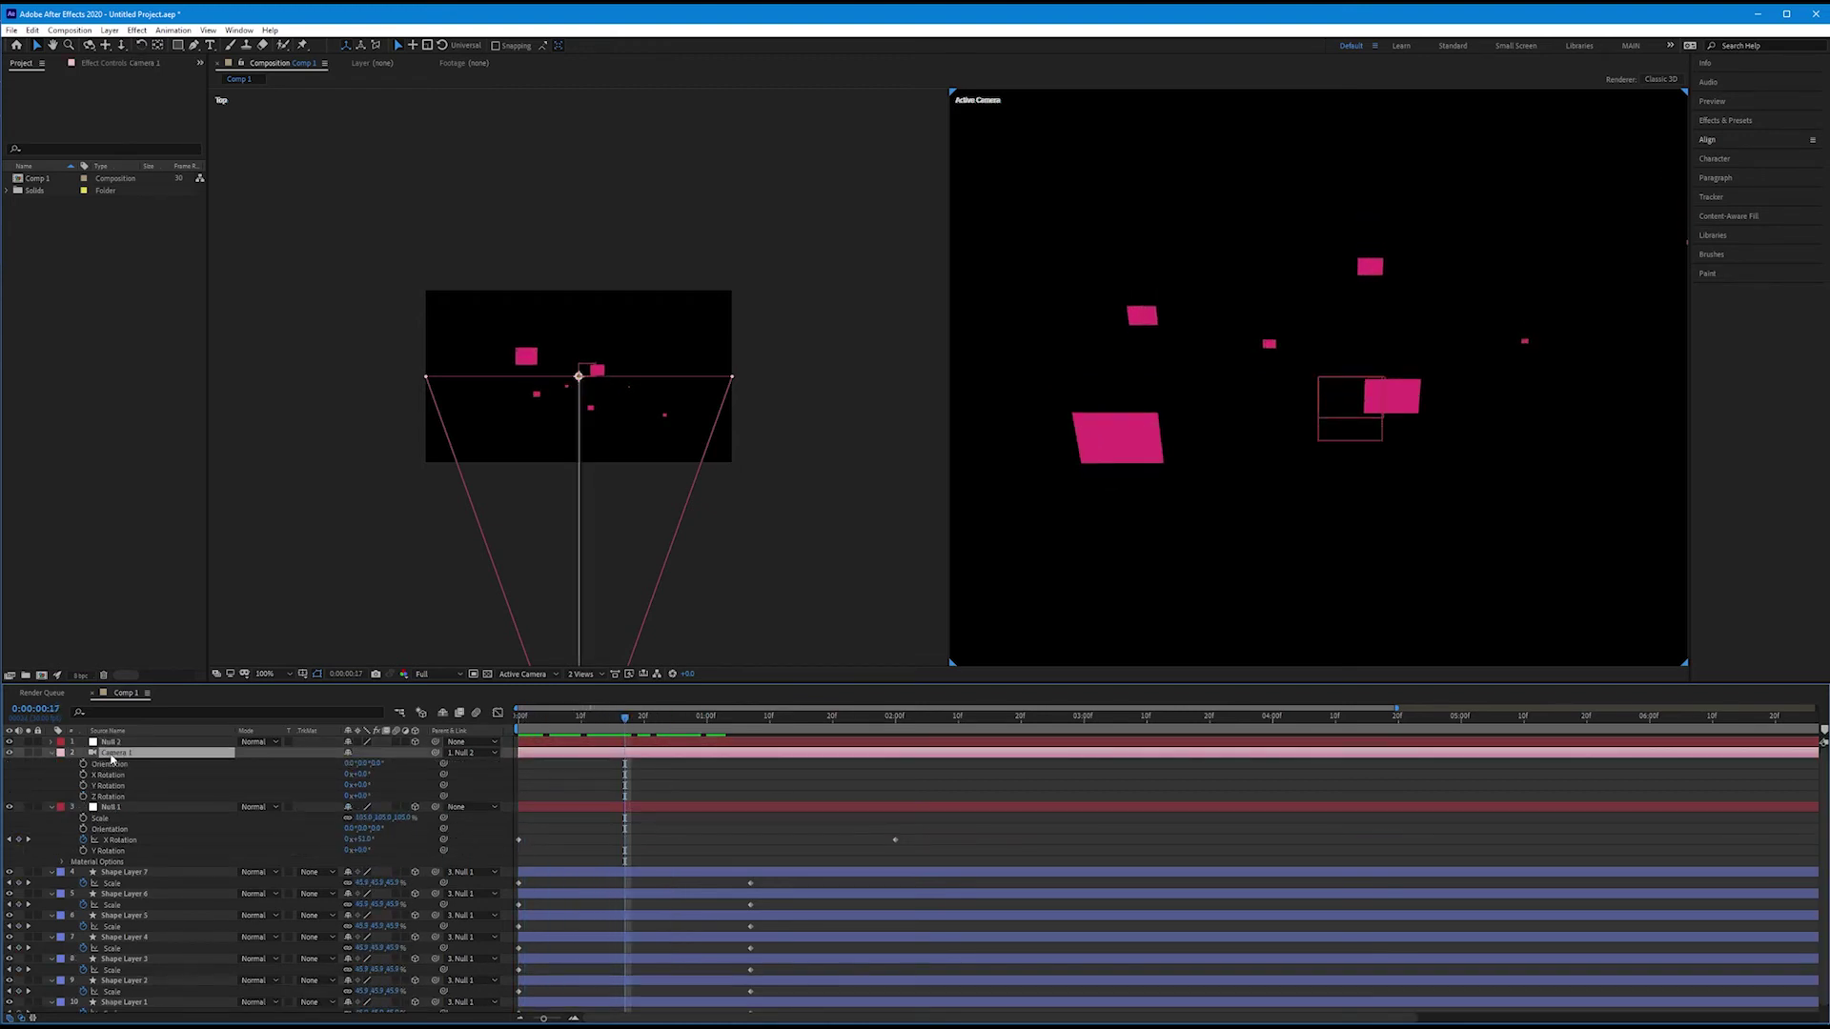
pyautogui.press(',')
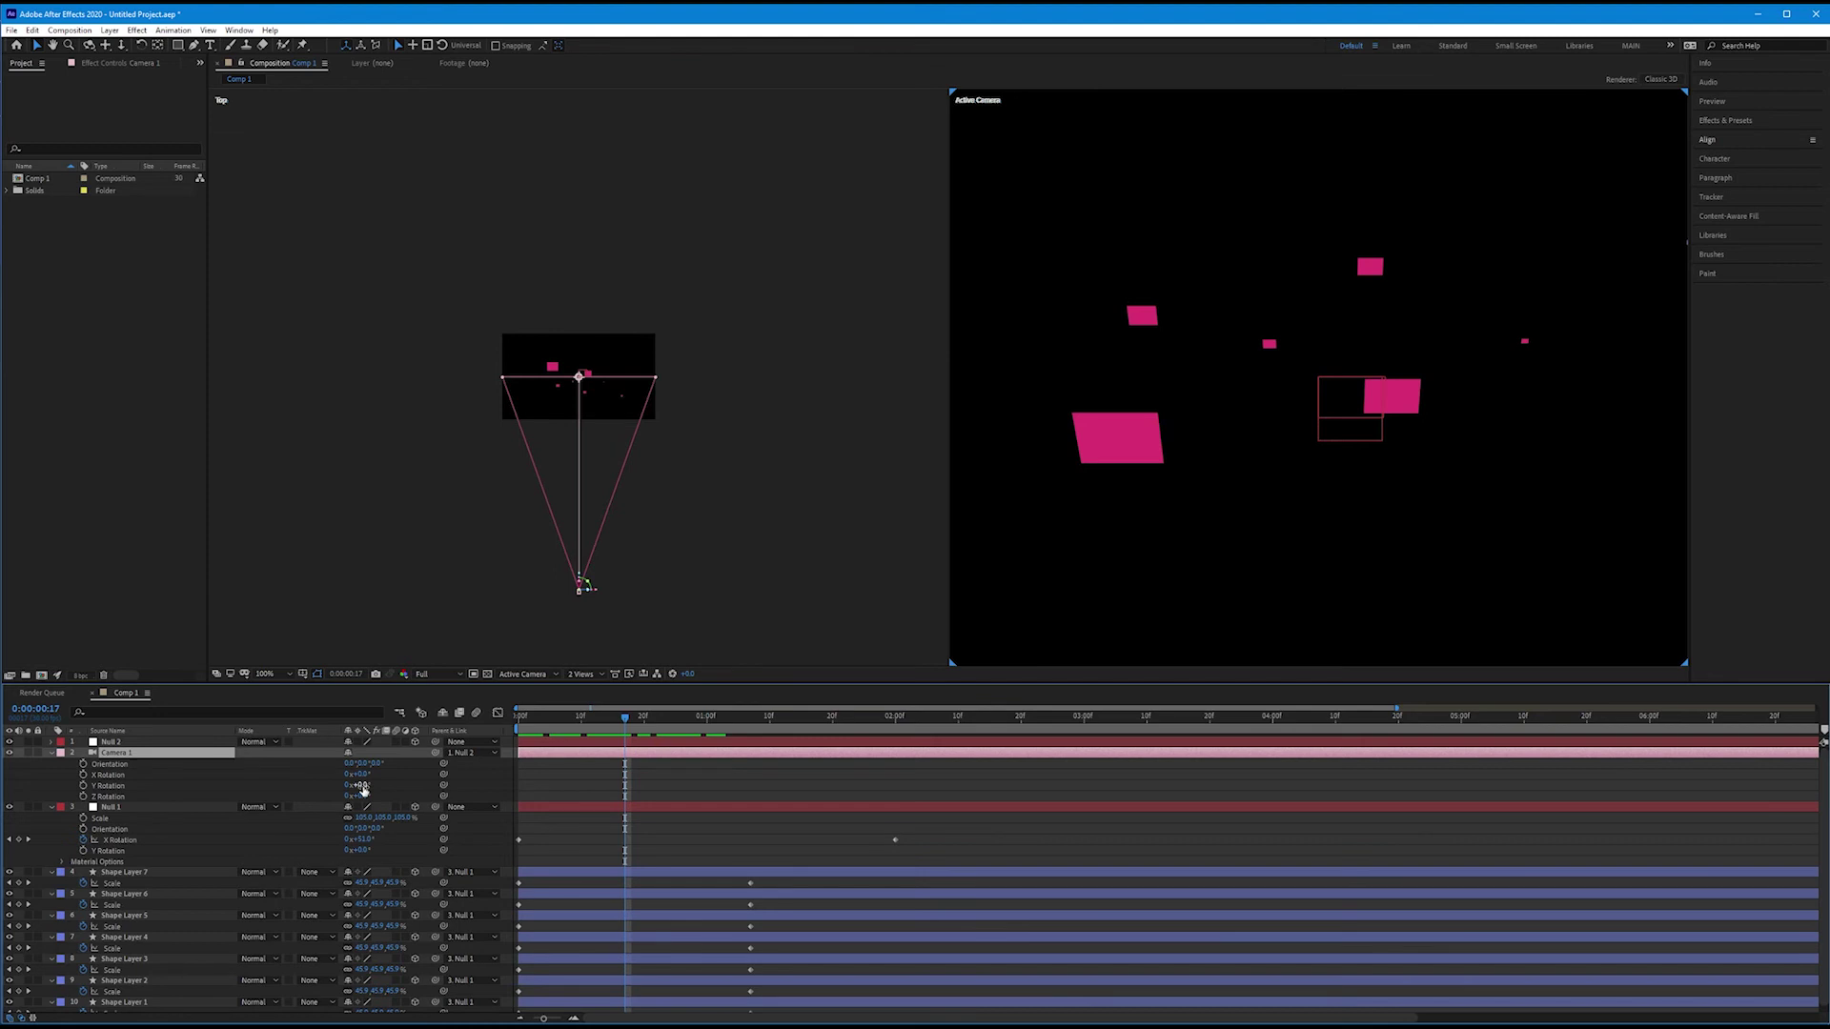
pyautogui.scroll(2, 585, 600)
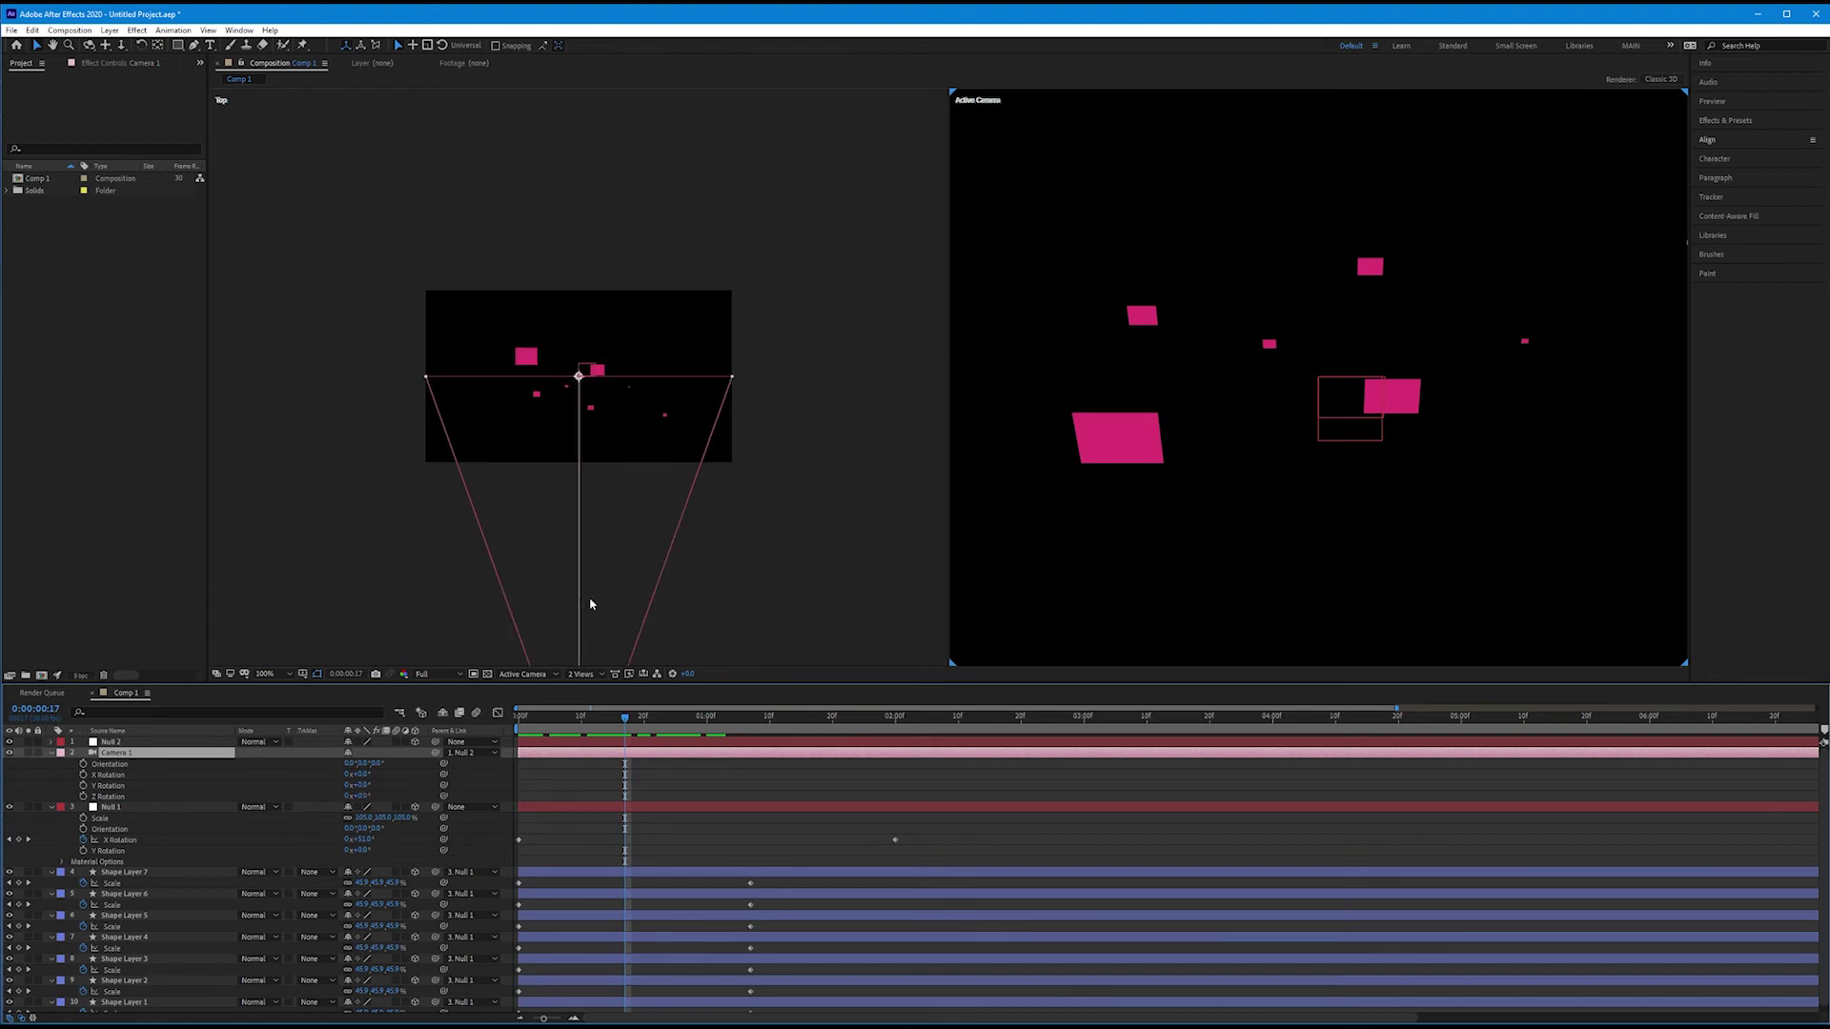
pyautogui.scroll(2, 591, 623)
pyautogui.press('v')
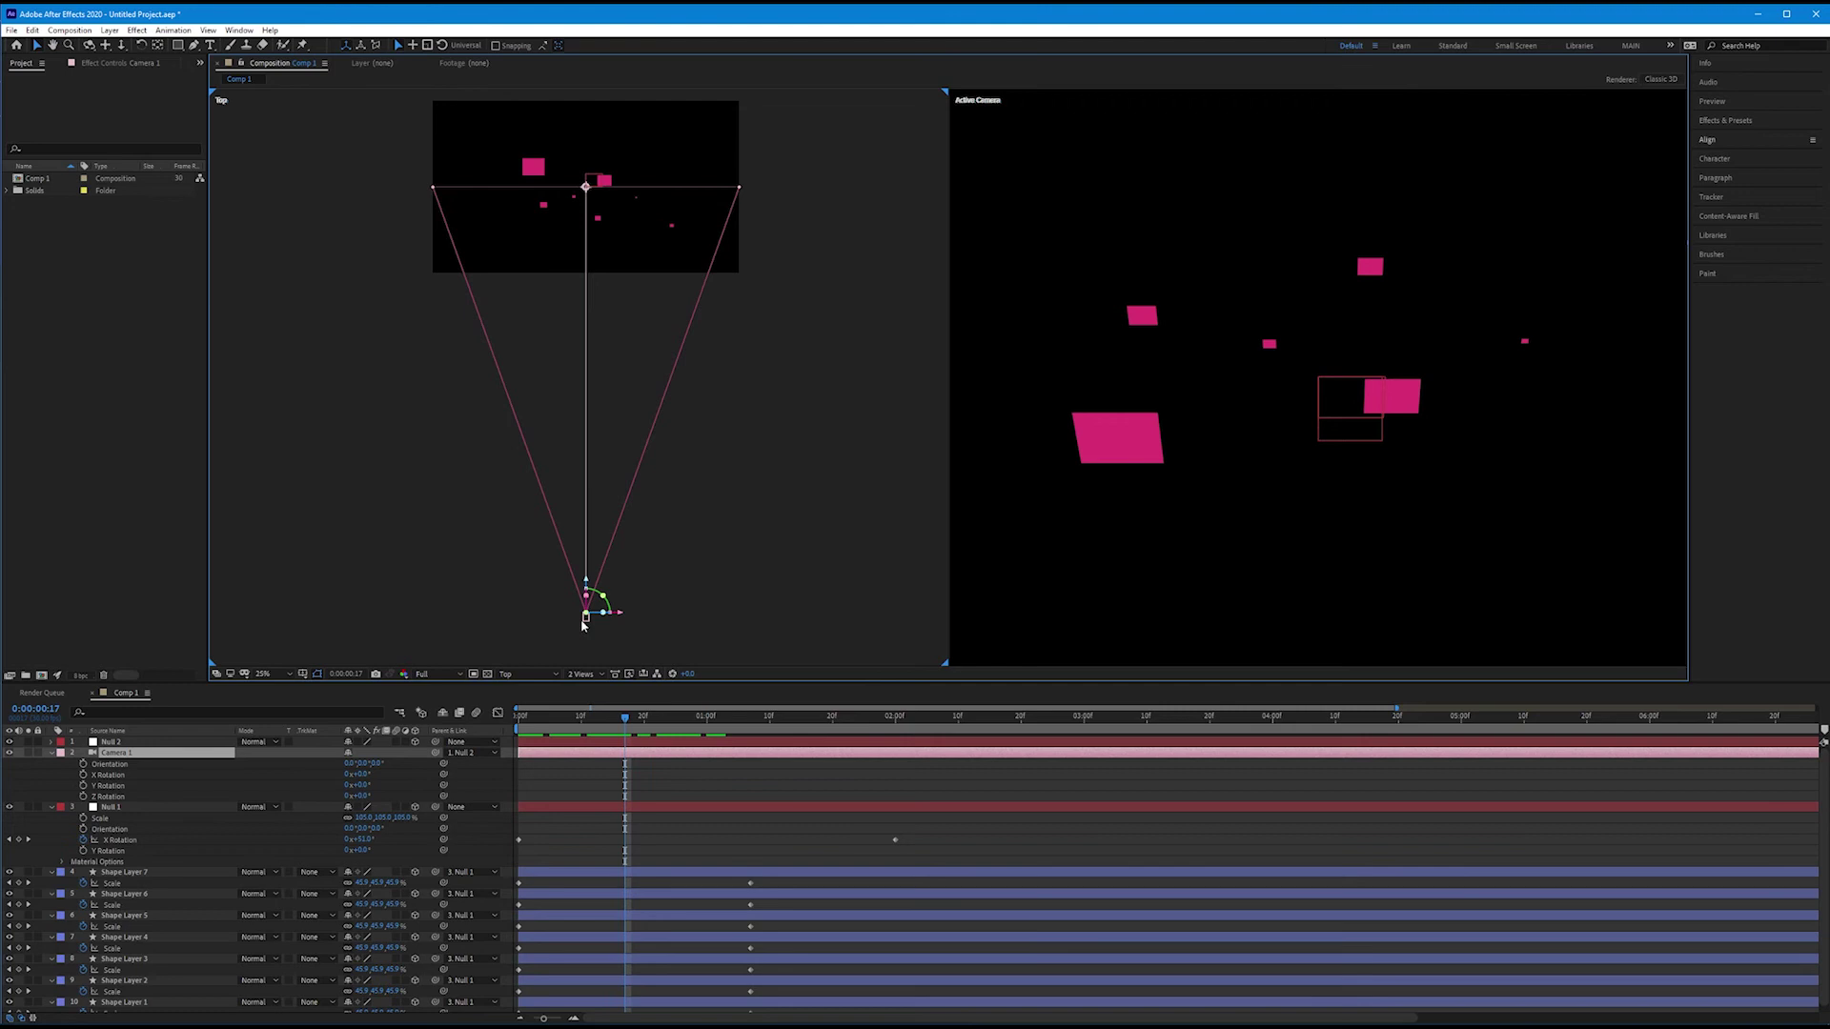
pyautogui.moveTo(363, 788); pyautogui.dragTo(515, 768)
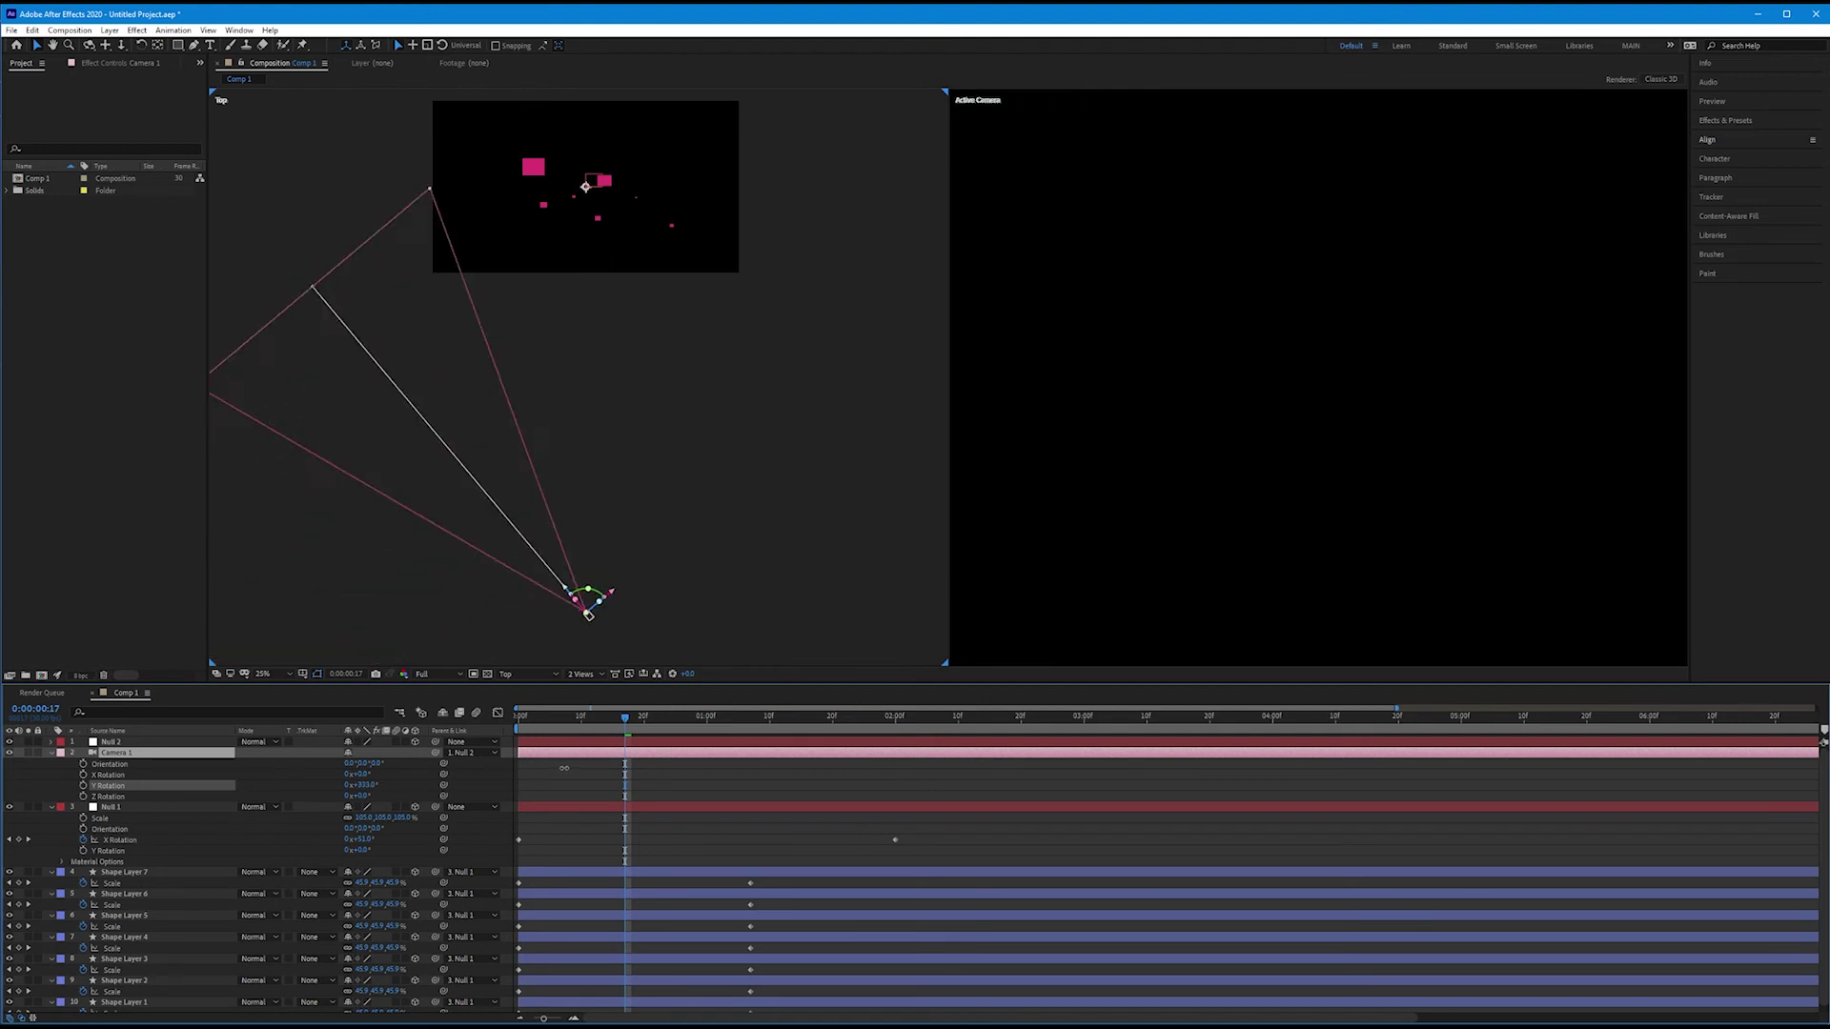
pyautogui.moveTo(515, 768); pyautogui.dragTo(788, 744)
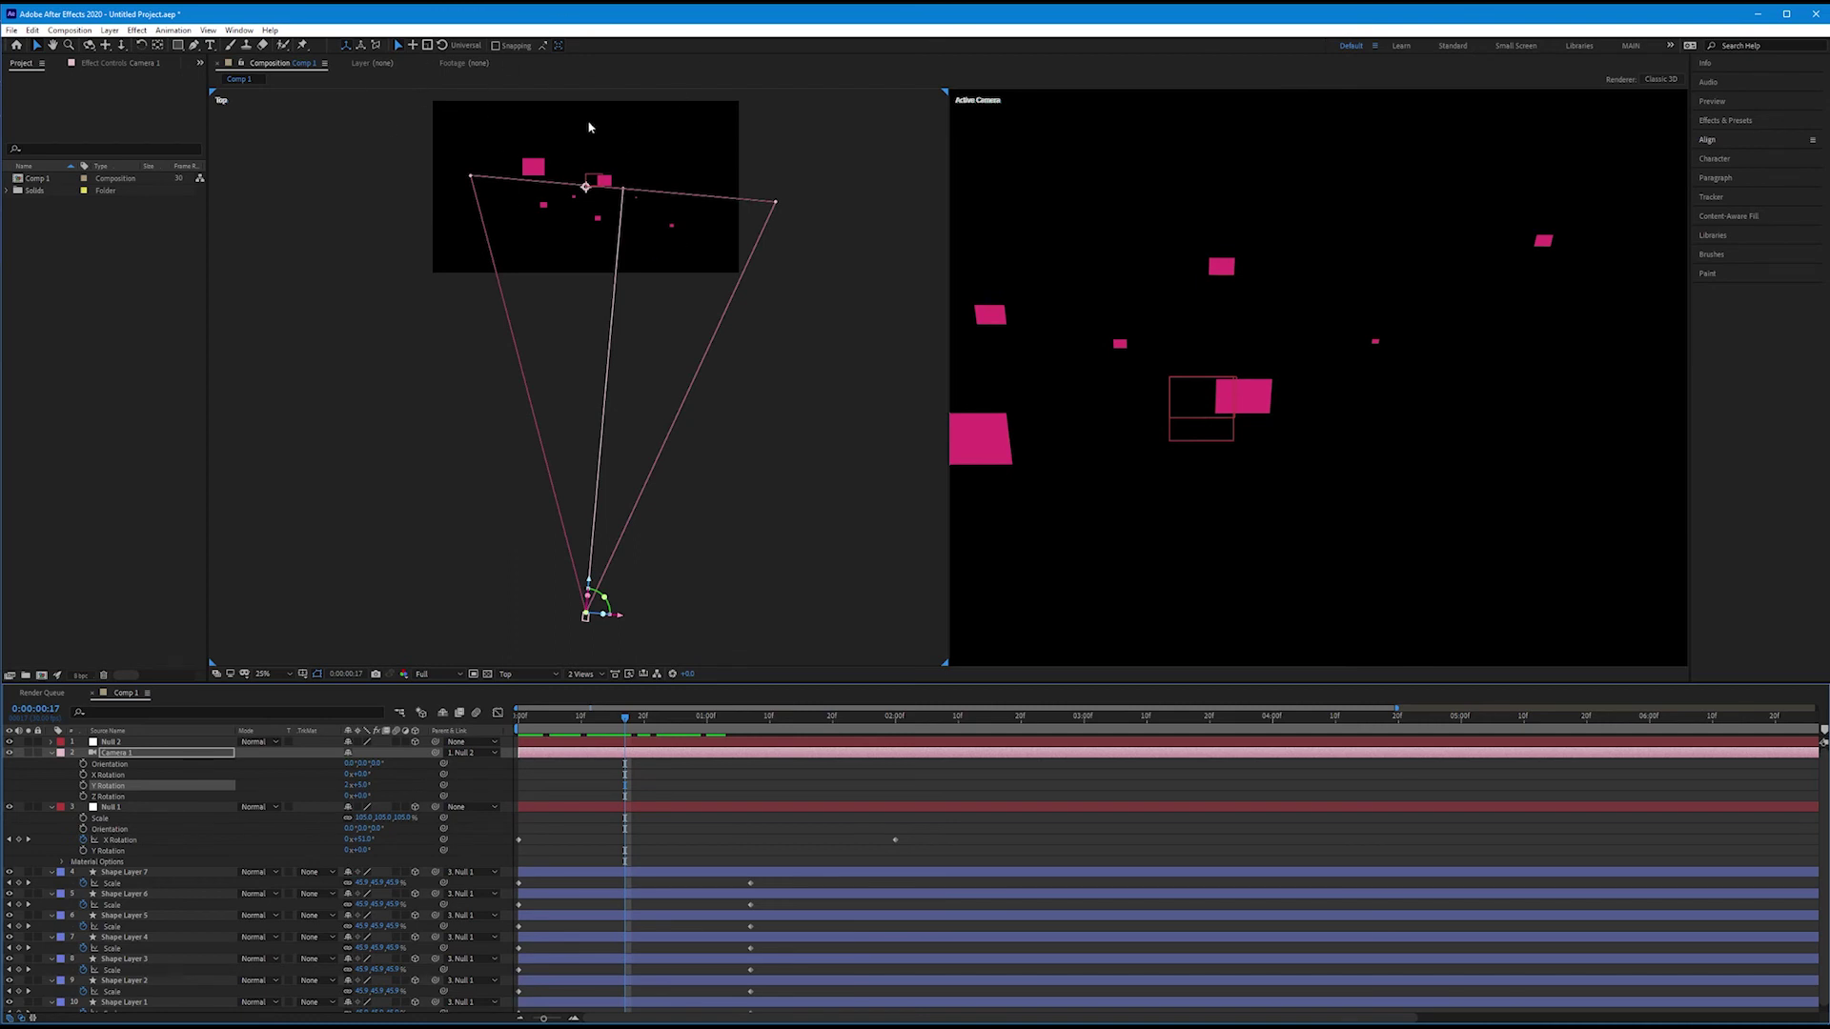
pyautogui.hotkey('ctrl', 'z')
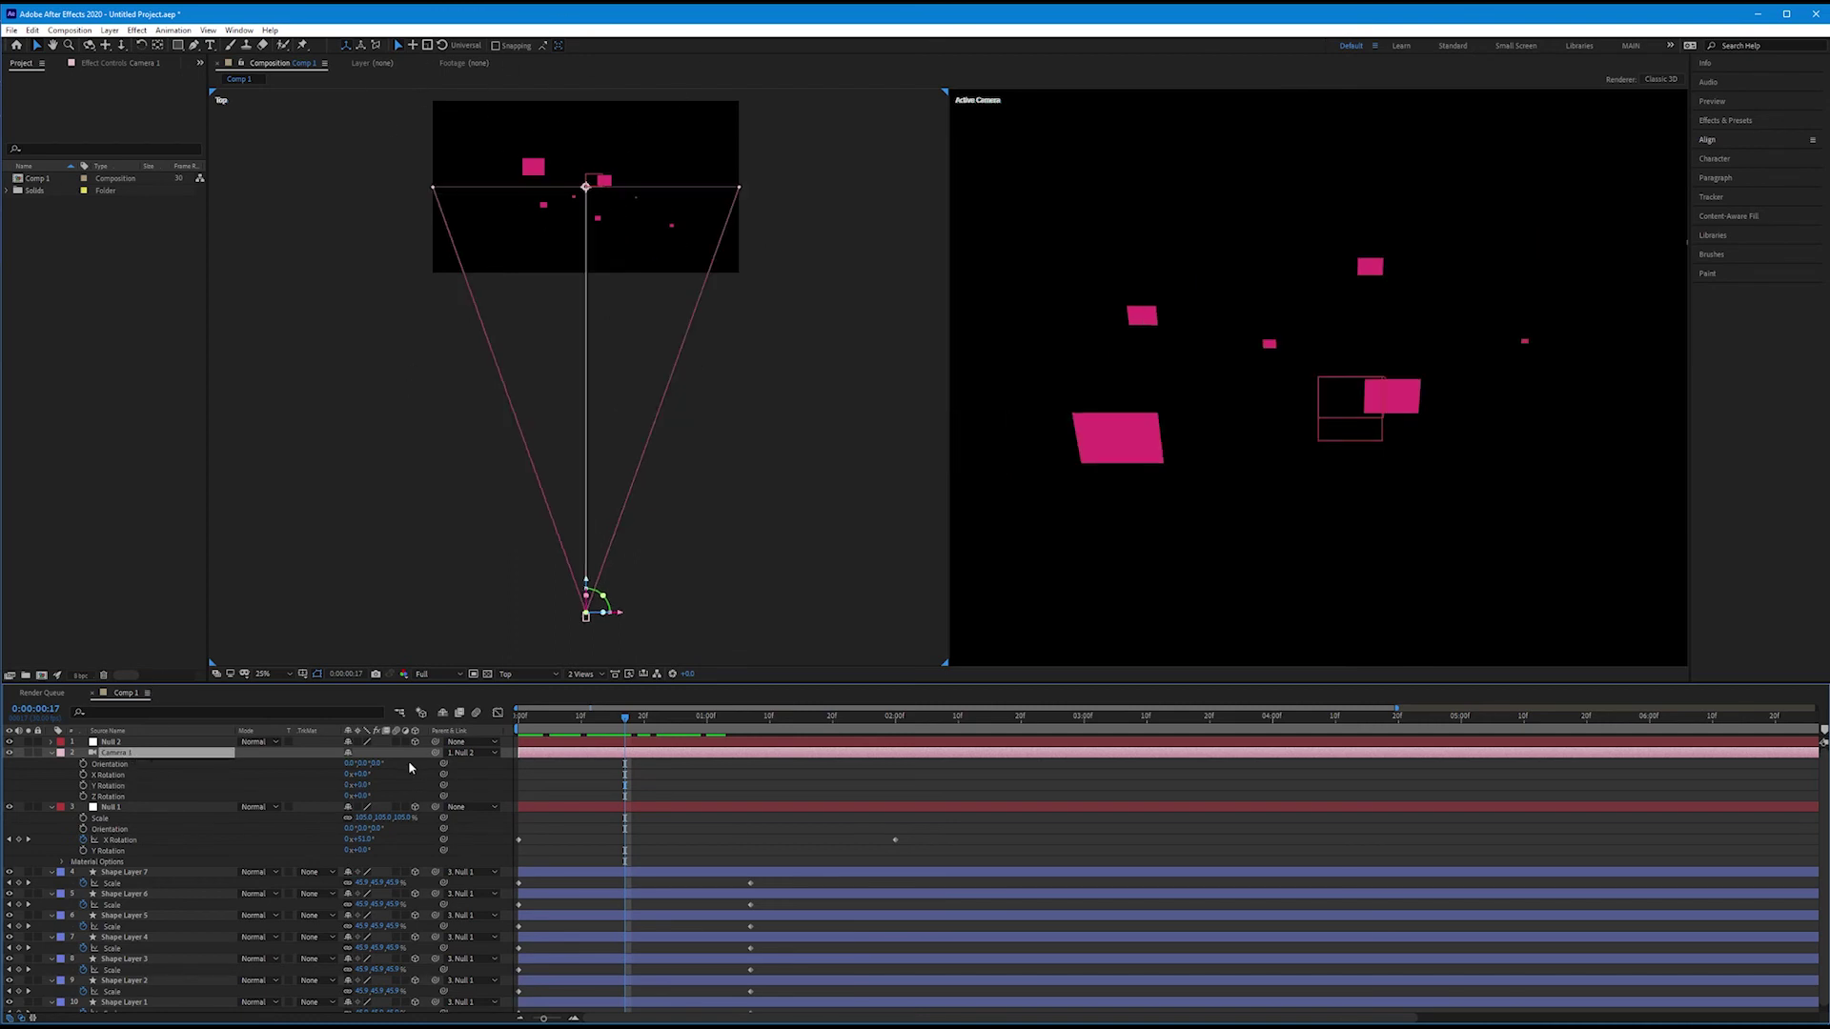
# Reveal Null 2's rotation properties and scrub its Y Rotation to orbit the camera.
pyautogui.click(132, 743)
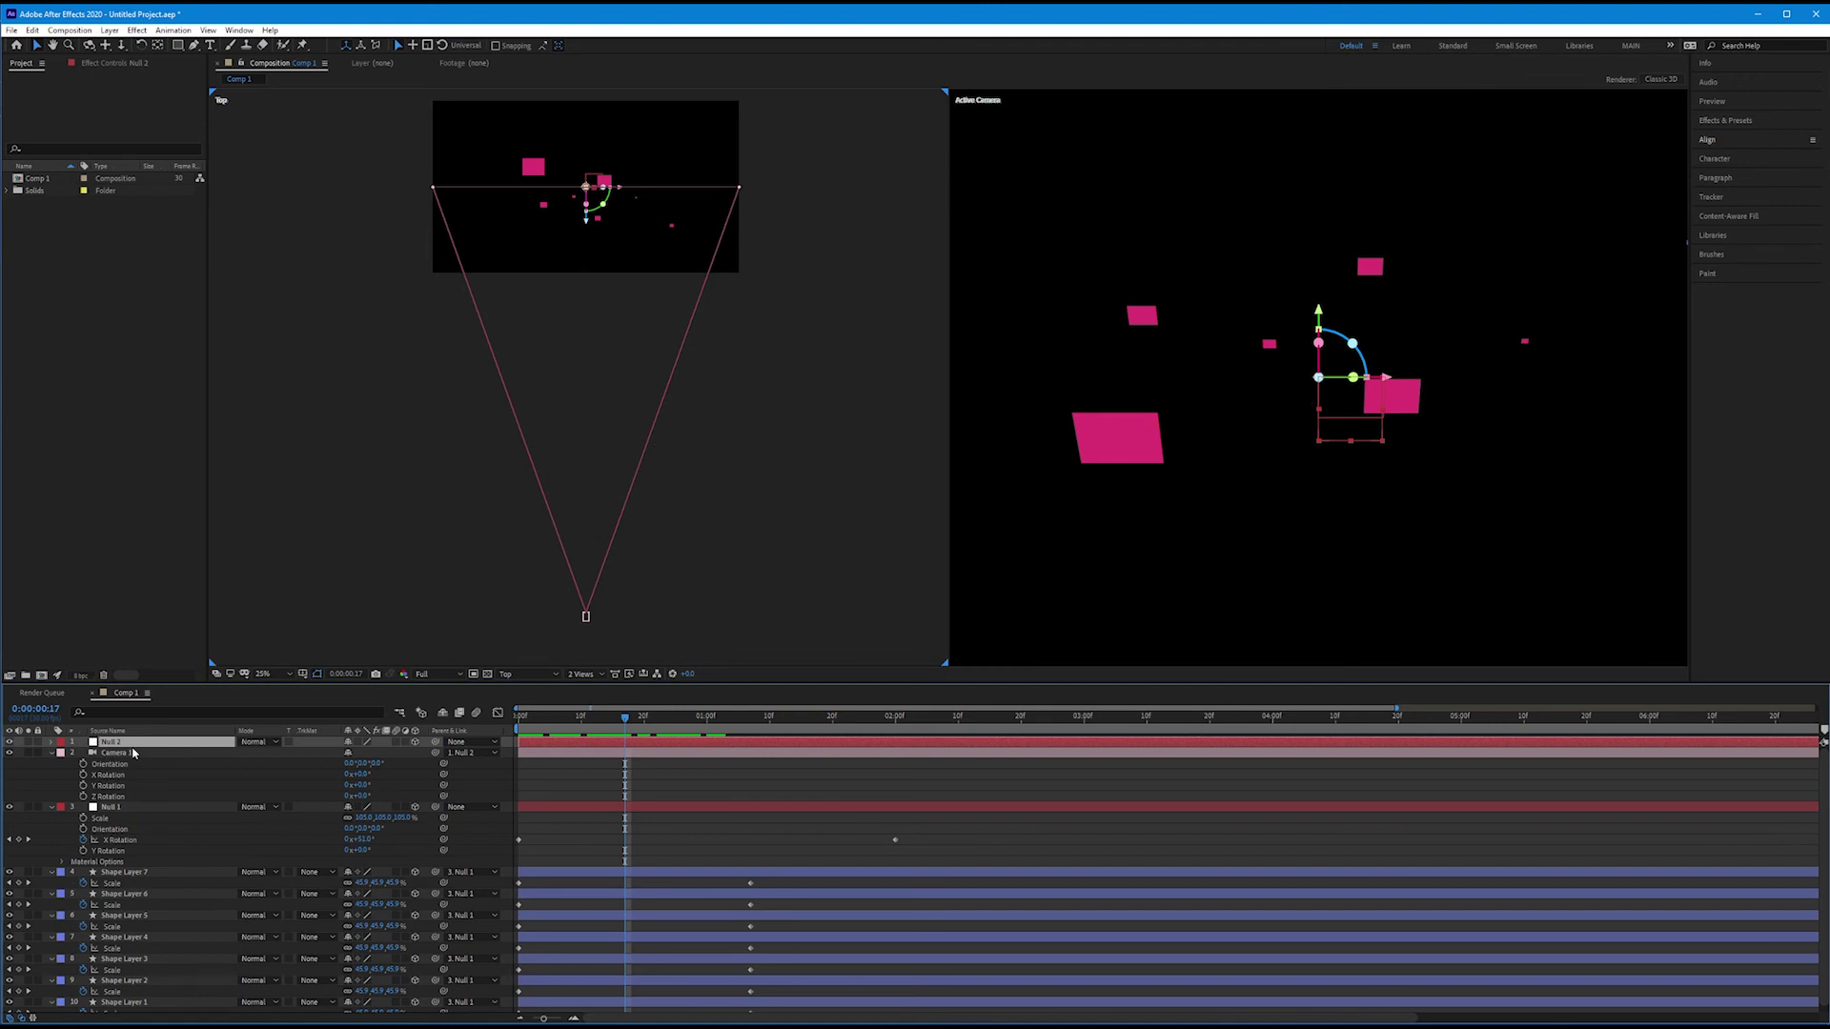
pyautogui.press('r')
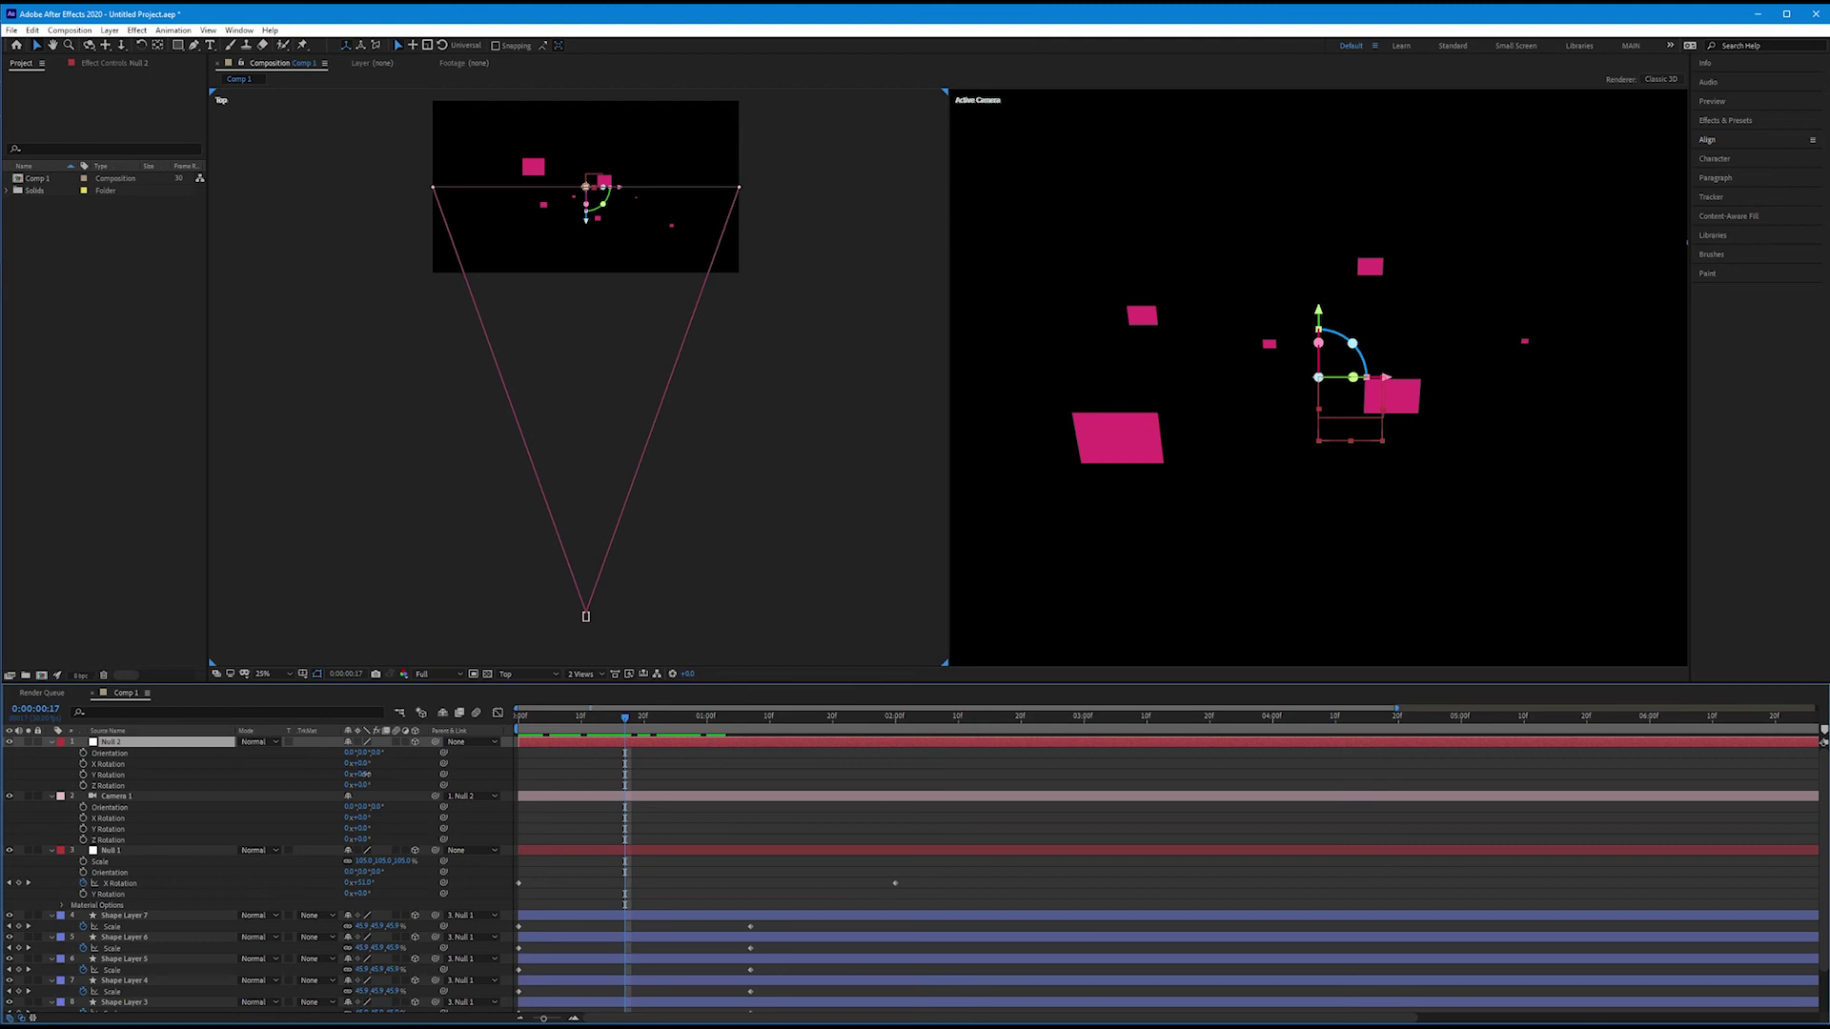
pyautogui.moveTo(357, 774); pyautogui.dragTo(632, 757)
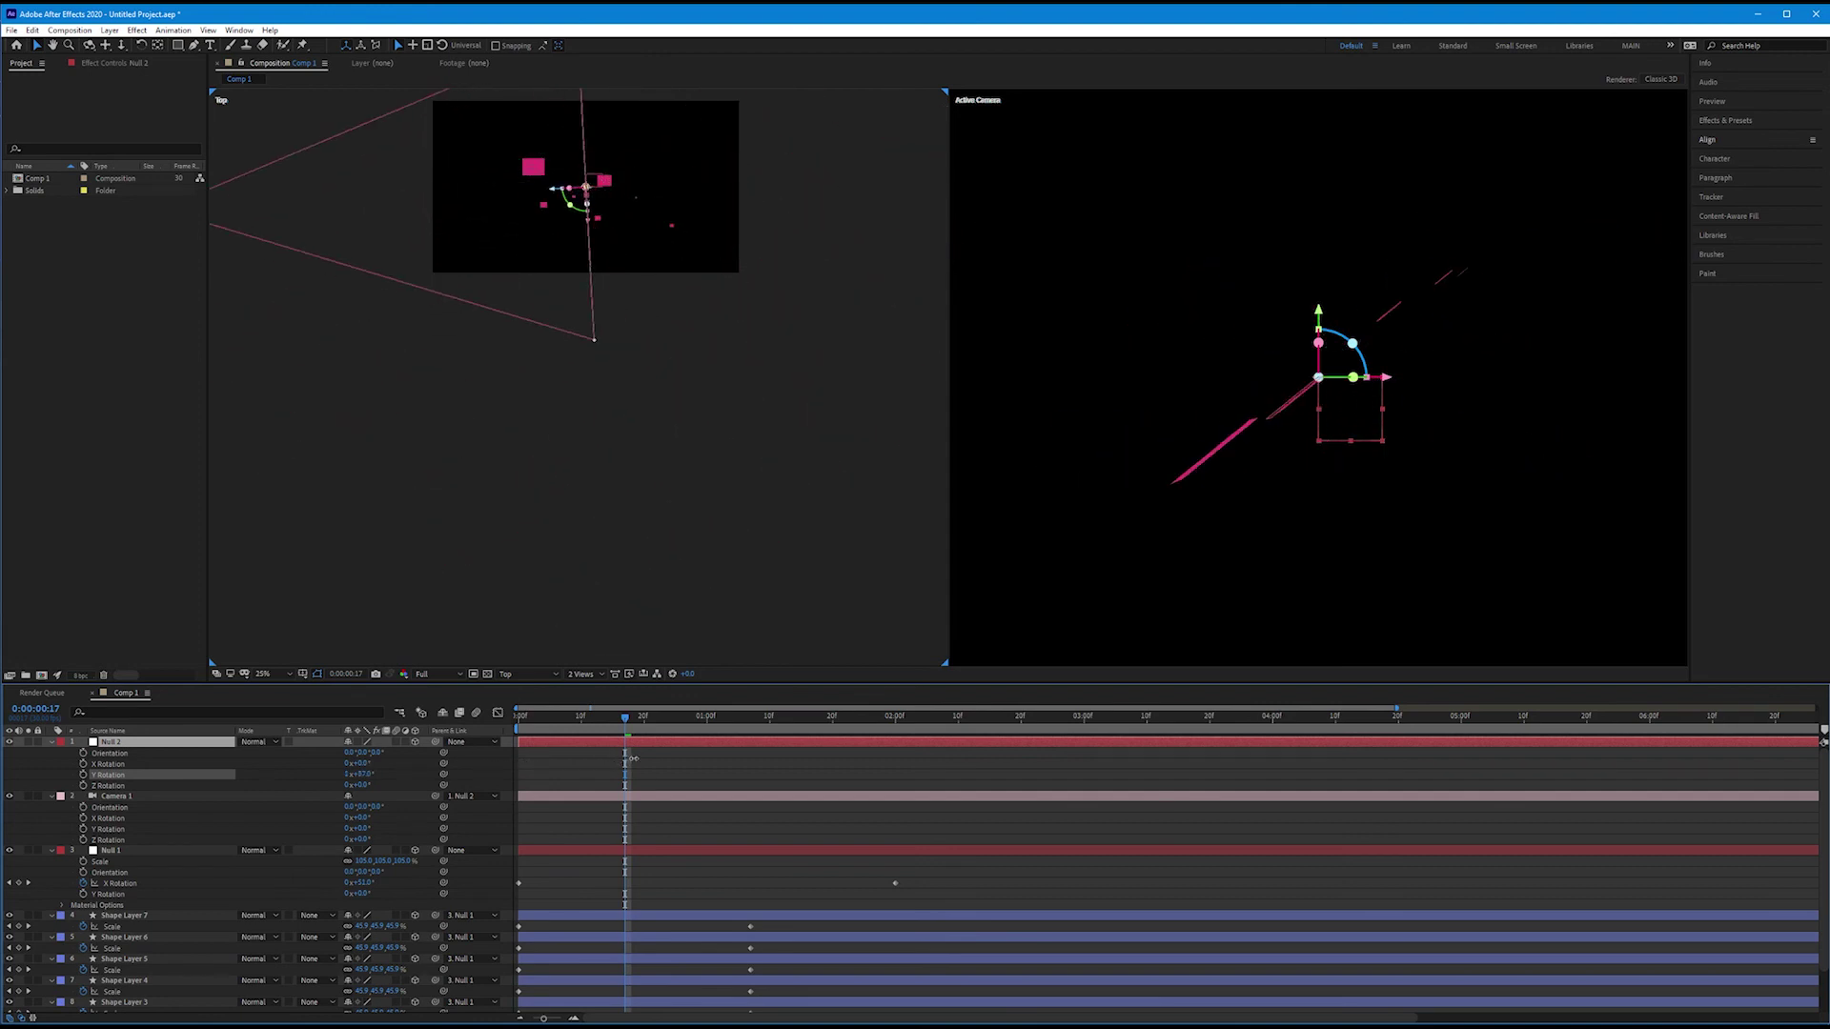
pyautogui.moveTo(632, 758)
pyautogui.mouseDown()
pyautogui.moveTo(555, 770)
pyautogui.moveTo(606, 774)
pyautogui.mouseUp()
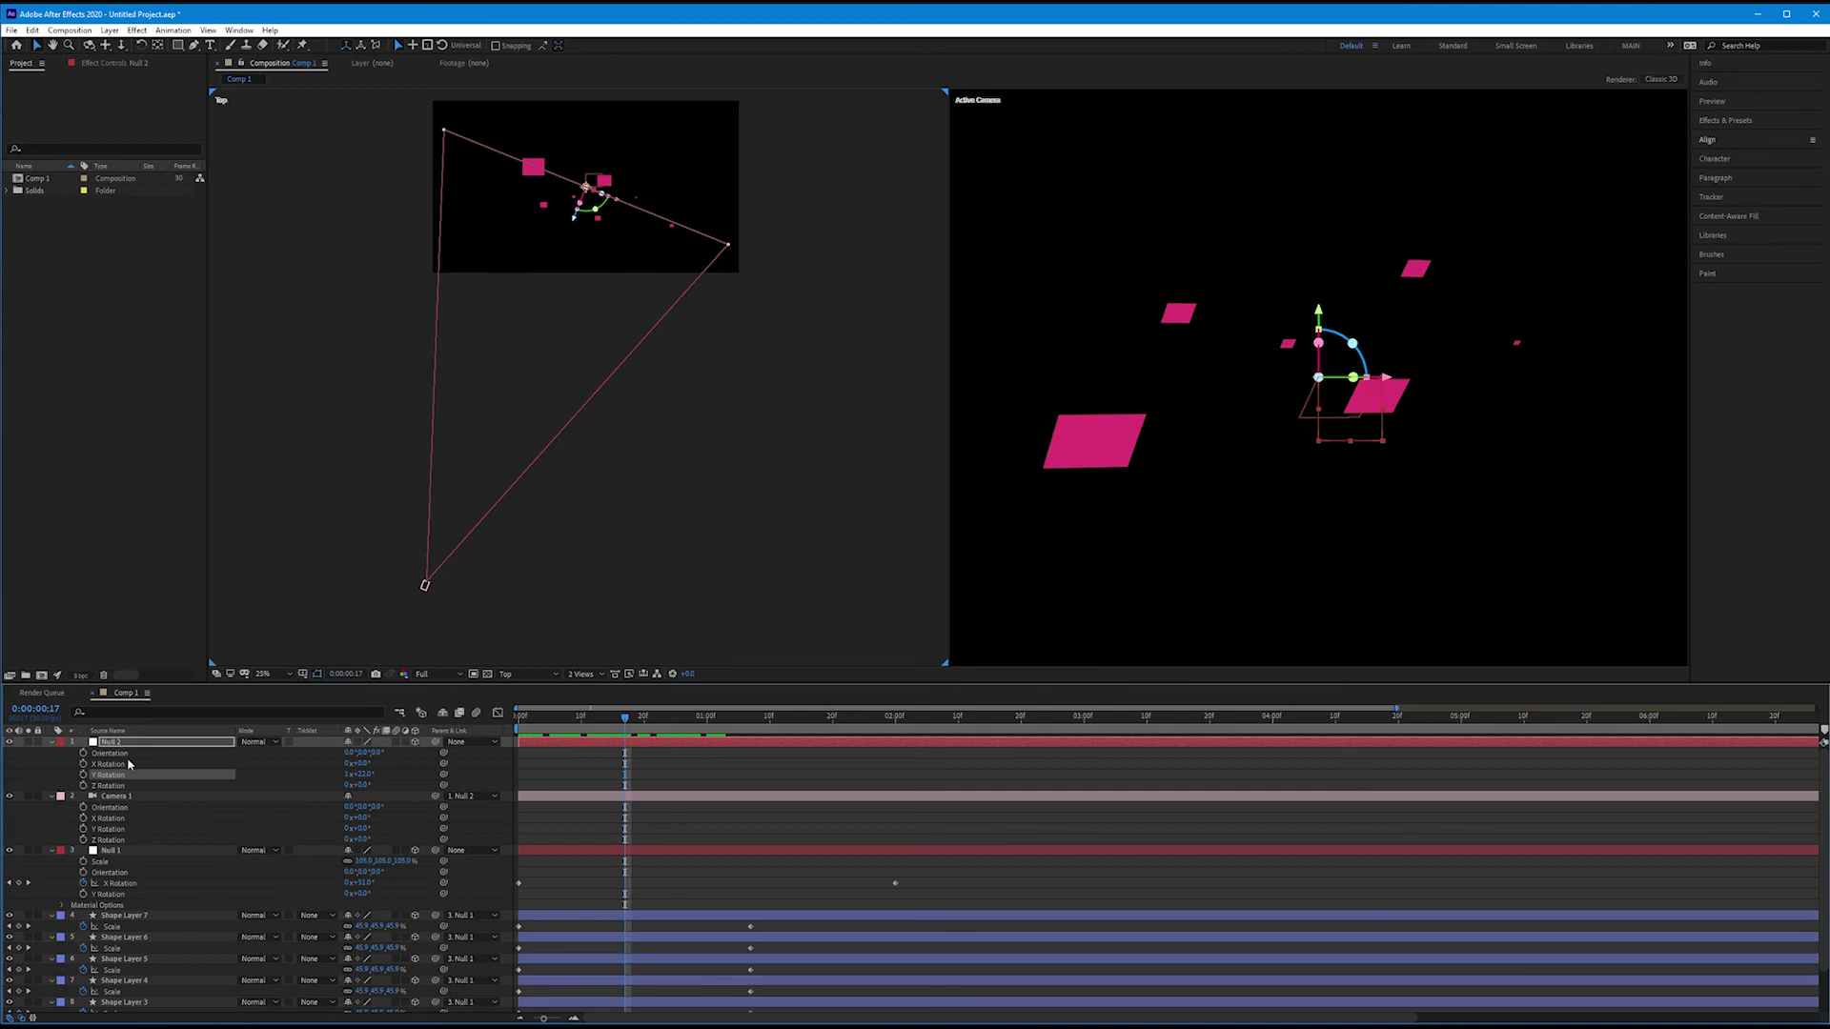
# Move Null 2 and the camera closer in the Top view, then scrub Null 2's X and Y Rotation.
pyautogui.click(124, 800)
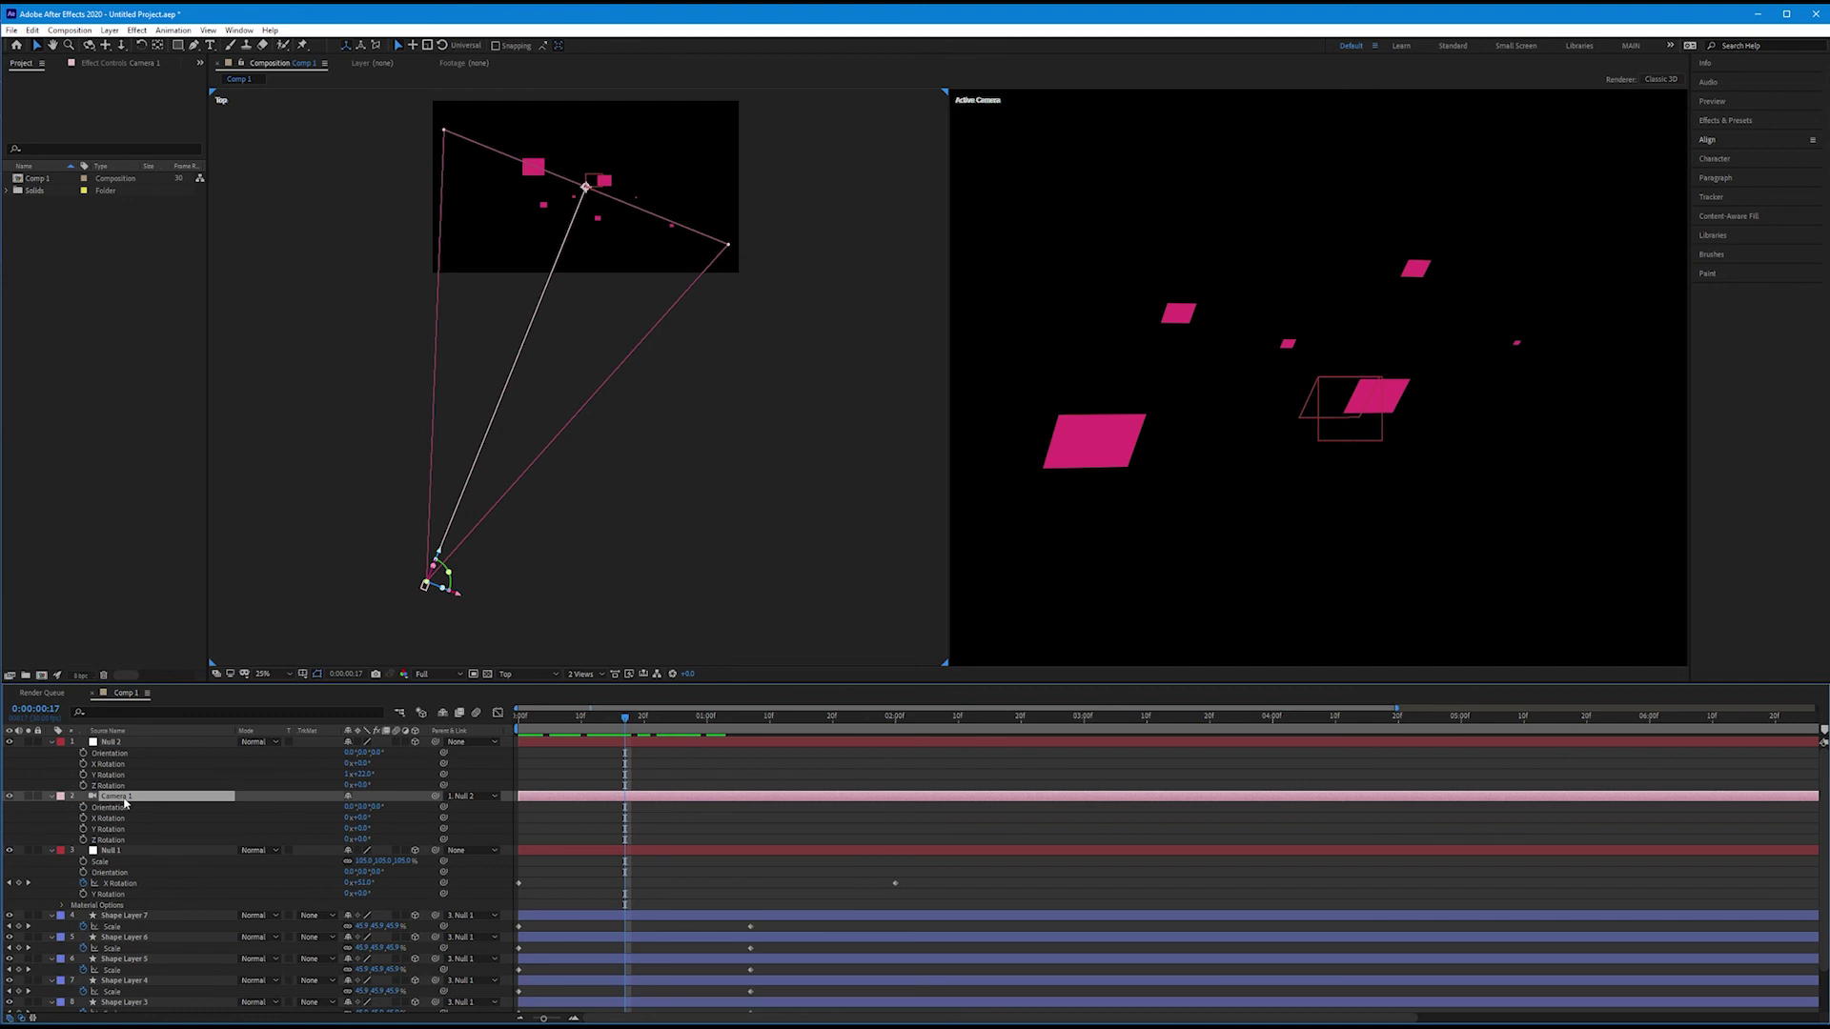
pyautogui.click(119, 745)
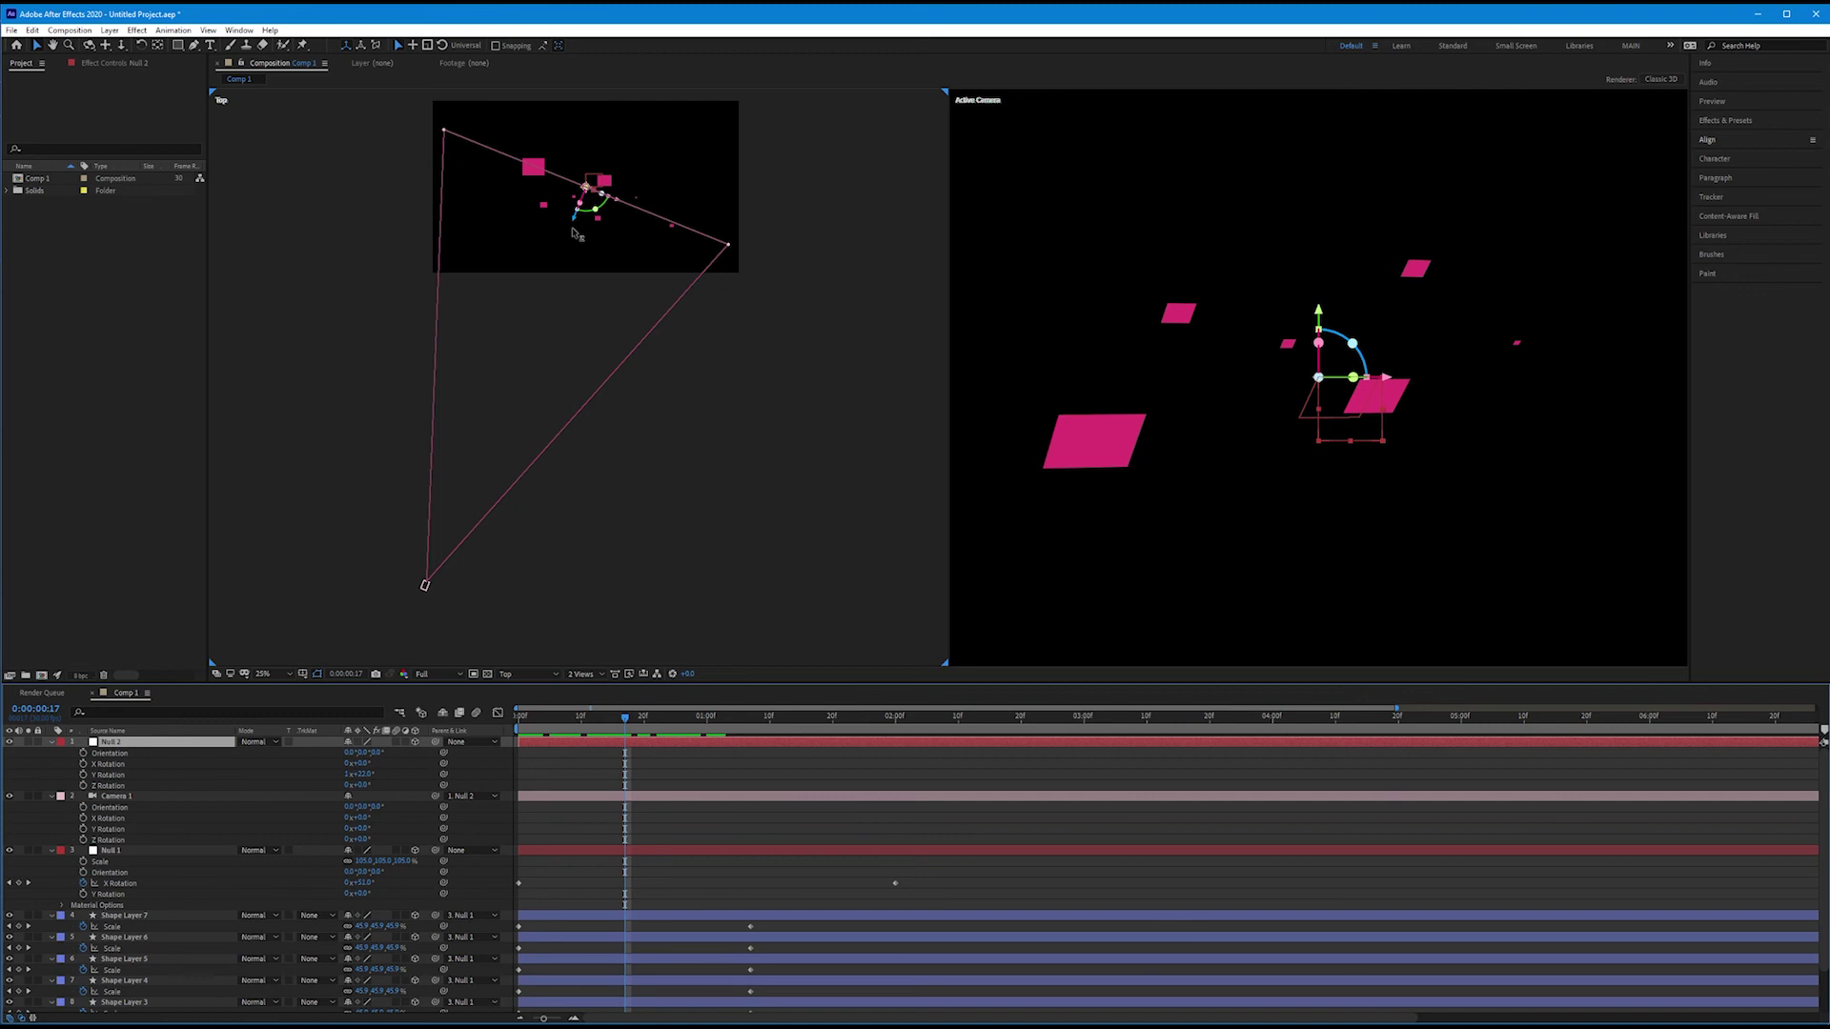
pyautogui.moveTo(584, 213); pyautogui.dragTo(501, 421)
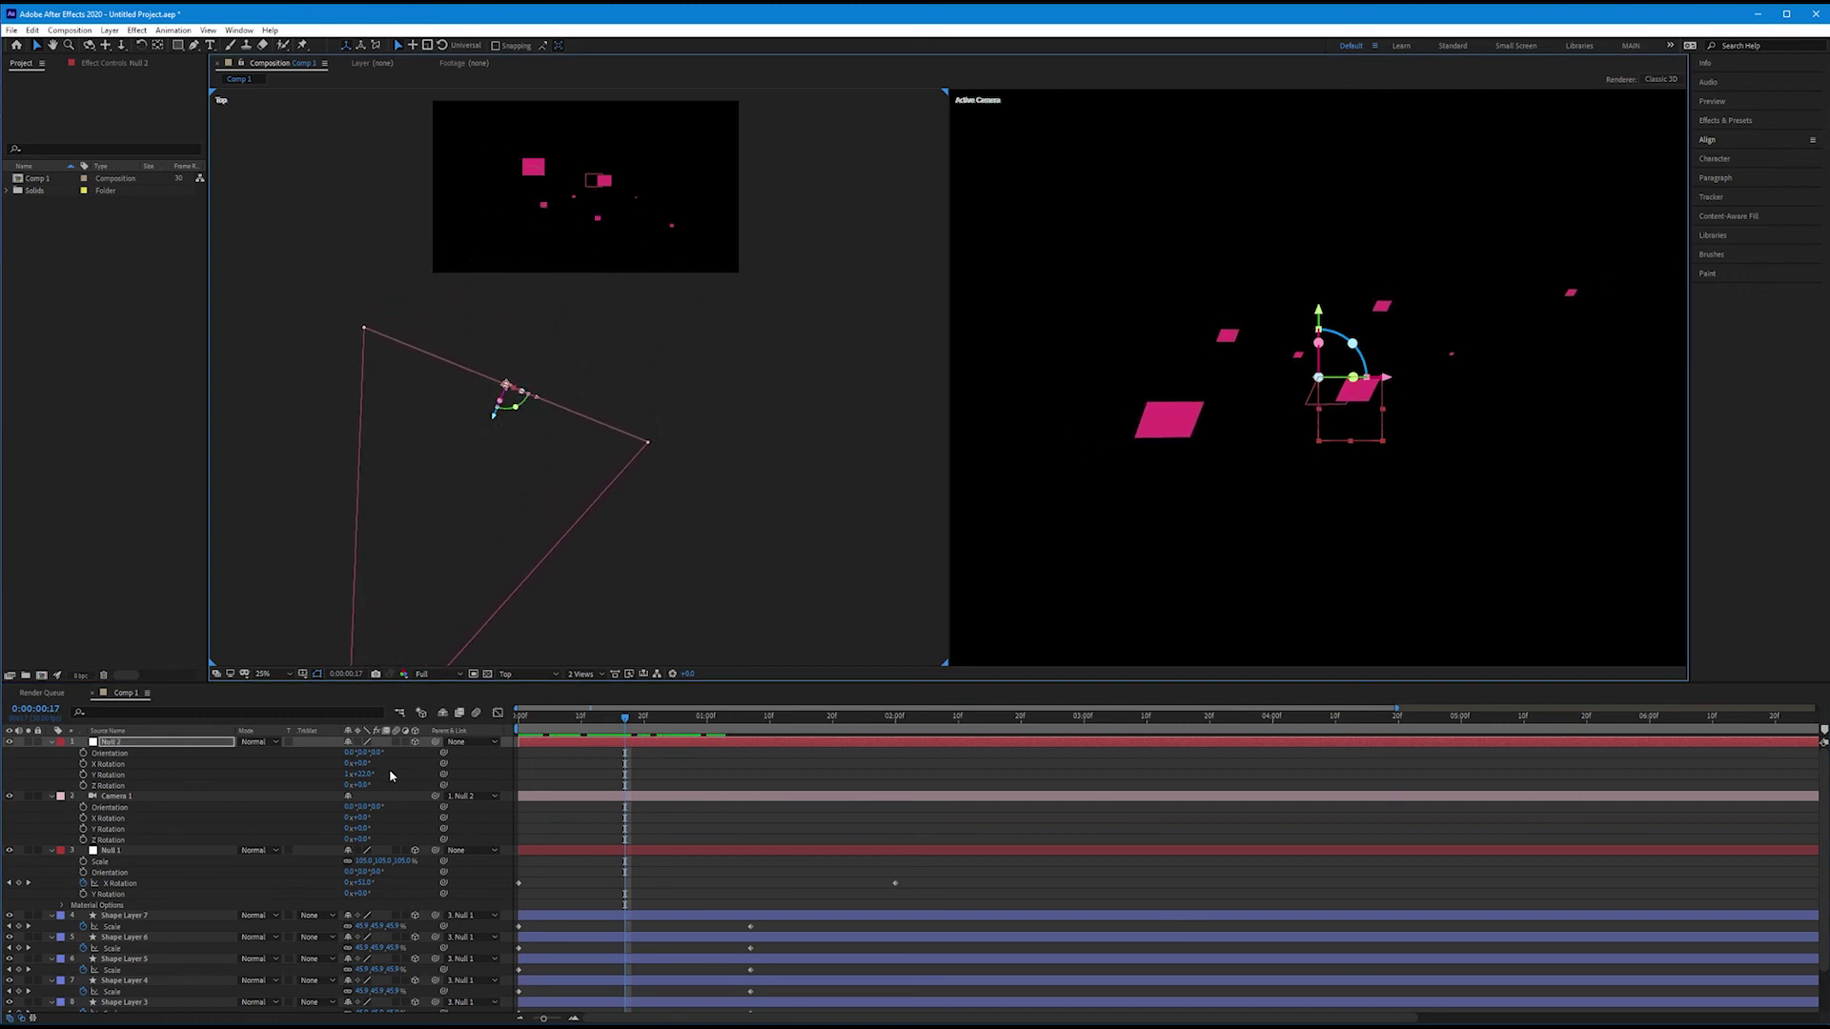
pyautogui.moveTo(361, 774)
pyautogui.mouseDown()
pyautogui.moveTo(486, 775)
pyautogui.moveTo(552, 730)
pyautogui.mouseUp()
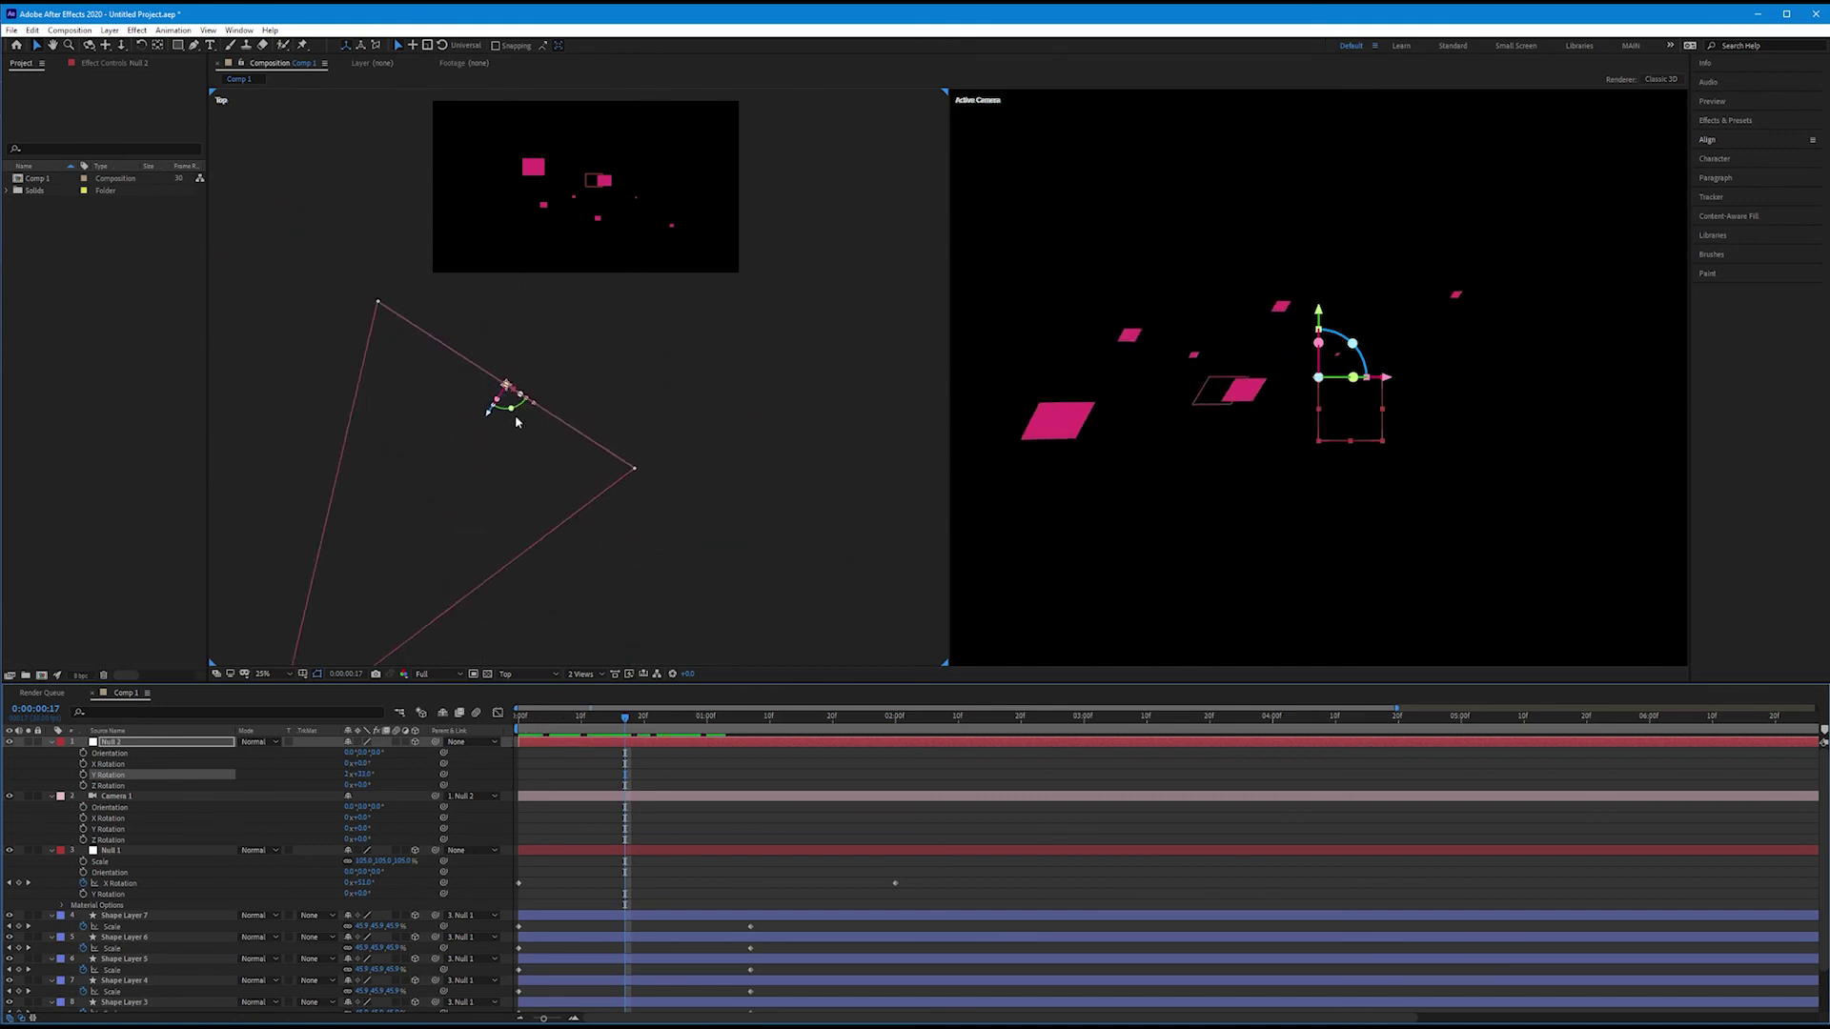
pyautogui.moveTo(492, 420); pyautogui.dragTo(626, 255)
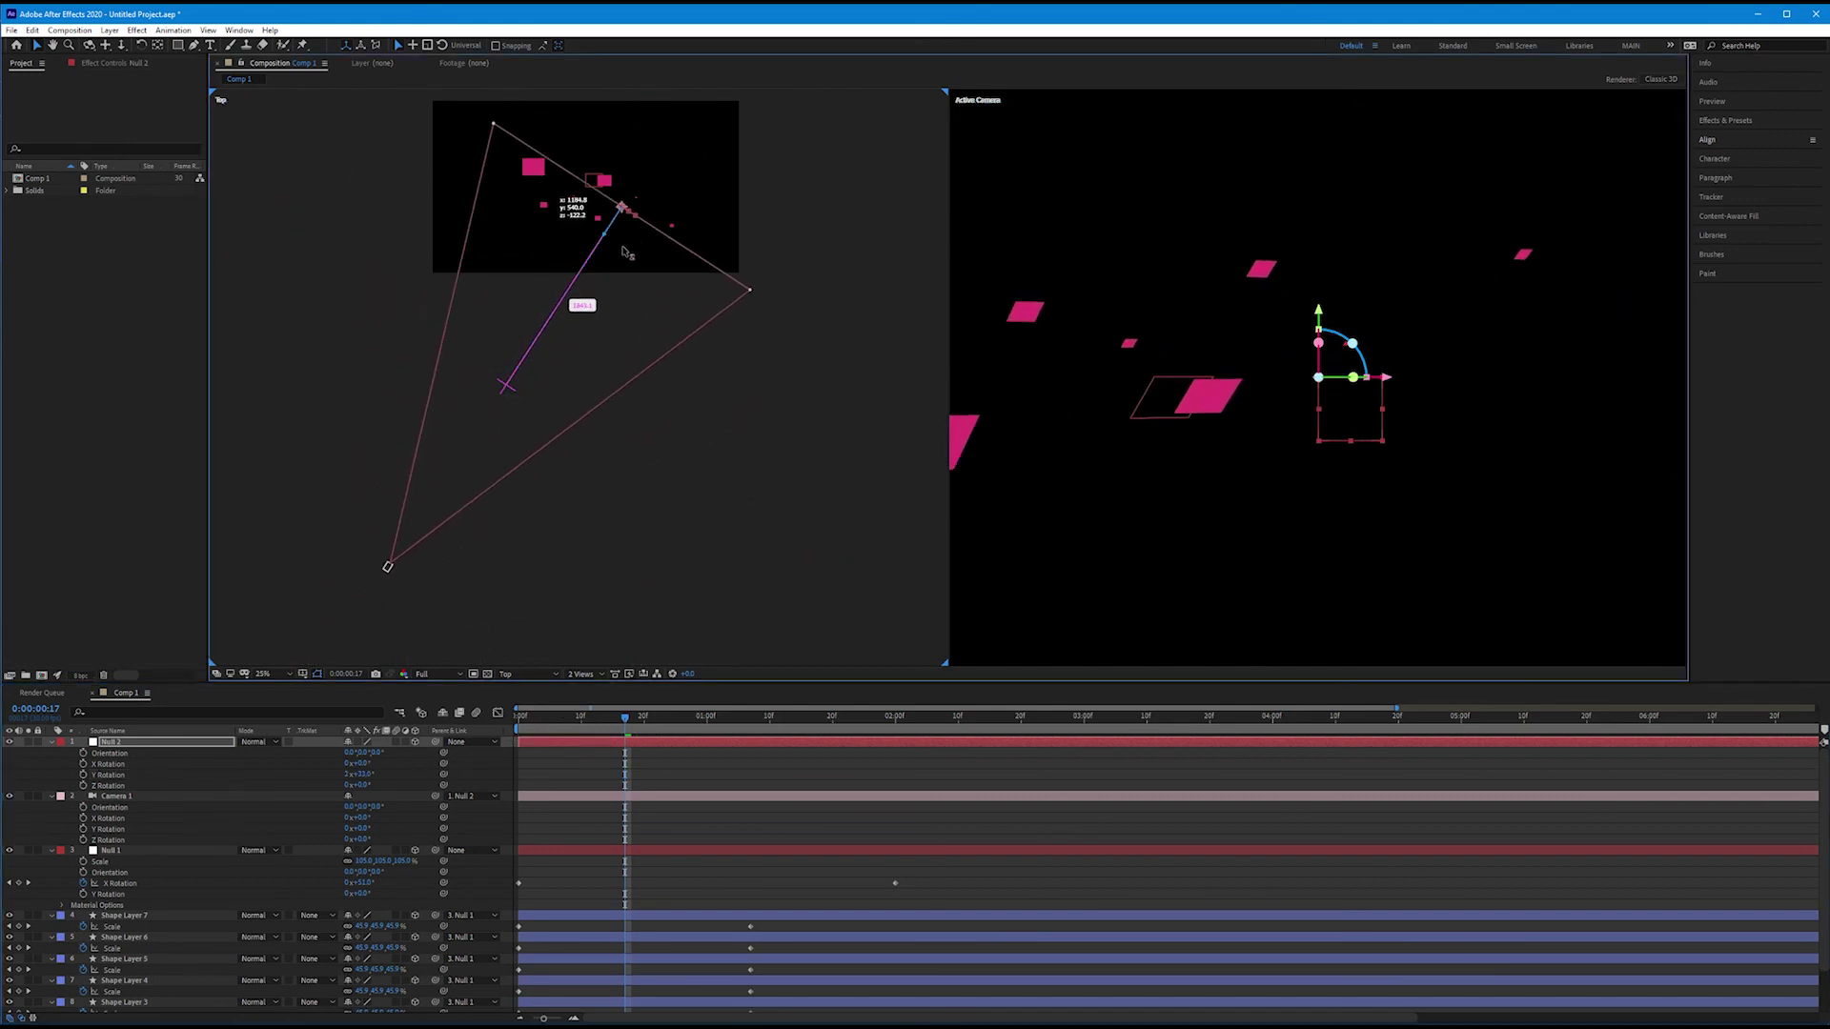
pyautogui.moveTo(360, 774)
pyautogui.mouseDown()
pyautogui.moveTo(192, 794)
pyautogui.moveTo(388, 765)
pyautogui.mouseUp()
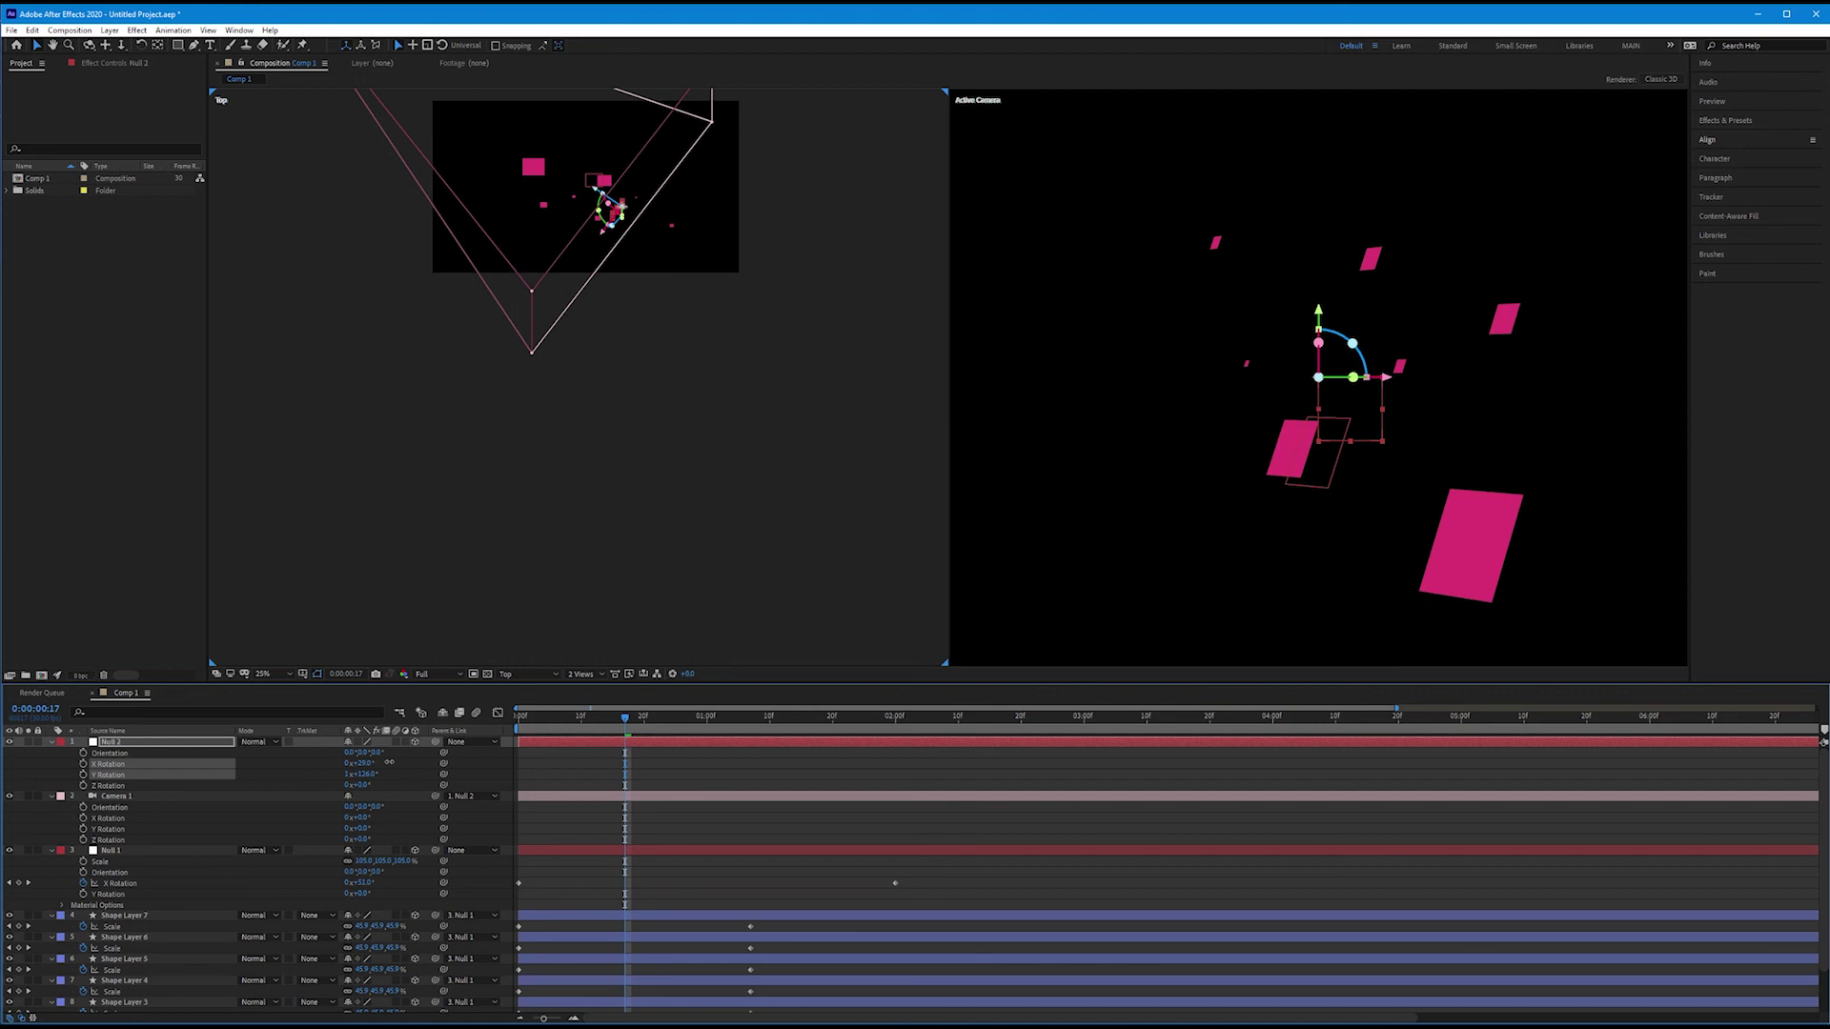
pyautogui.moveTo(388, 764); pyautogui.dragTo(645, 747)
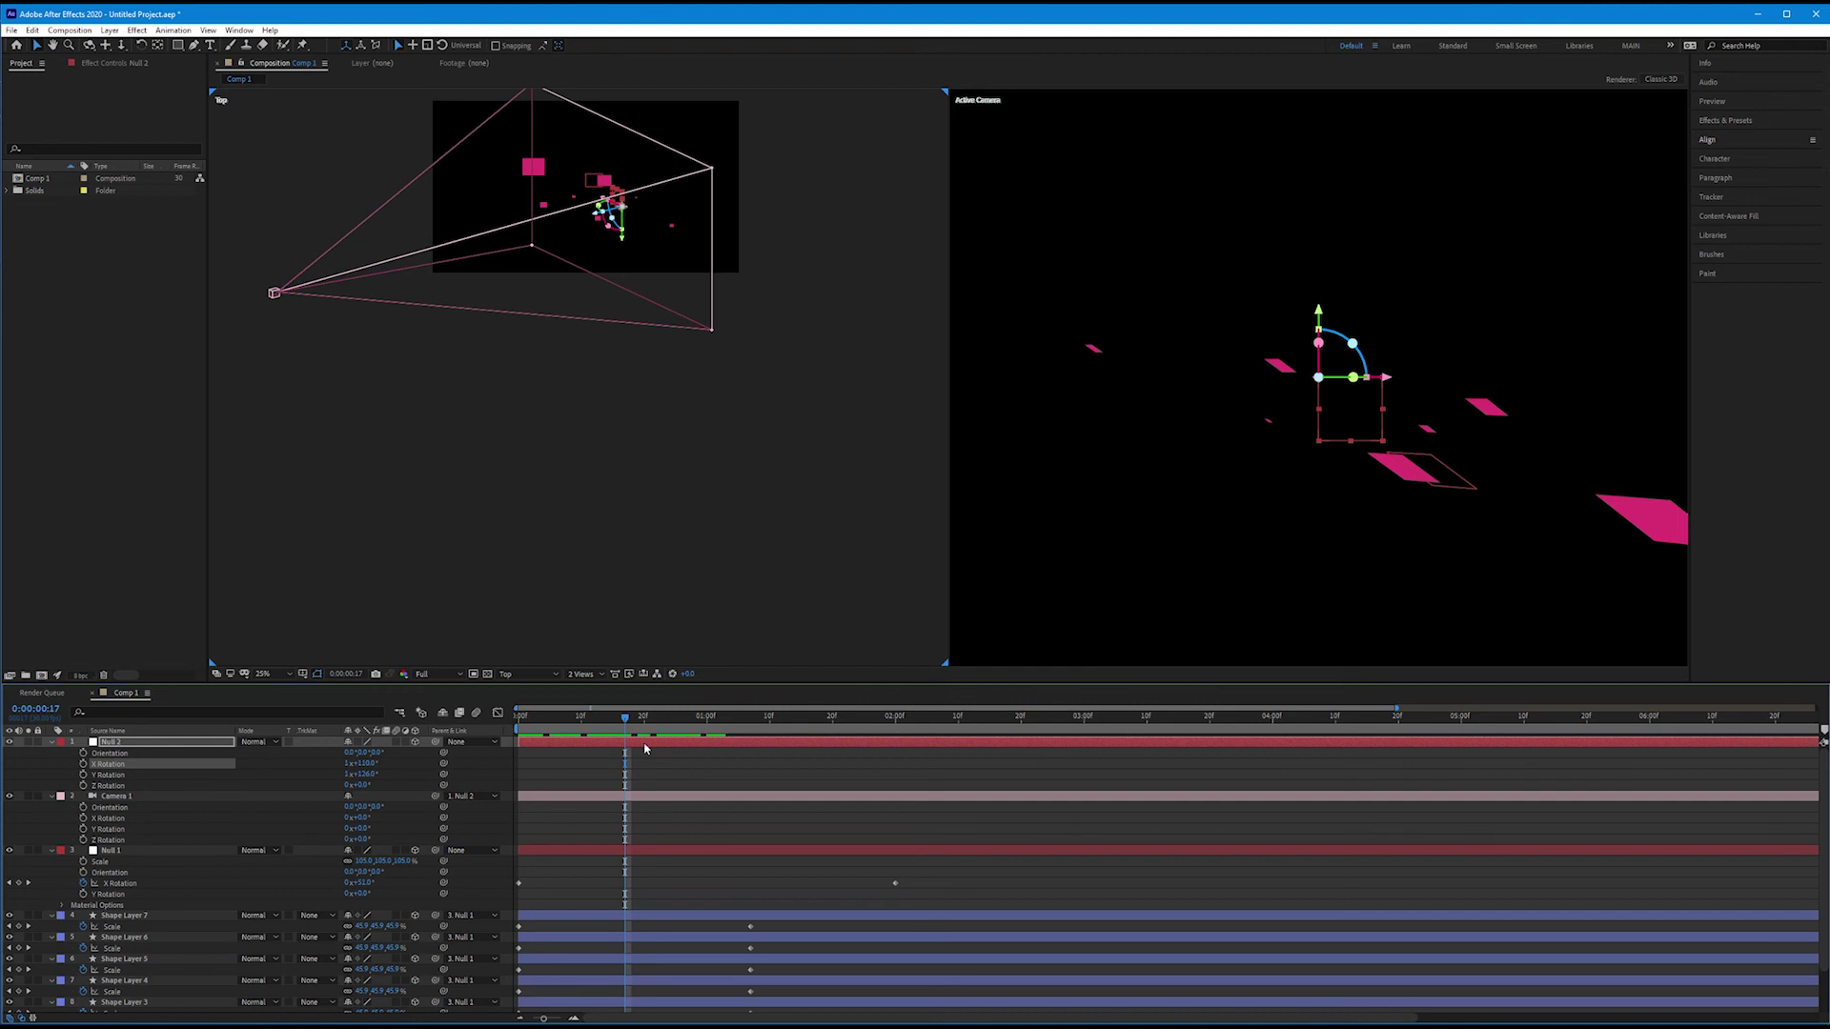